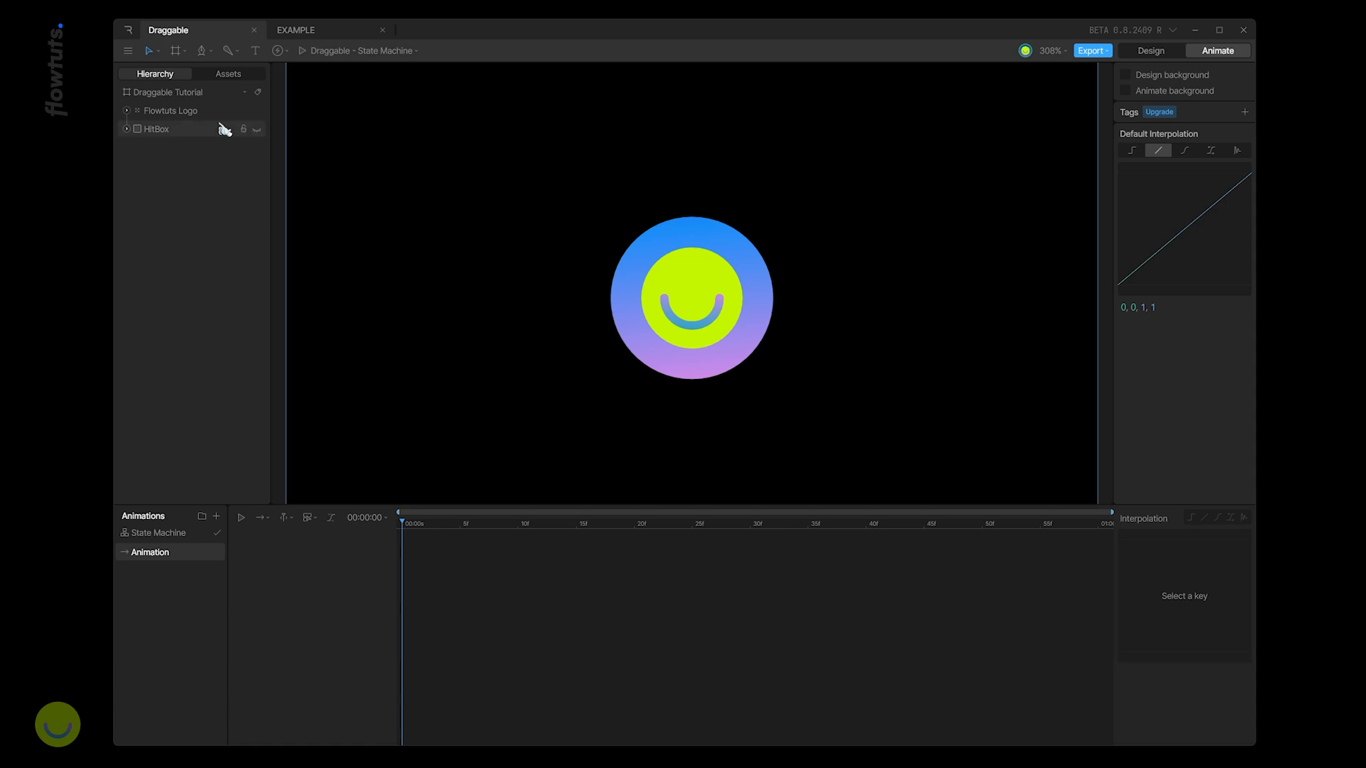
Select the Flowtuts Logo group, then show the HitBox shape briefly and hide it again
click(169, 111)
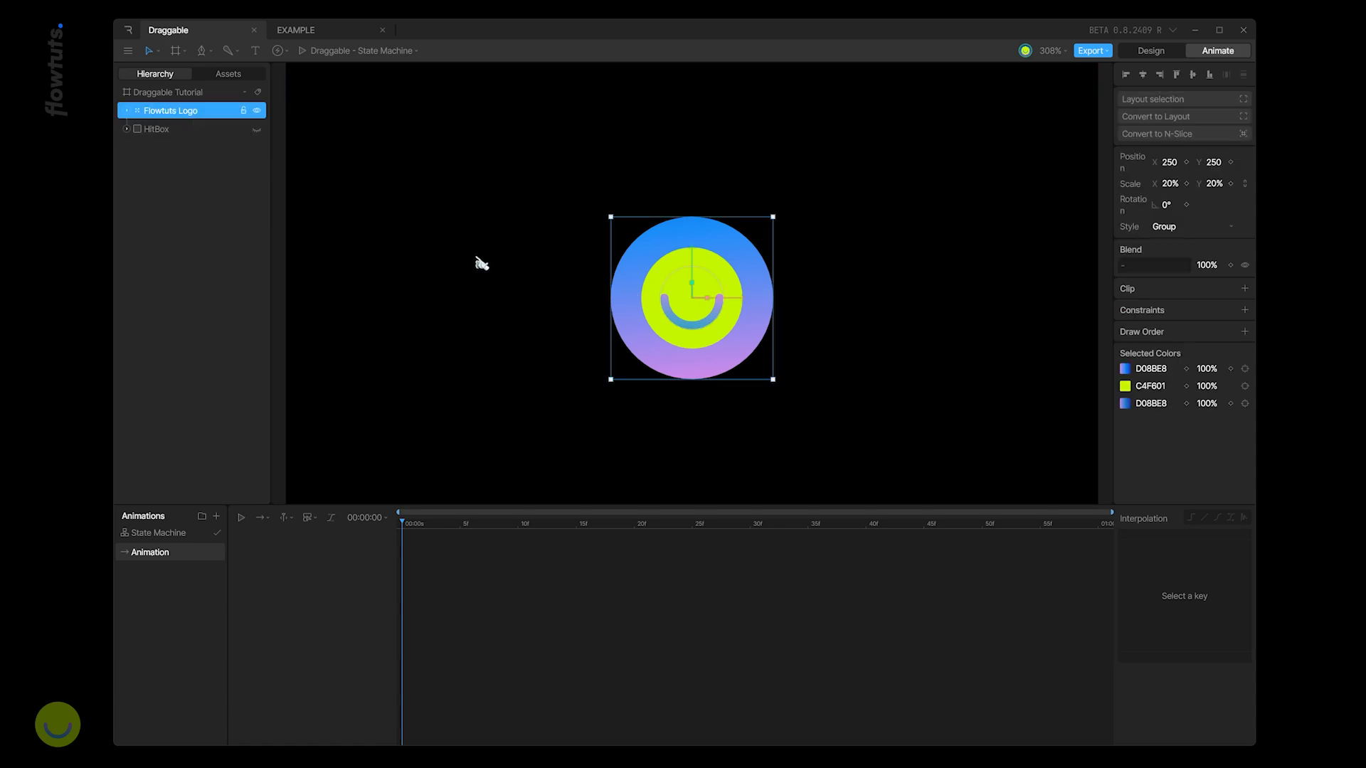
click(257, 131)
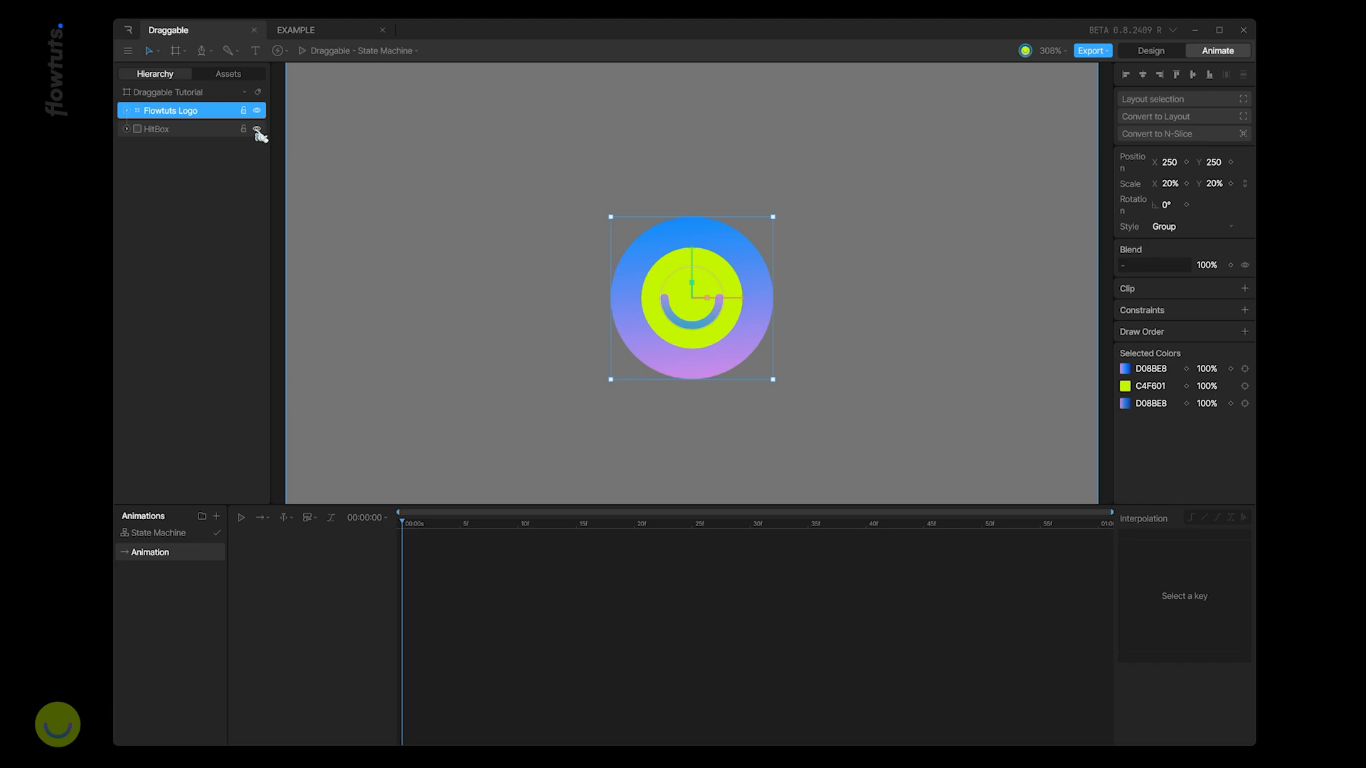
click(256, 130)
Preview the pointer interaction of the logo in the EXAMPLE file's state machine, then return to the Draggable file
click(317, 34)
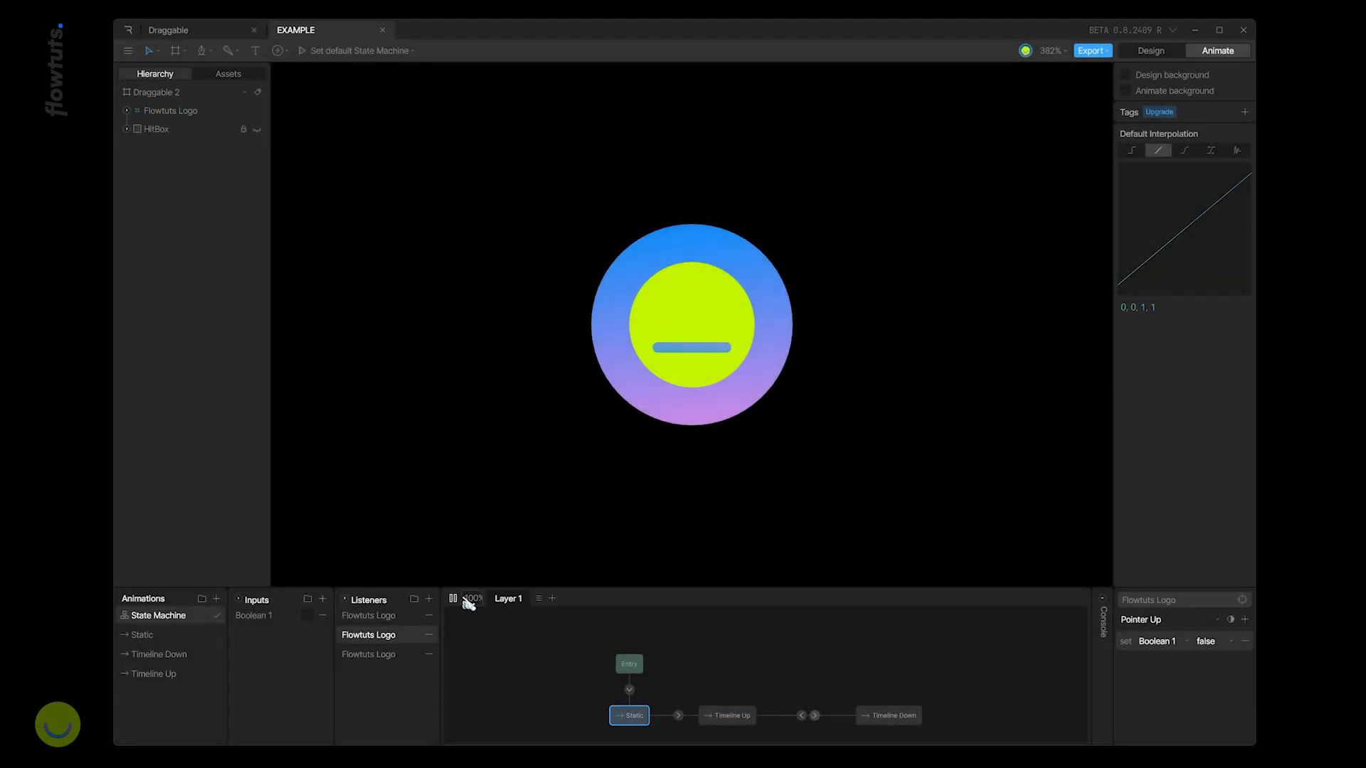
click(726, 357)
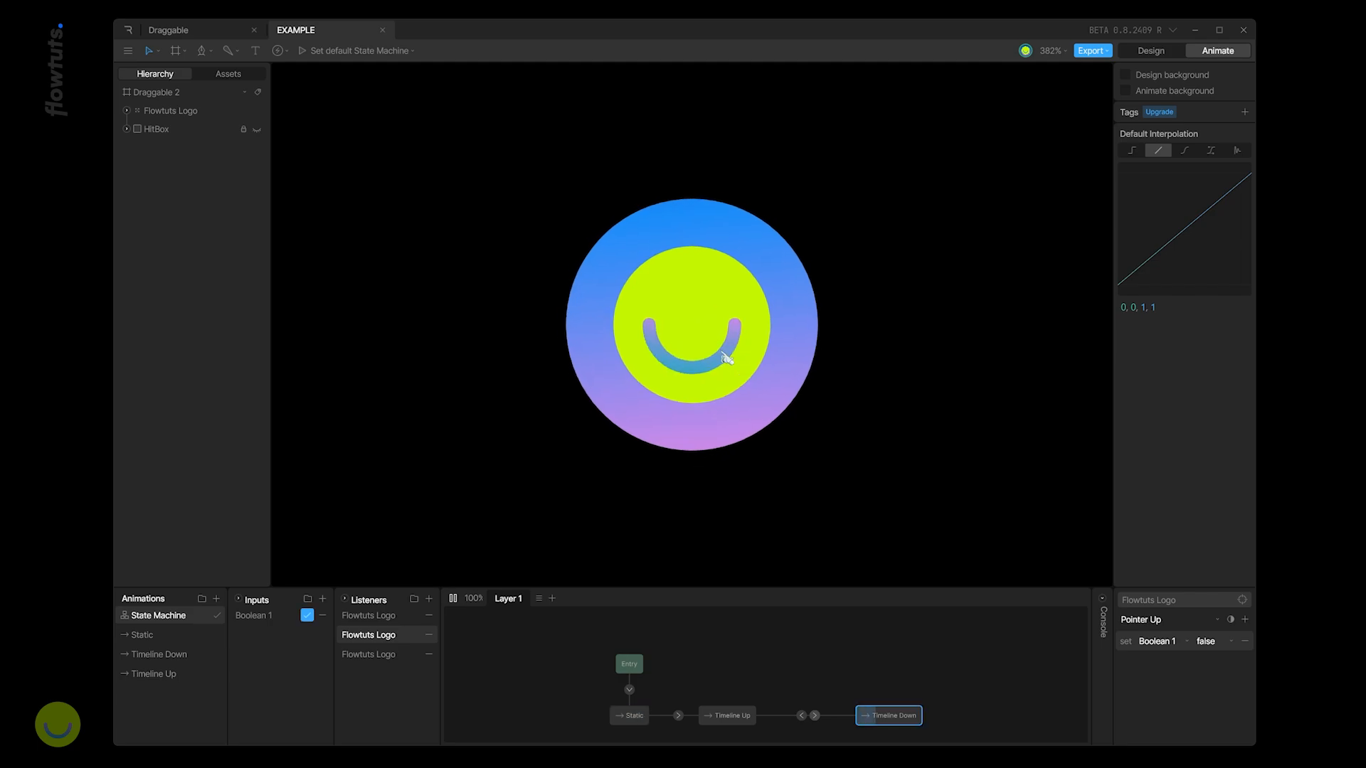
click(455, 598)
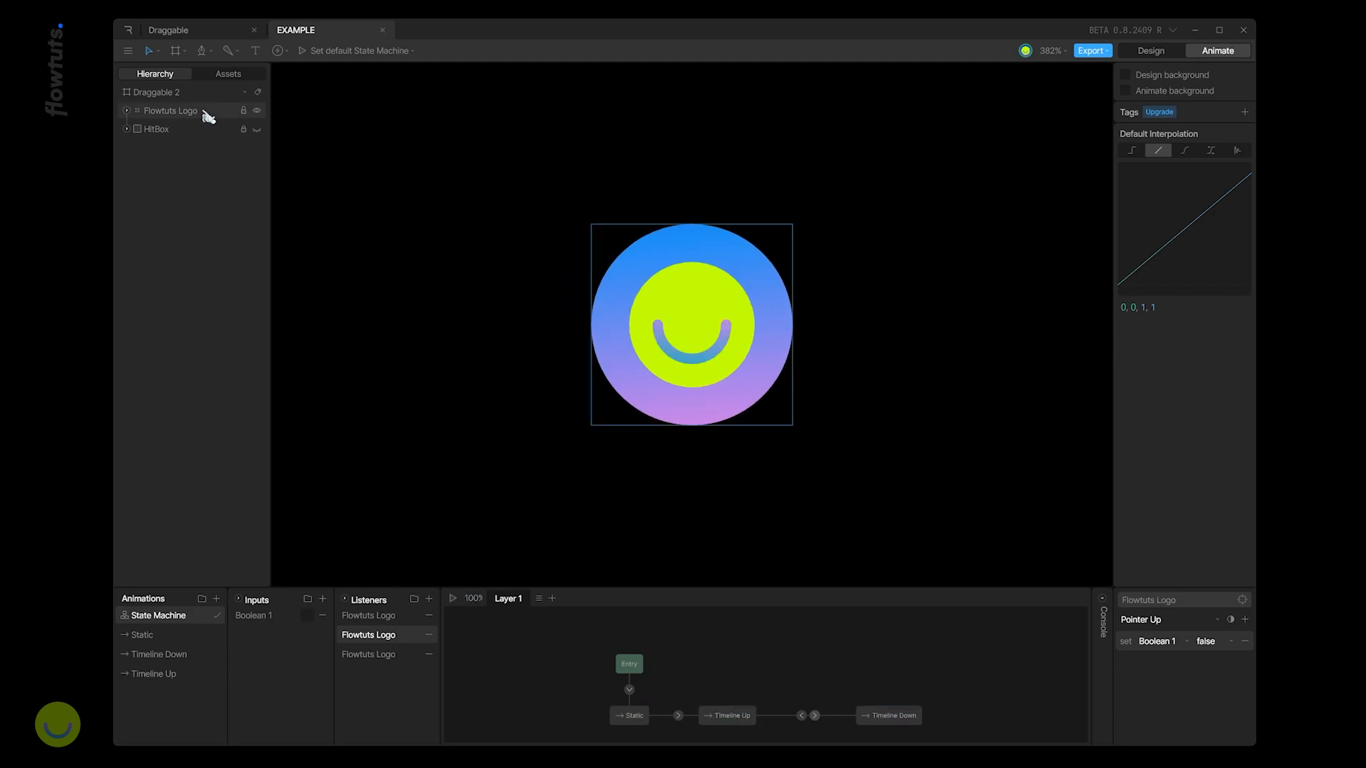
click(194, 30)
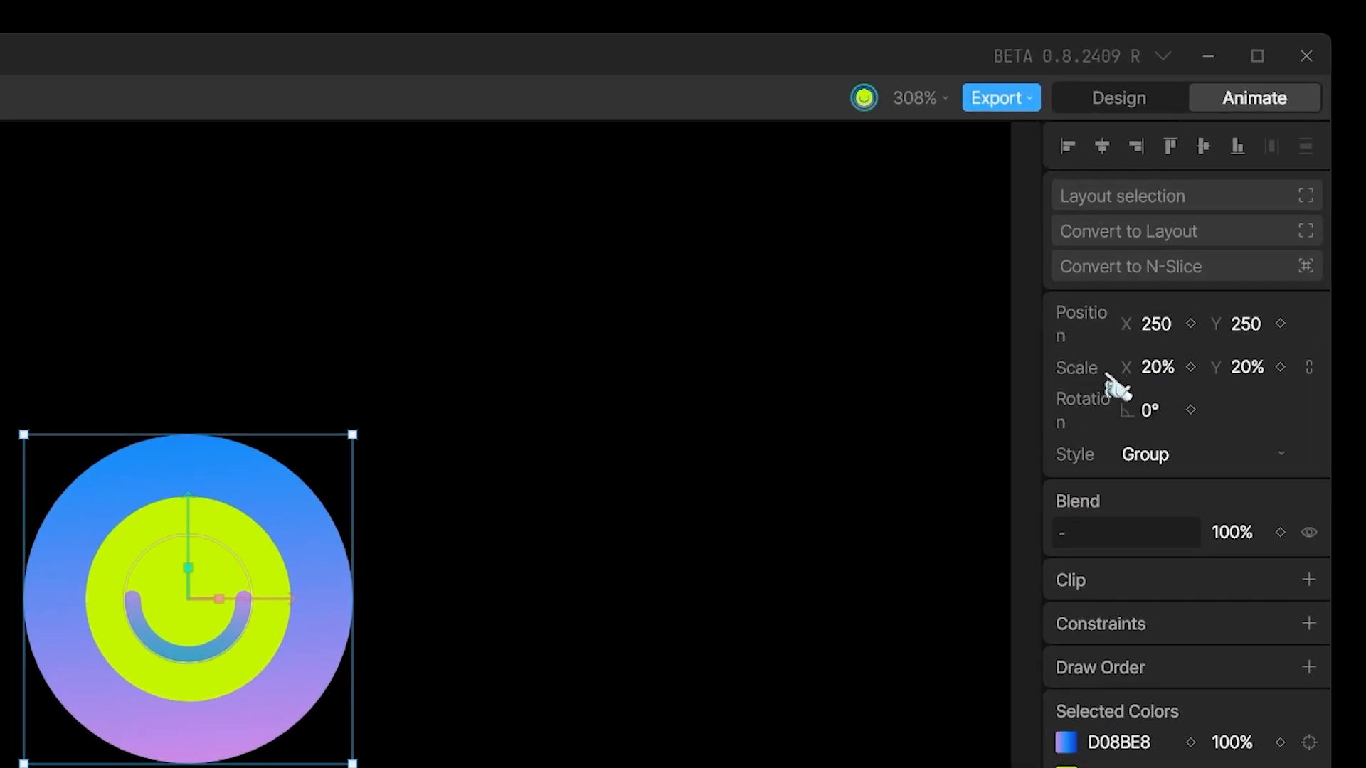
Key the Flowtuts Logo's X and Y scale at frame 0 and set both to 35% at frame 20
click(1190, 367)
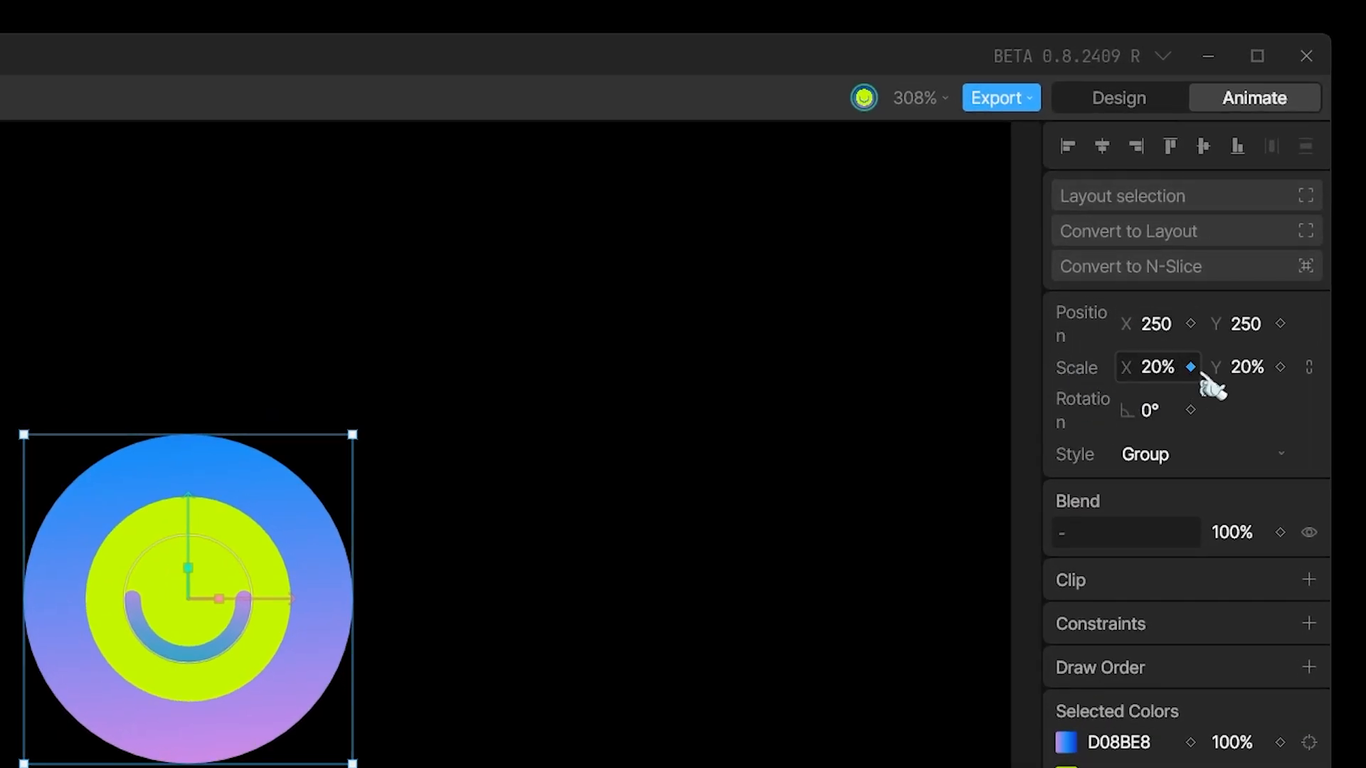
click(1281, 367)
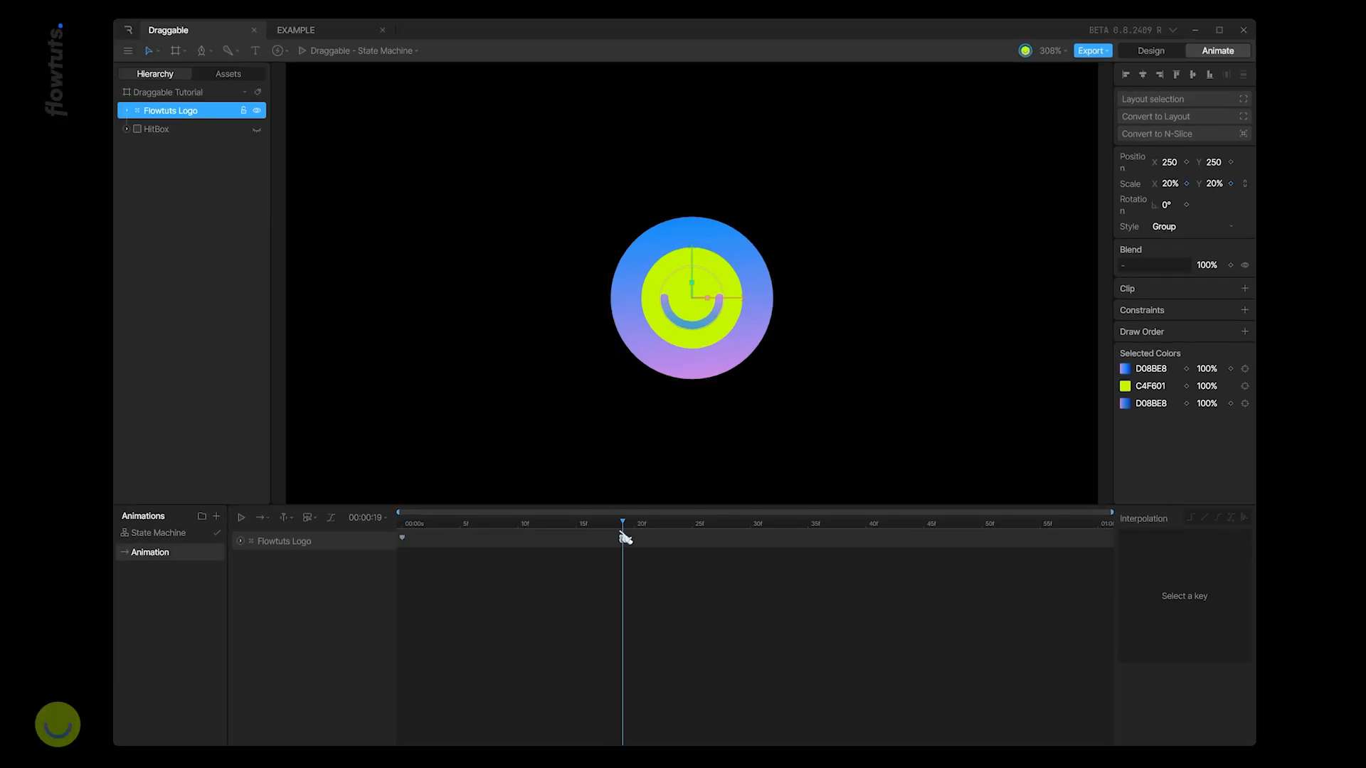
drag(624, 537, 635, 543)
click(1170, 183)
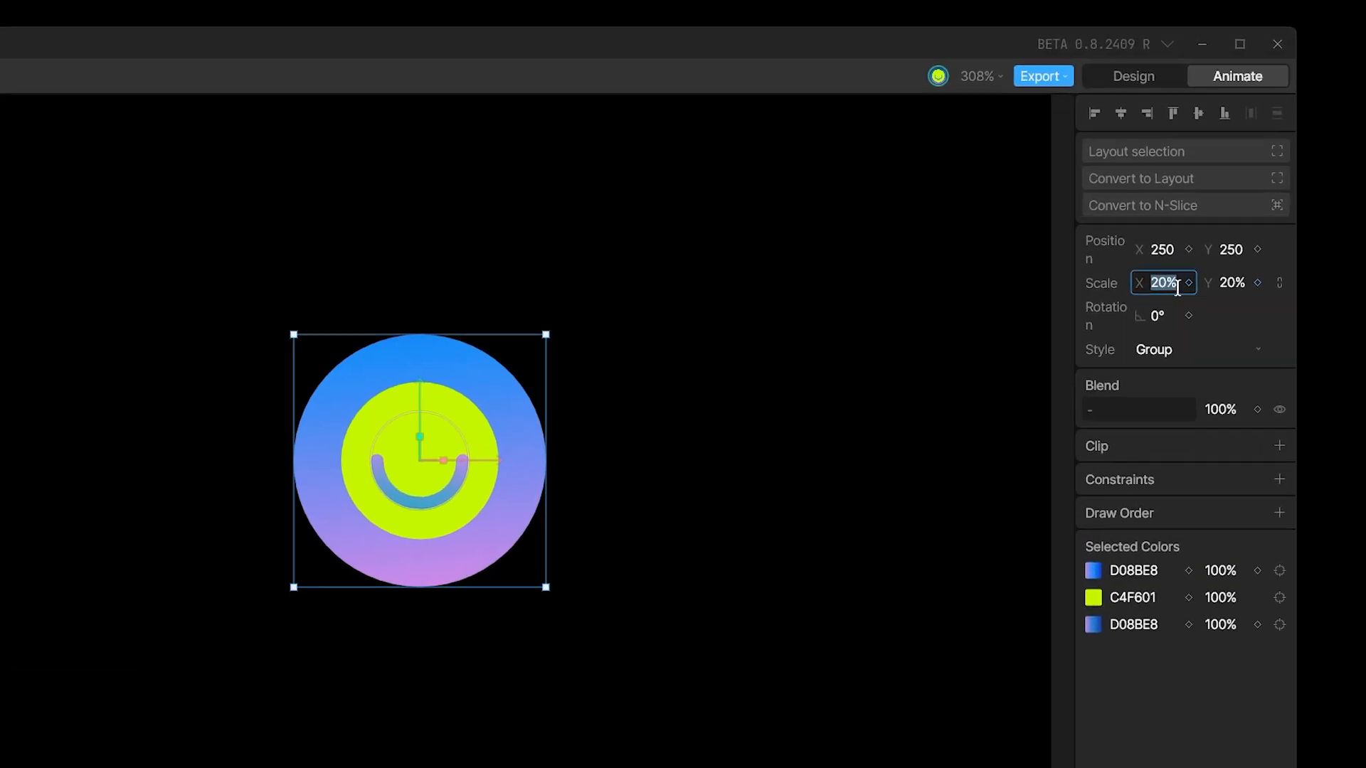
text(35)
key(Tab)
text(35)
key(Return)
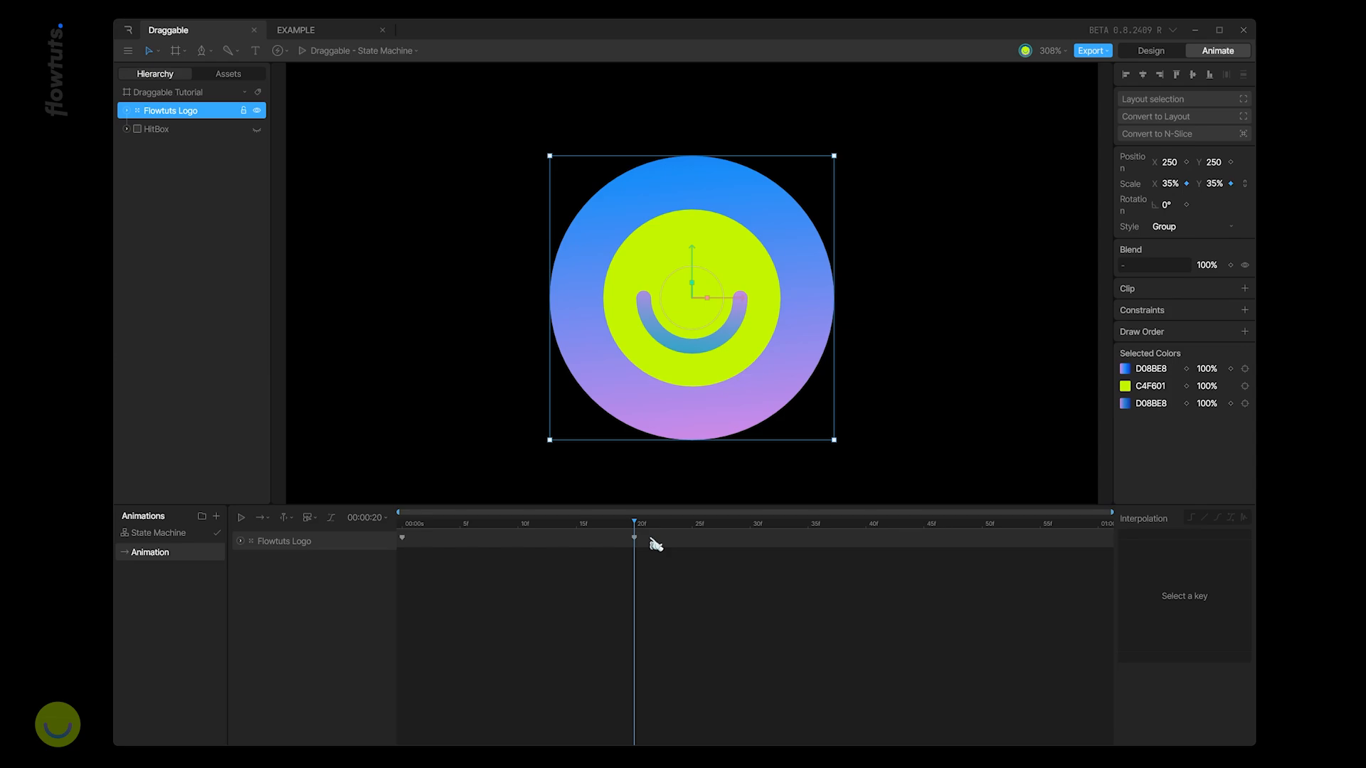
Give both scale keys elastic Ease Out interpolation with amplitude 1.5 and period 2.5, and preview the animation from the start
drag(649, 535, 398, 561)
click(1243, 517)
click(1200, 680)
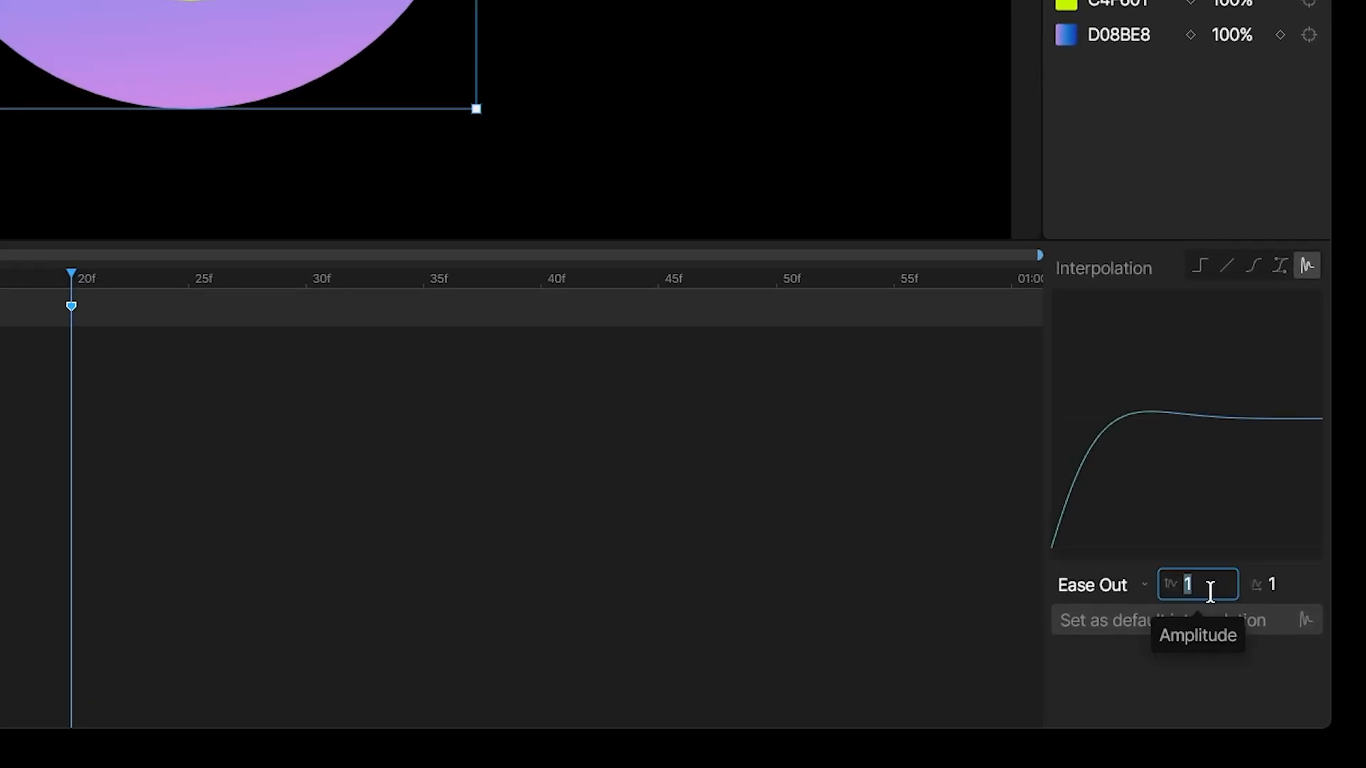
click(1278, 579)
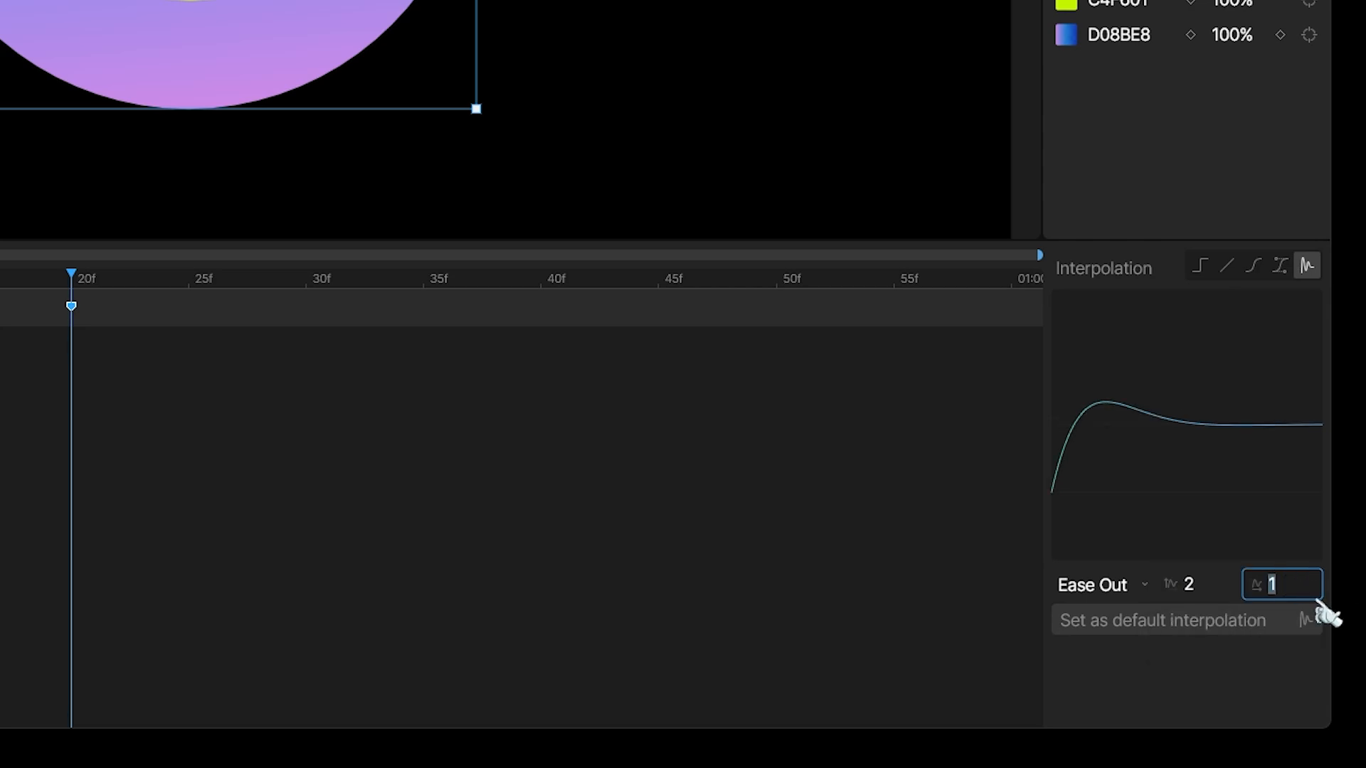
text(2.5)
key(Return)
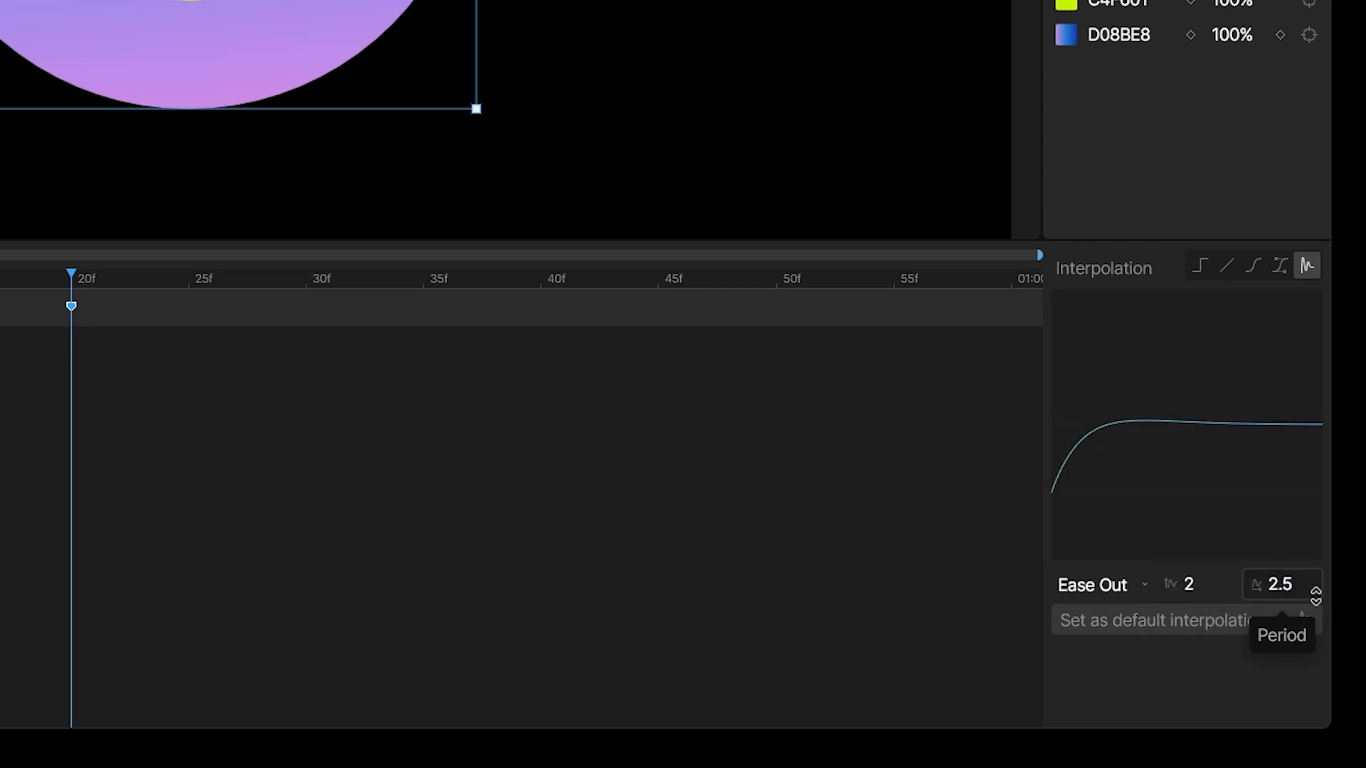
click(1194, 579)
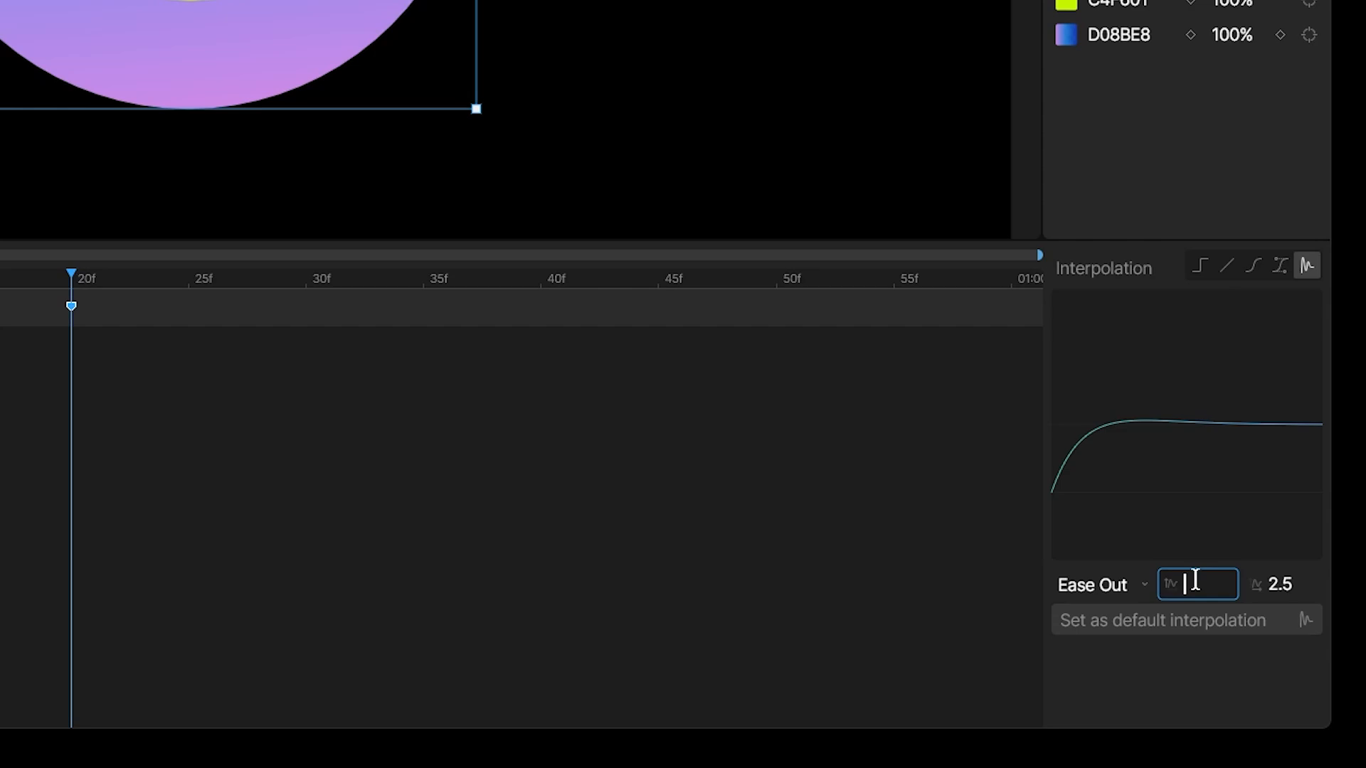
key(Return)
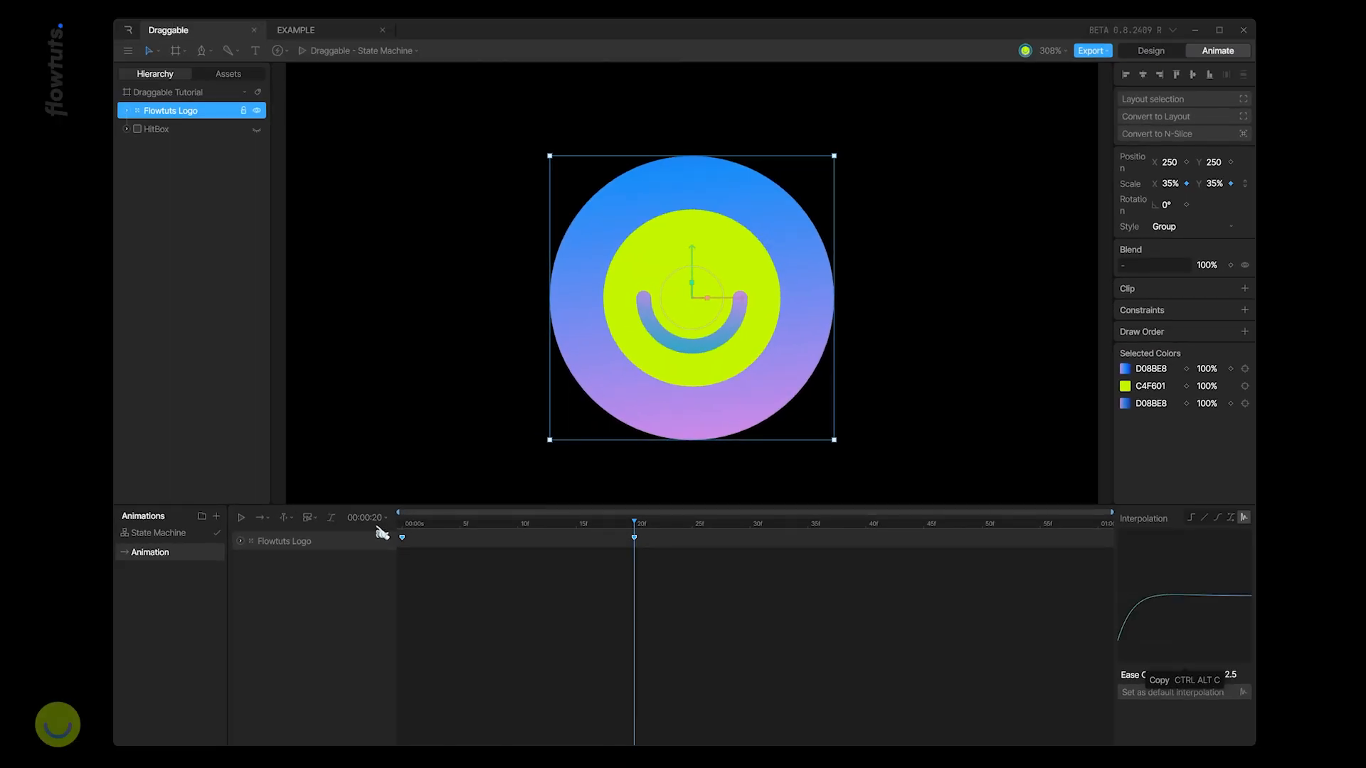
drag(421, 525, 343, 527)
key(space)
Set the elastic interpolation of both scale keys to amplitude 2.5 and period 1.5, and preview the animation from the start
drag(747, 534, 430, 567)
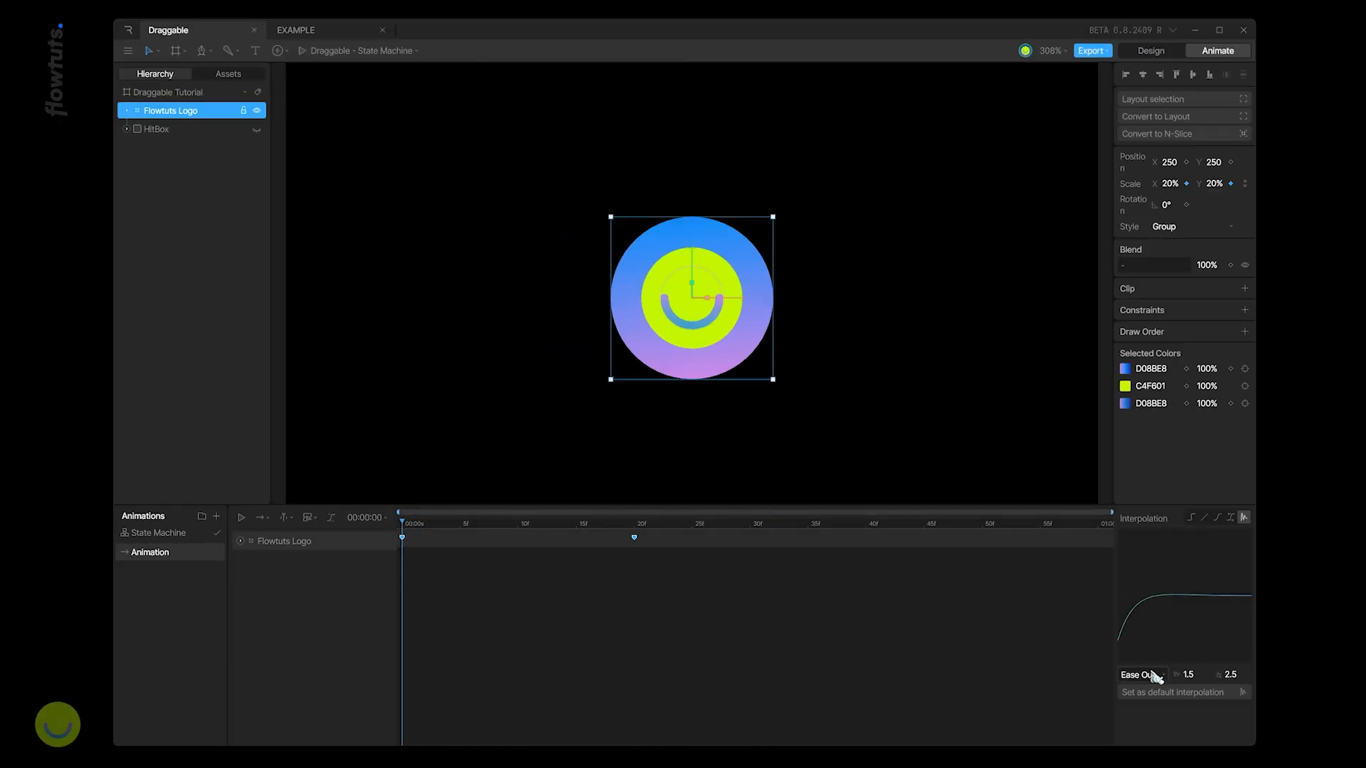
click(1186, 674)
text(2.5)
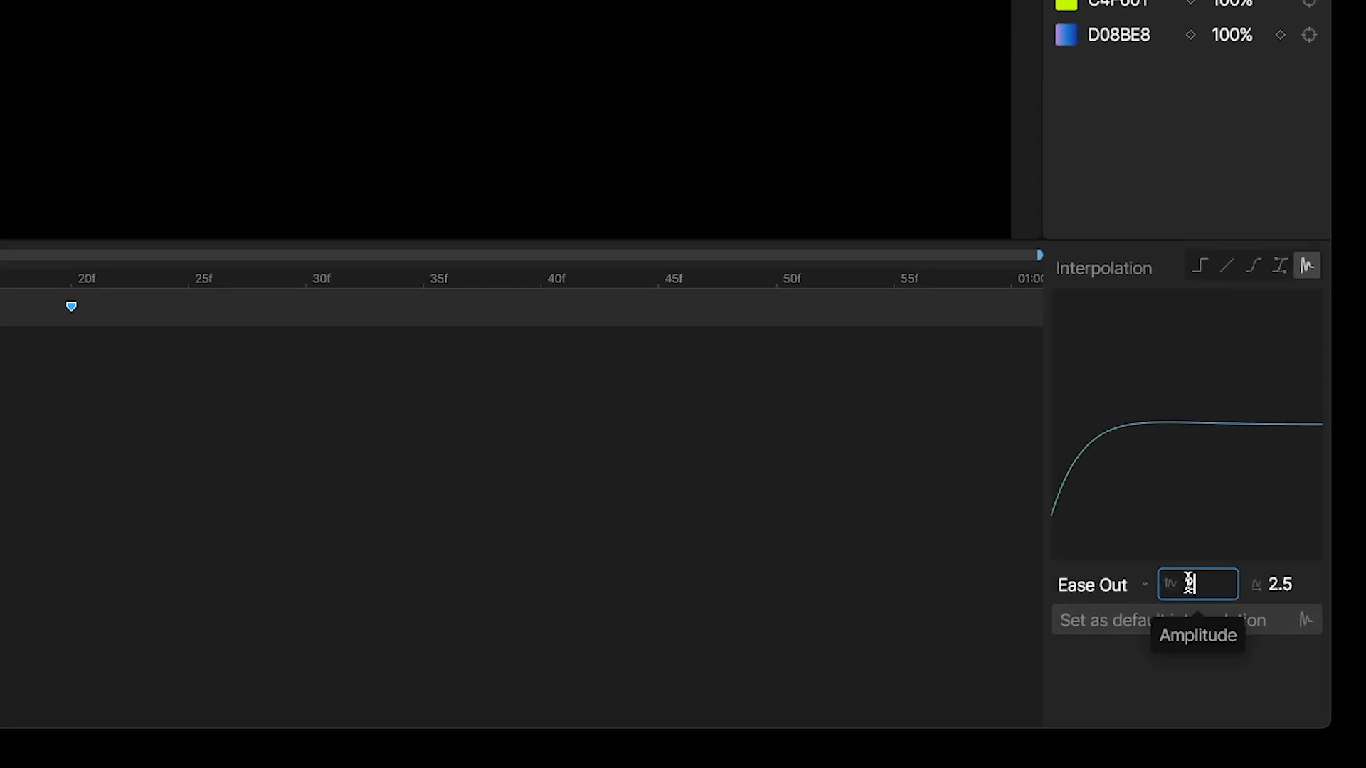
key(Tab)
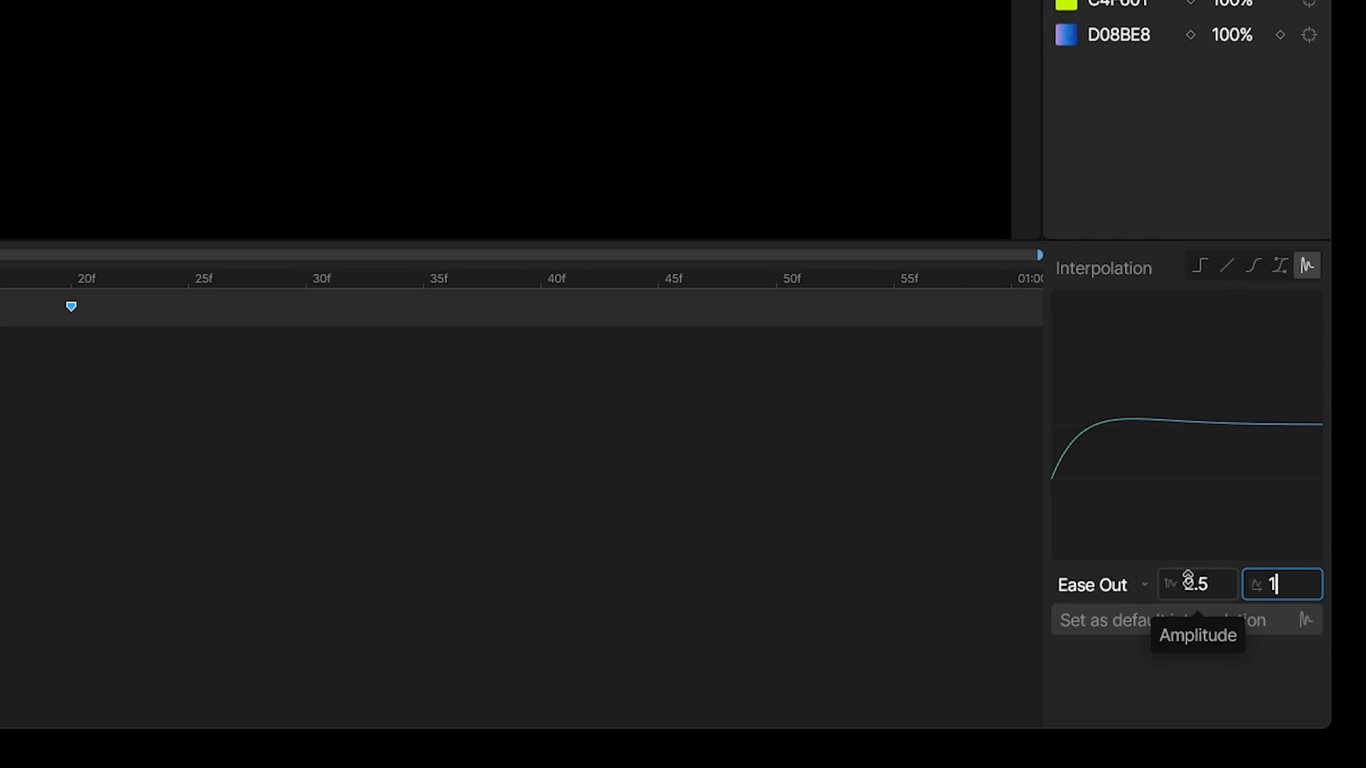
key(Return)
click(370, 517)
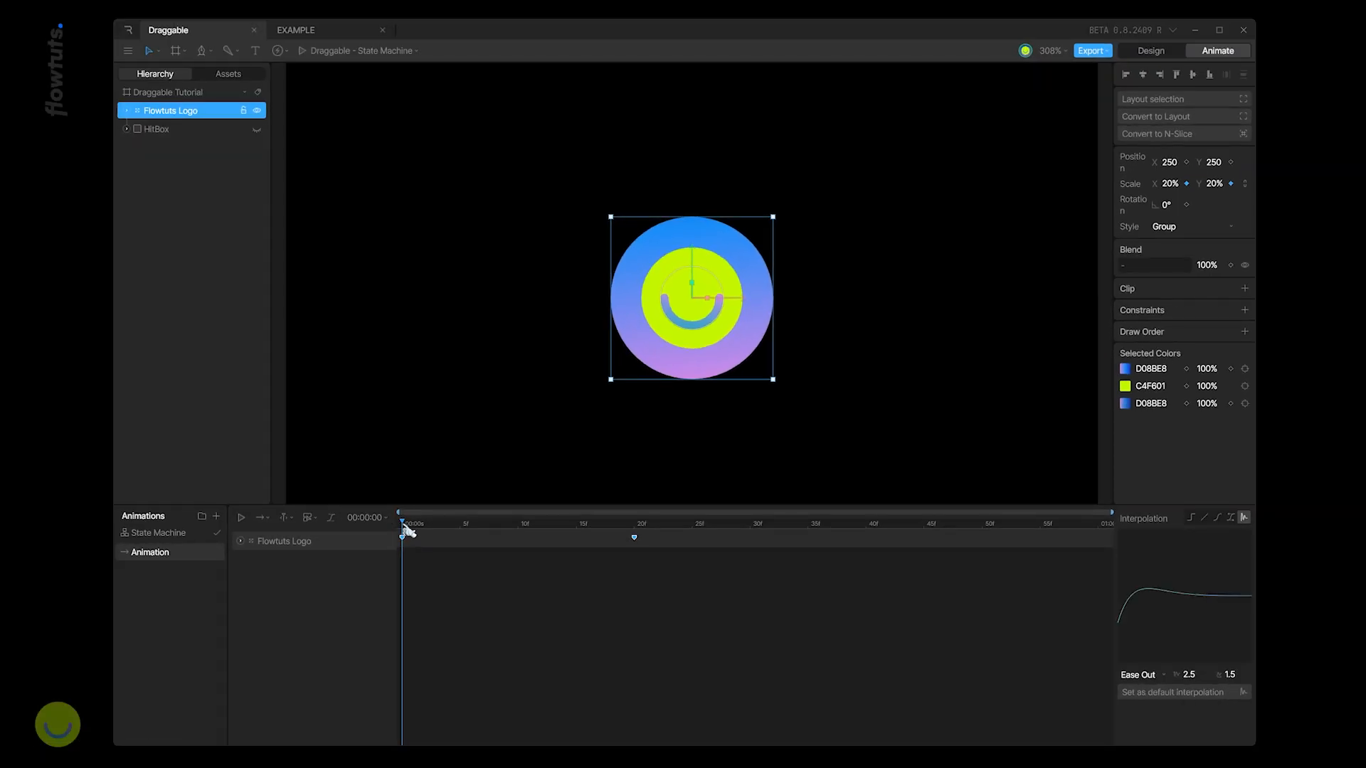
key(space)
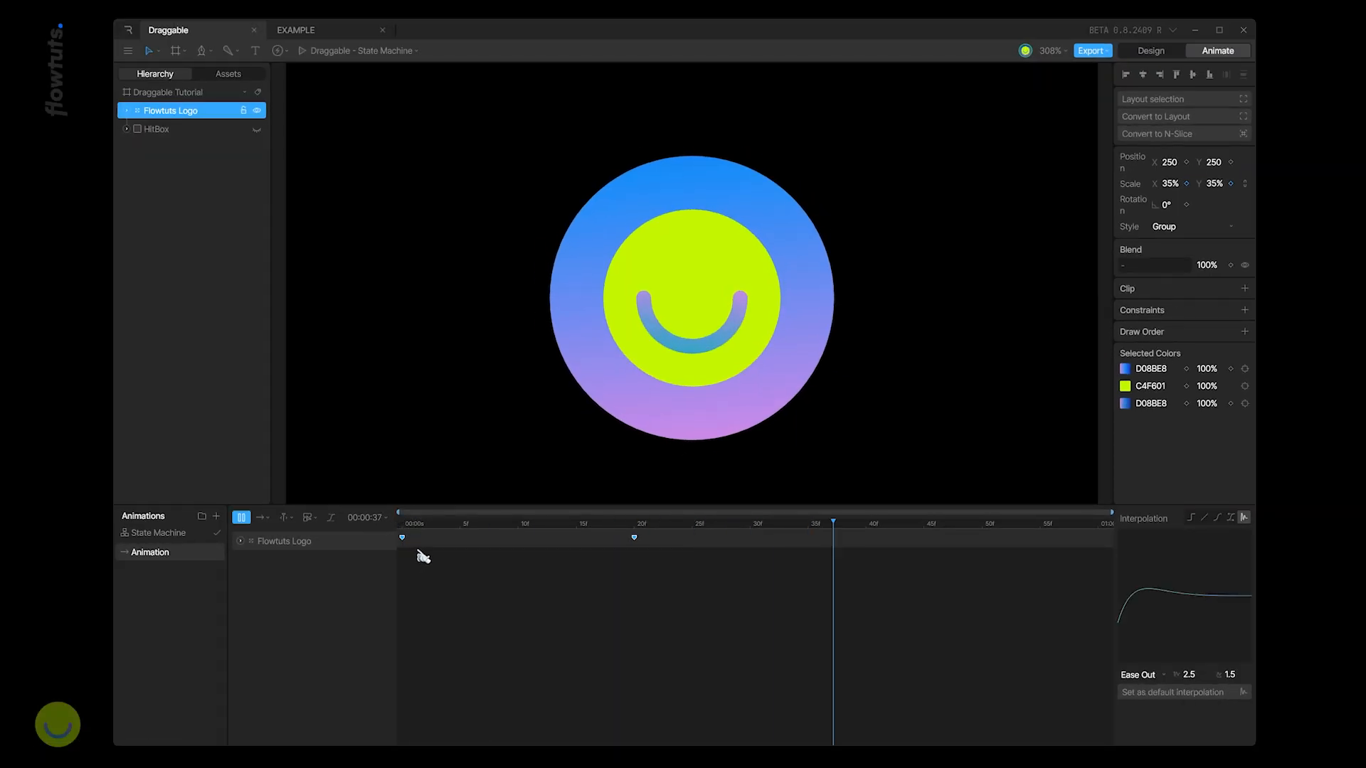
key(space)
Rename the animation as "Animation Pointer Down"
click(173, 554)
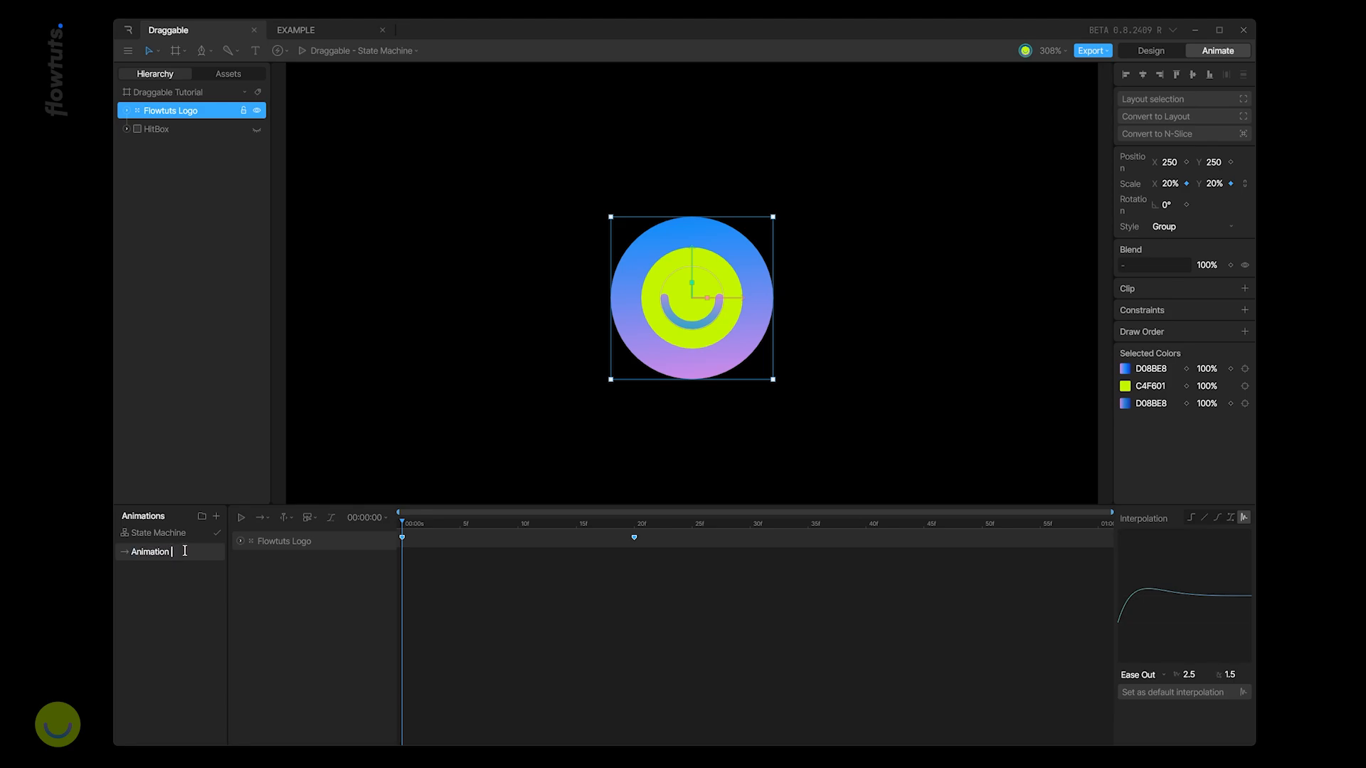
text(Point)
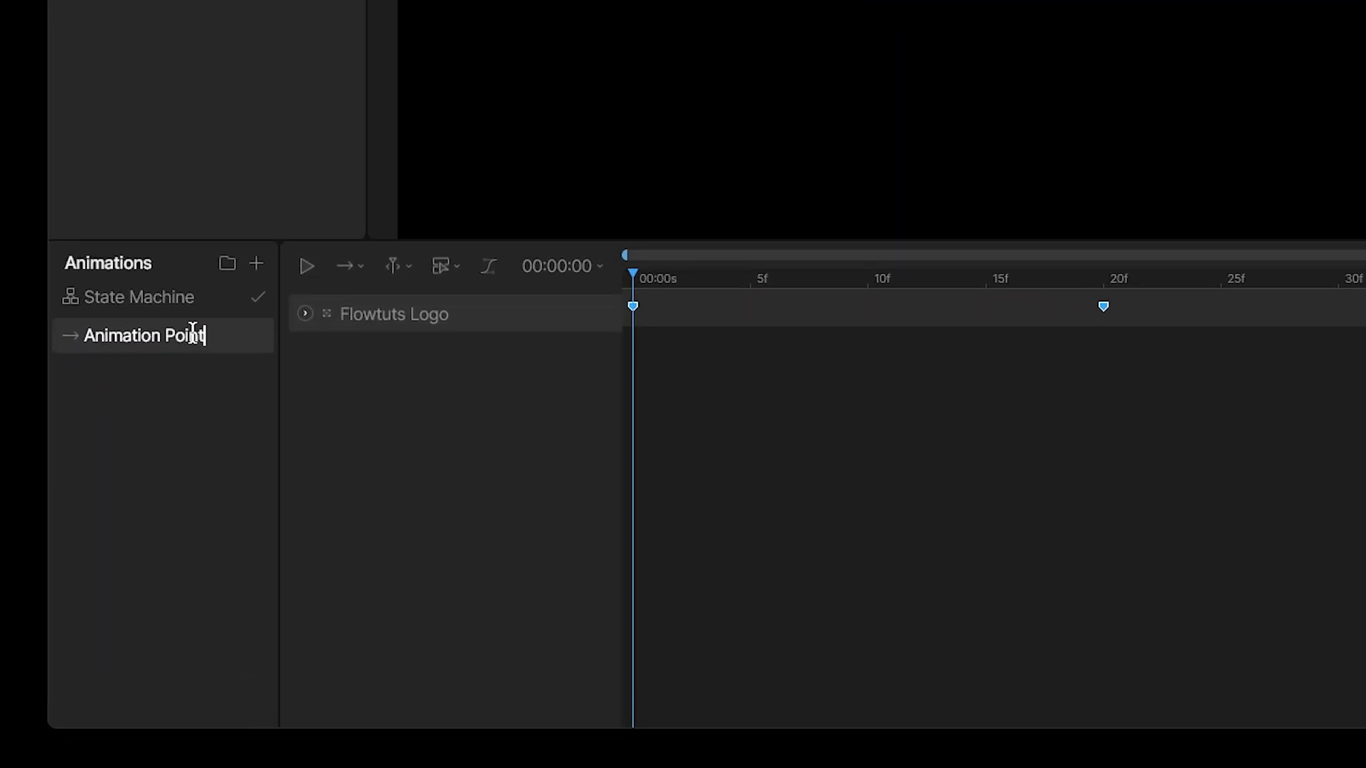
text(er Down)
key(Return)
Duplicate the Animation Pointer Down timeline and rename the copy as "Animation Pointer Up"
right_click(163, 341)
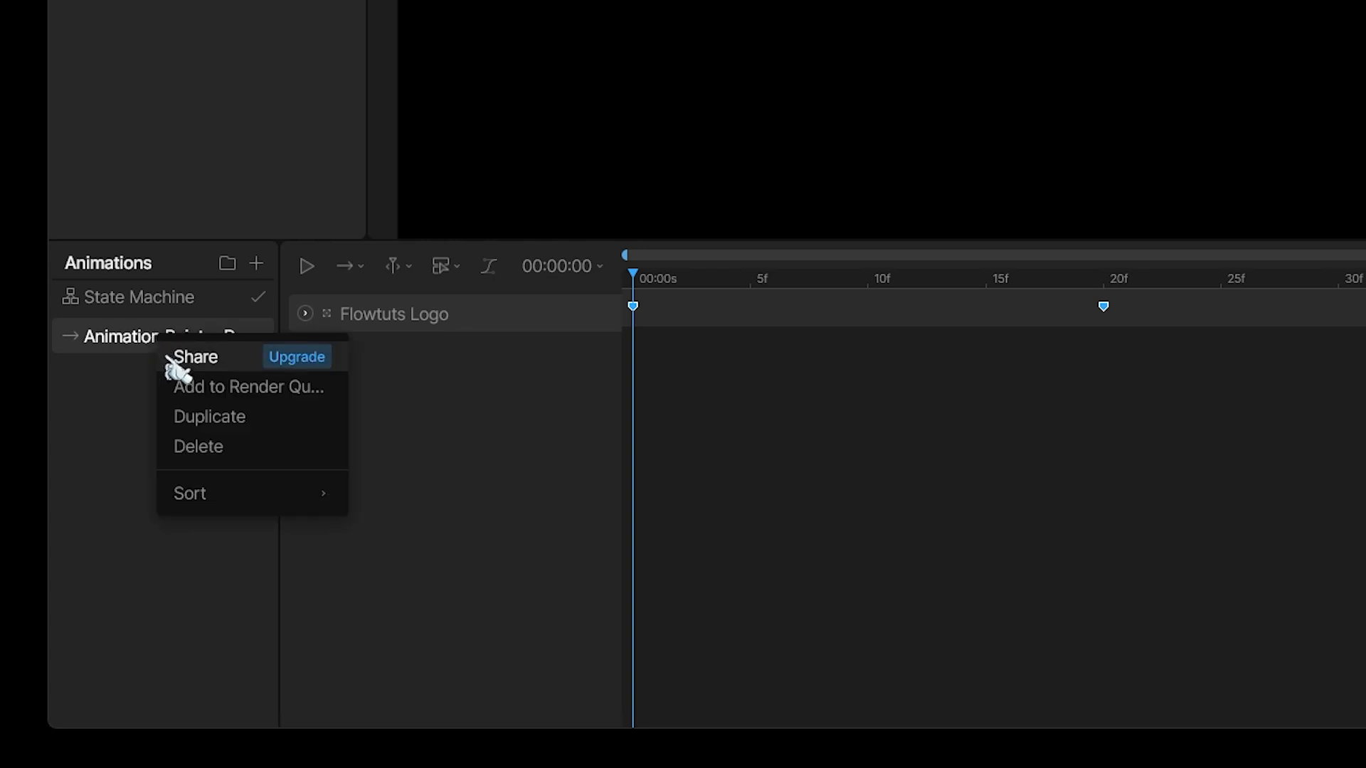
click(213, 427)
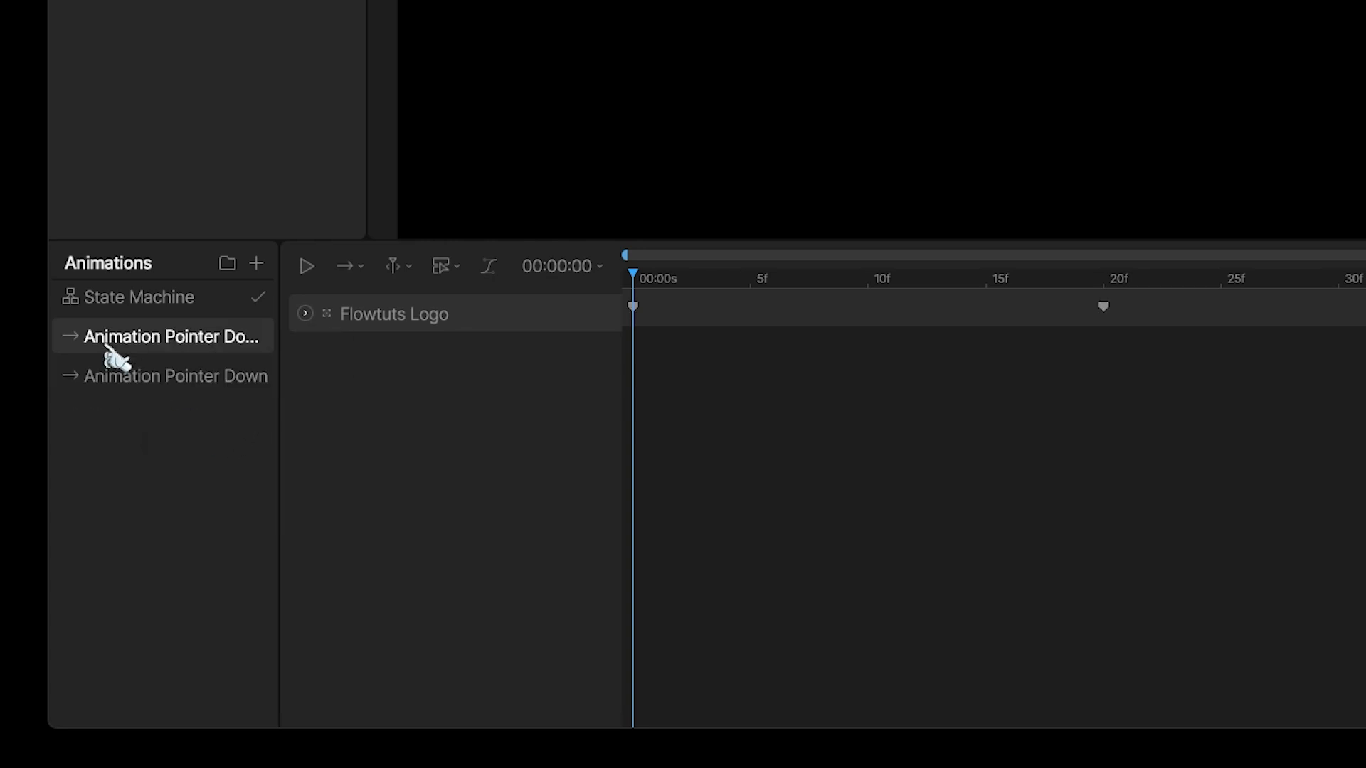
double_click(184, 340)
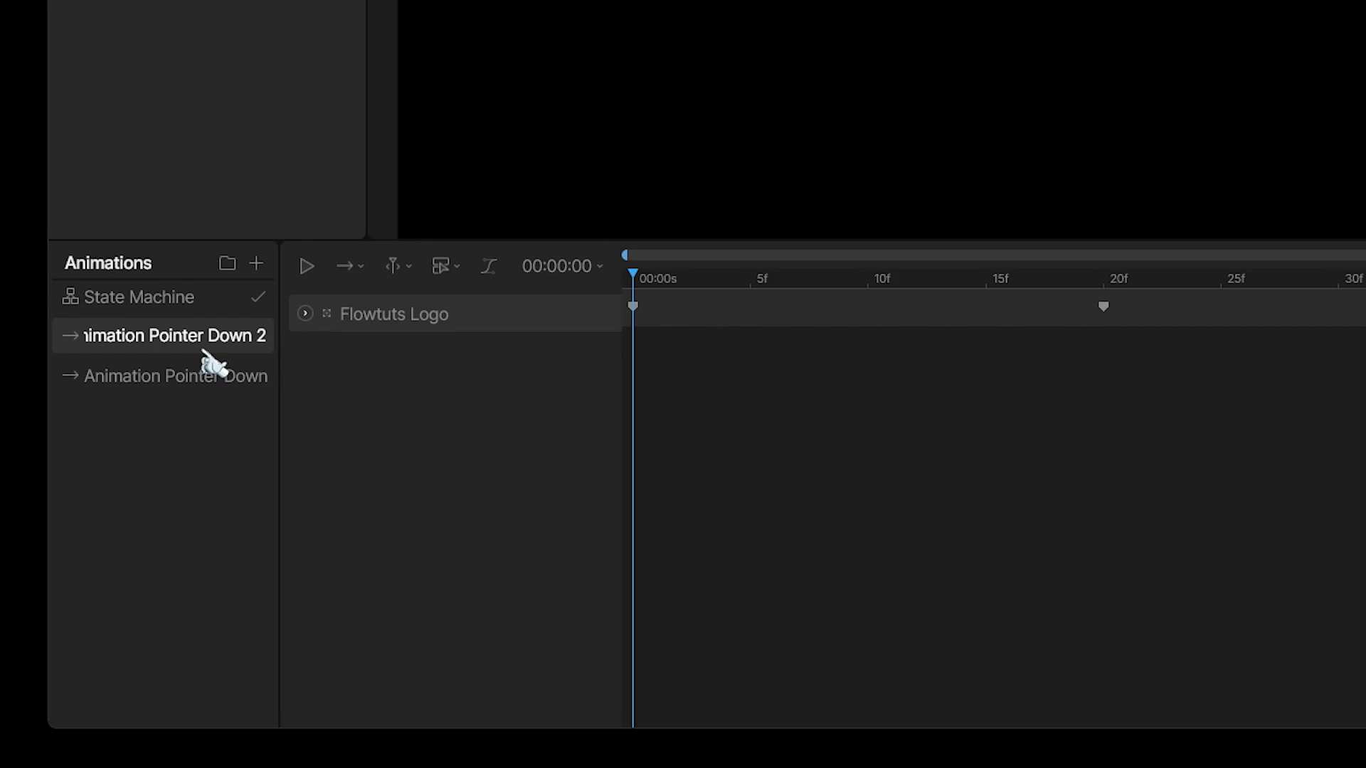
drag(212, 340, 441, 362)
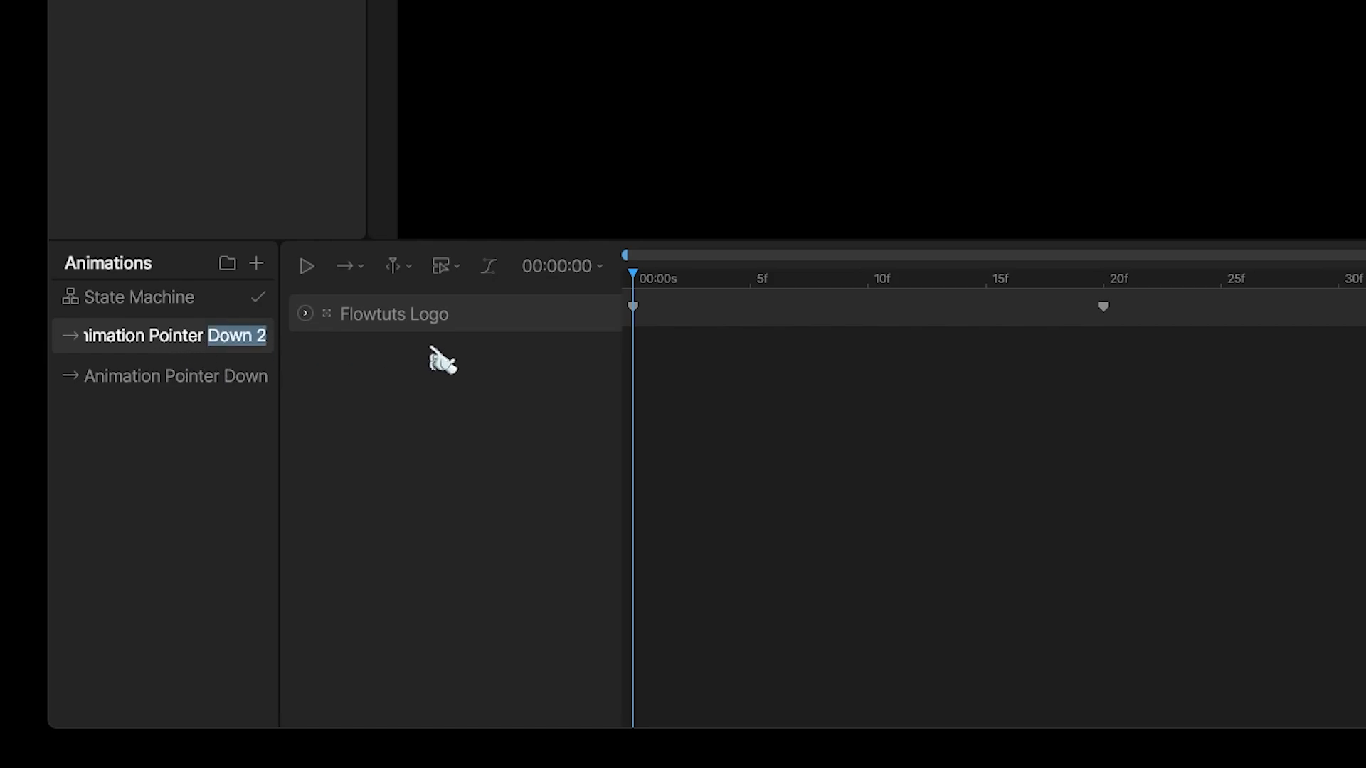
text(Up)
key(Return)
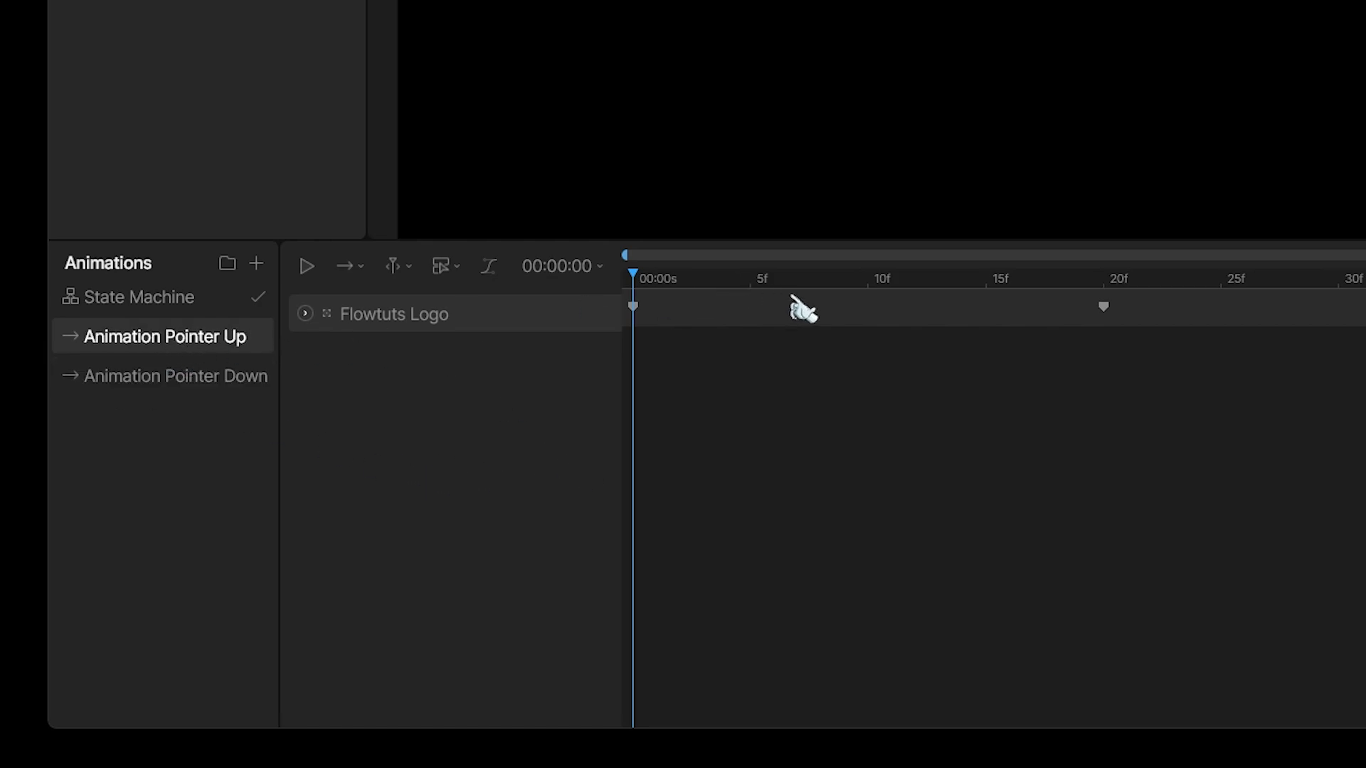
Swap the scale keys at frames 0 and 20 in Animation Pointer Up and play back the reversed animation
click(1108, 282)
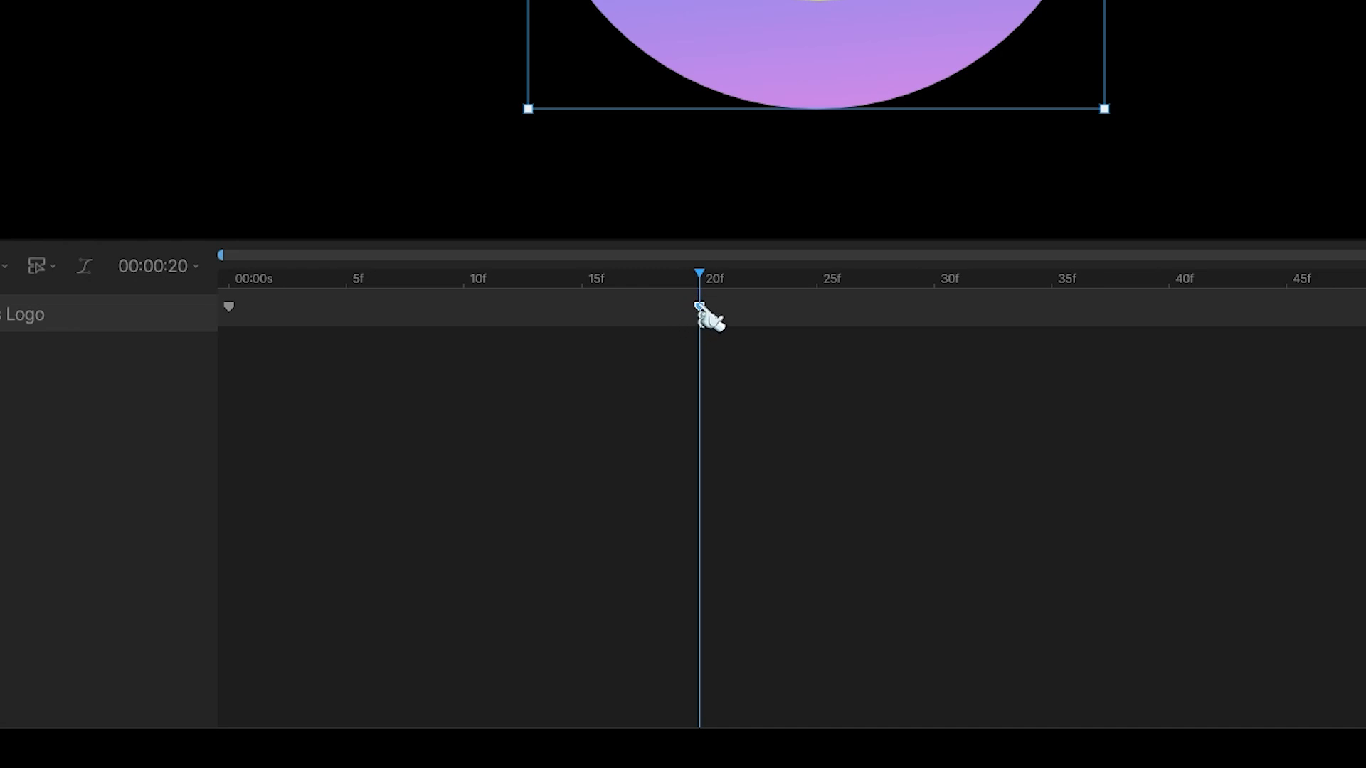
drag(699, 304, 366, 306)
drag(228, 306, 690, 322)
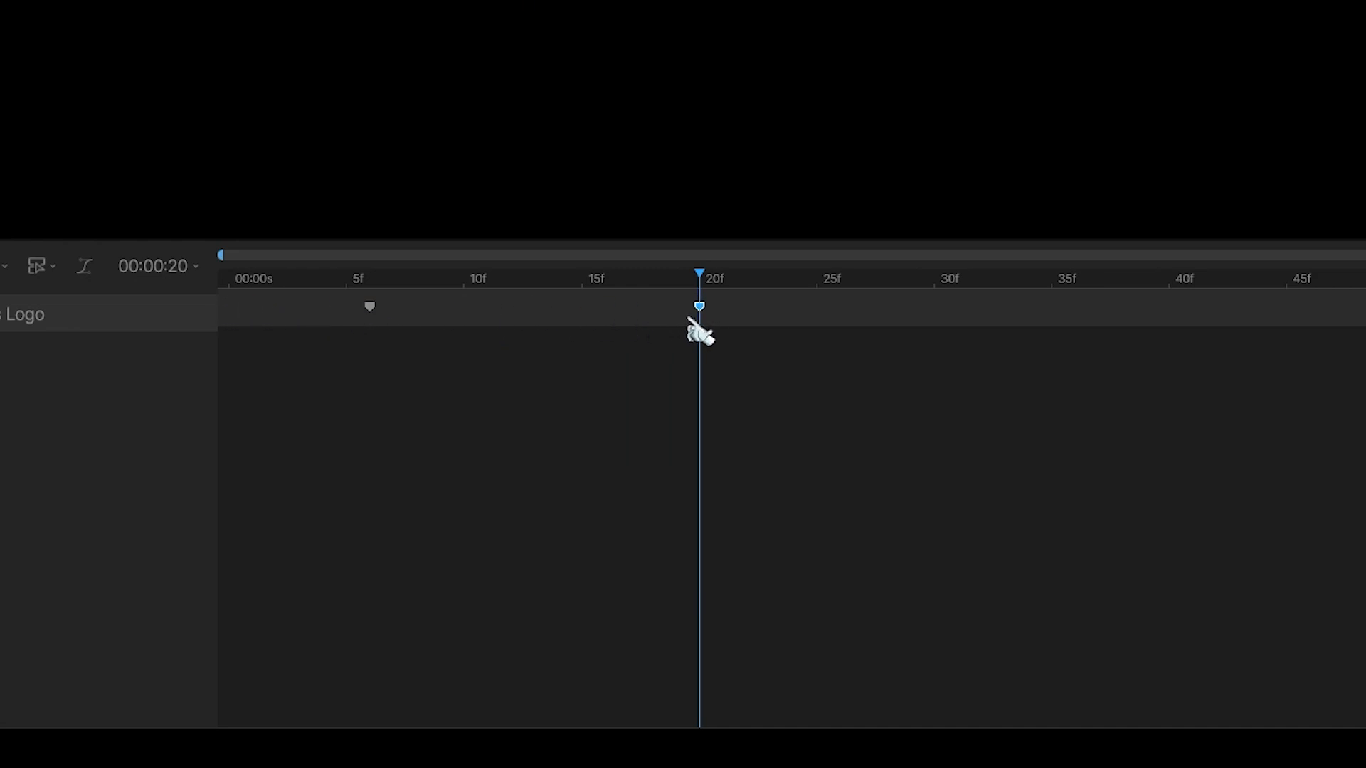
drag(369, 306, 229, 307)
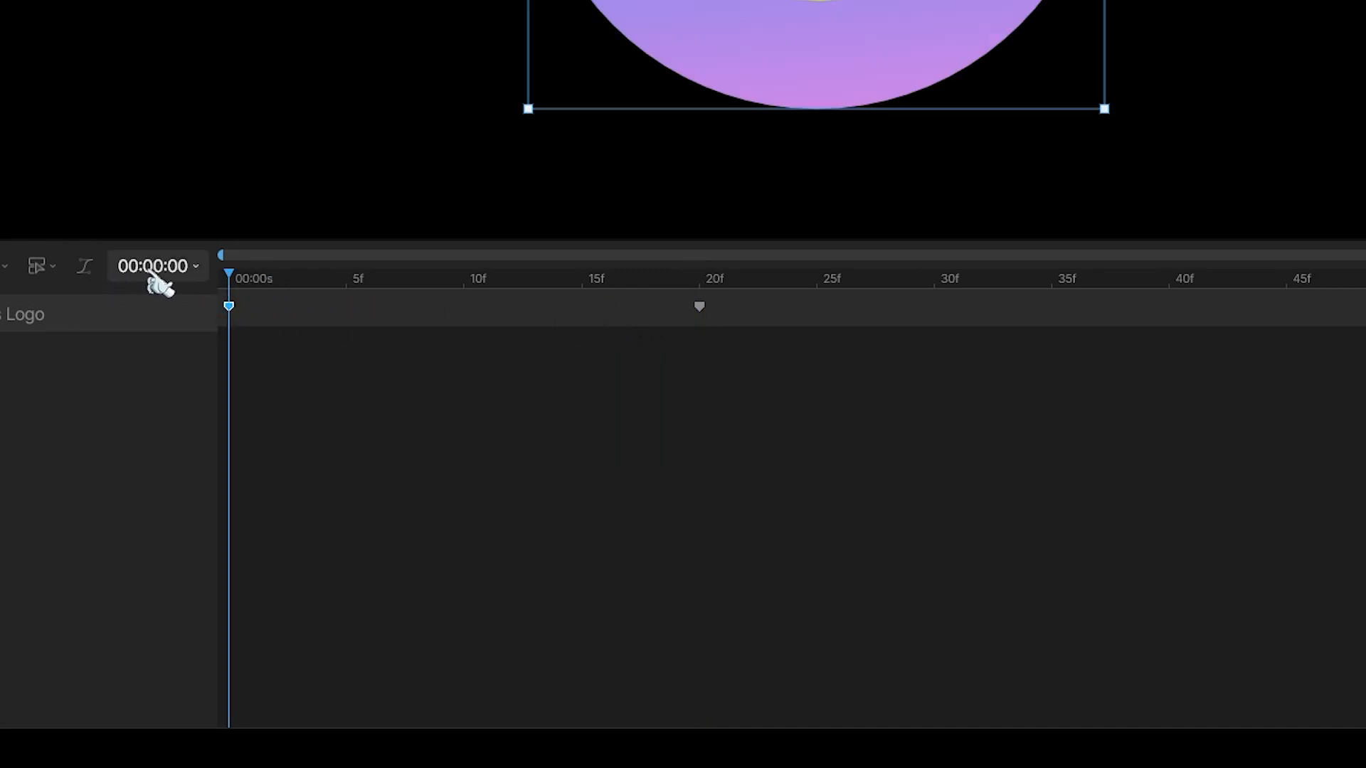
key(space)
key(space)
key(space)
click(266, 297)
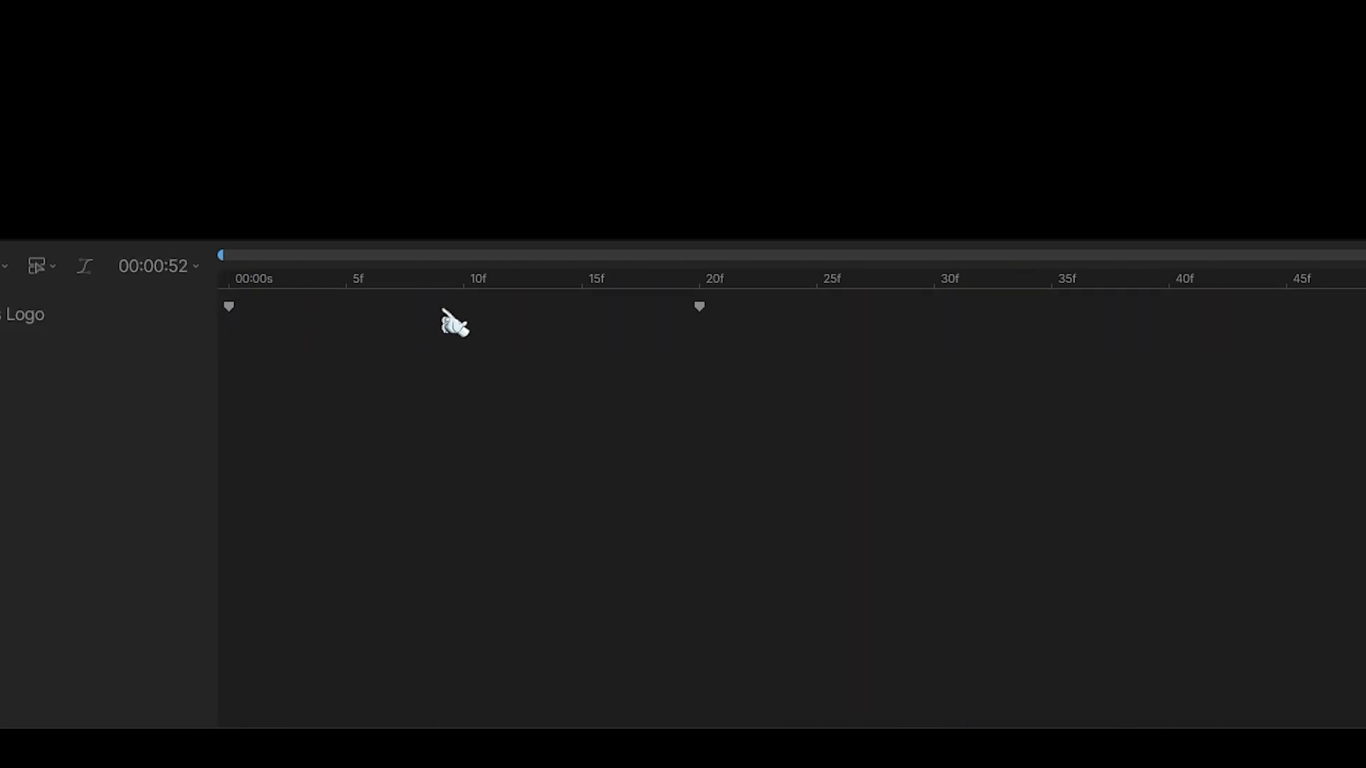
Set the elastic interpolation of both Animation Pointer Up keys to amplitude 1.5 and period 2, and preview the animation
drag(736, 299, 160, 359)
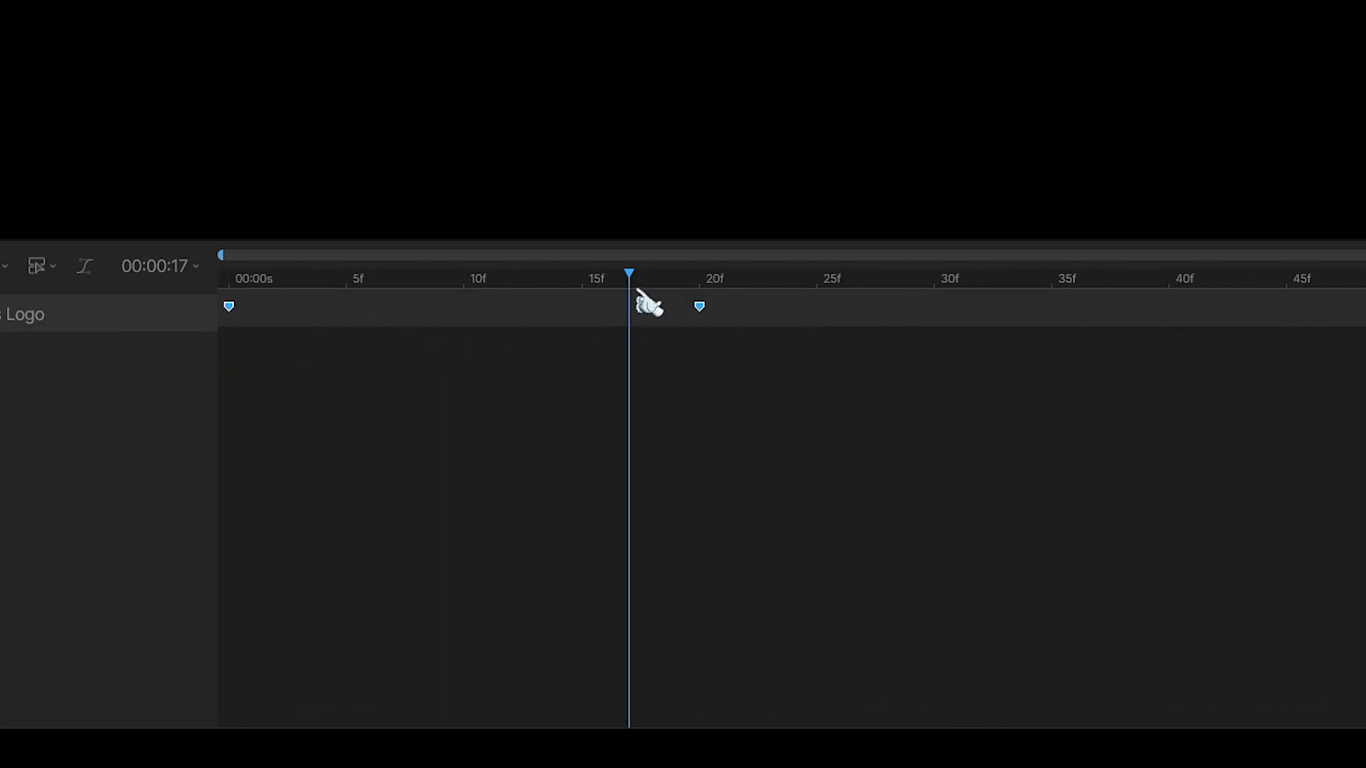
click(1185, 587)
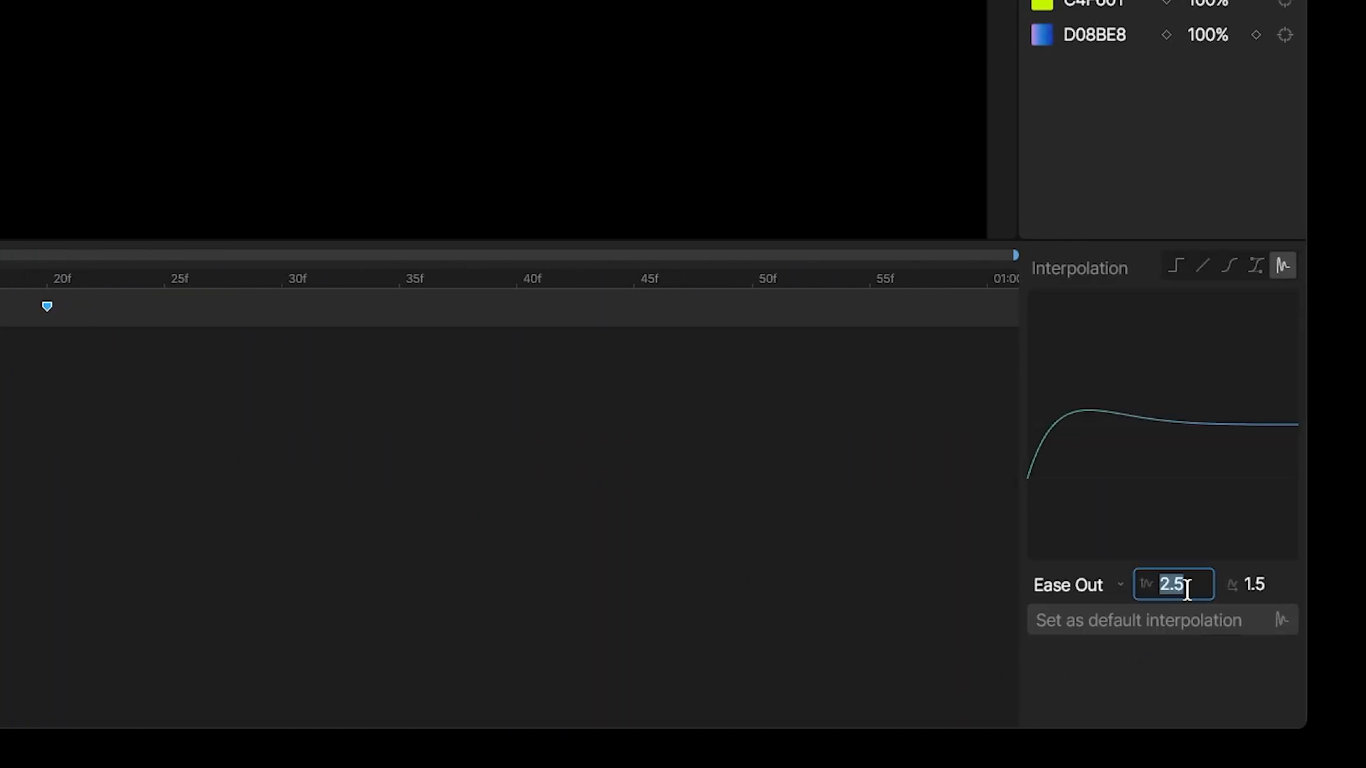
text(1.5)
key(Tab)
text(2)
key(Return)
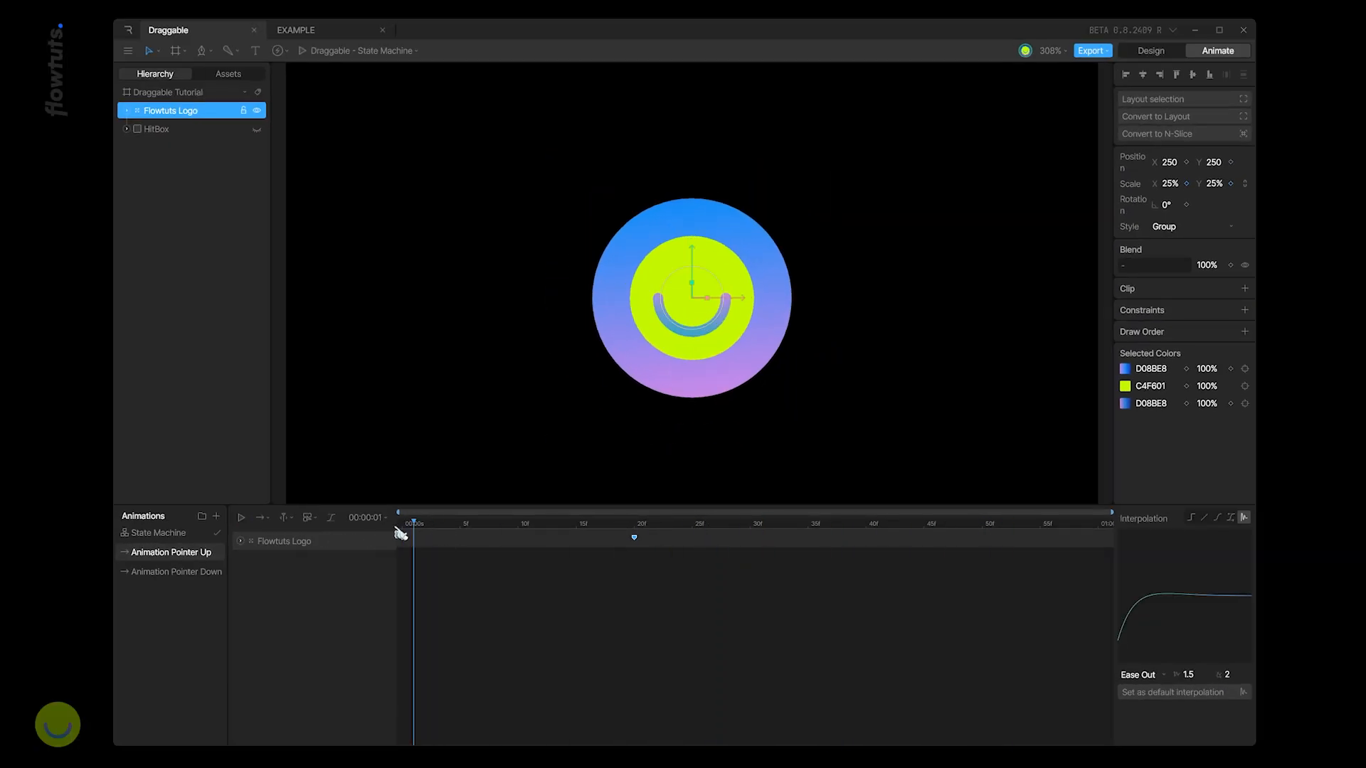
key(space)
Open the State Machine and delete the existing Animation Pointer Down state from its graph
click(159, 533)
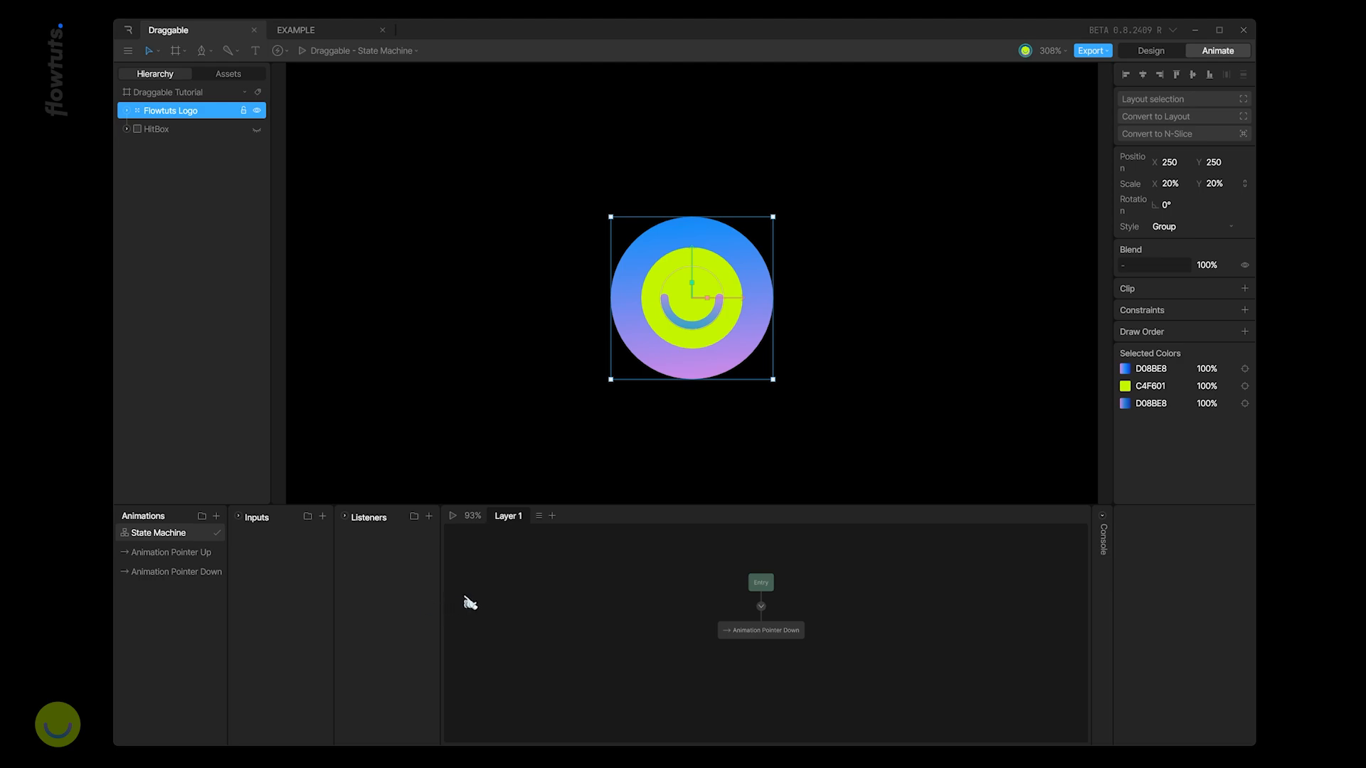
click(740, 634)
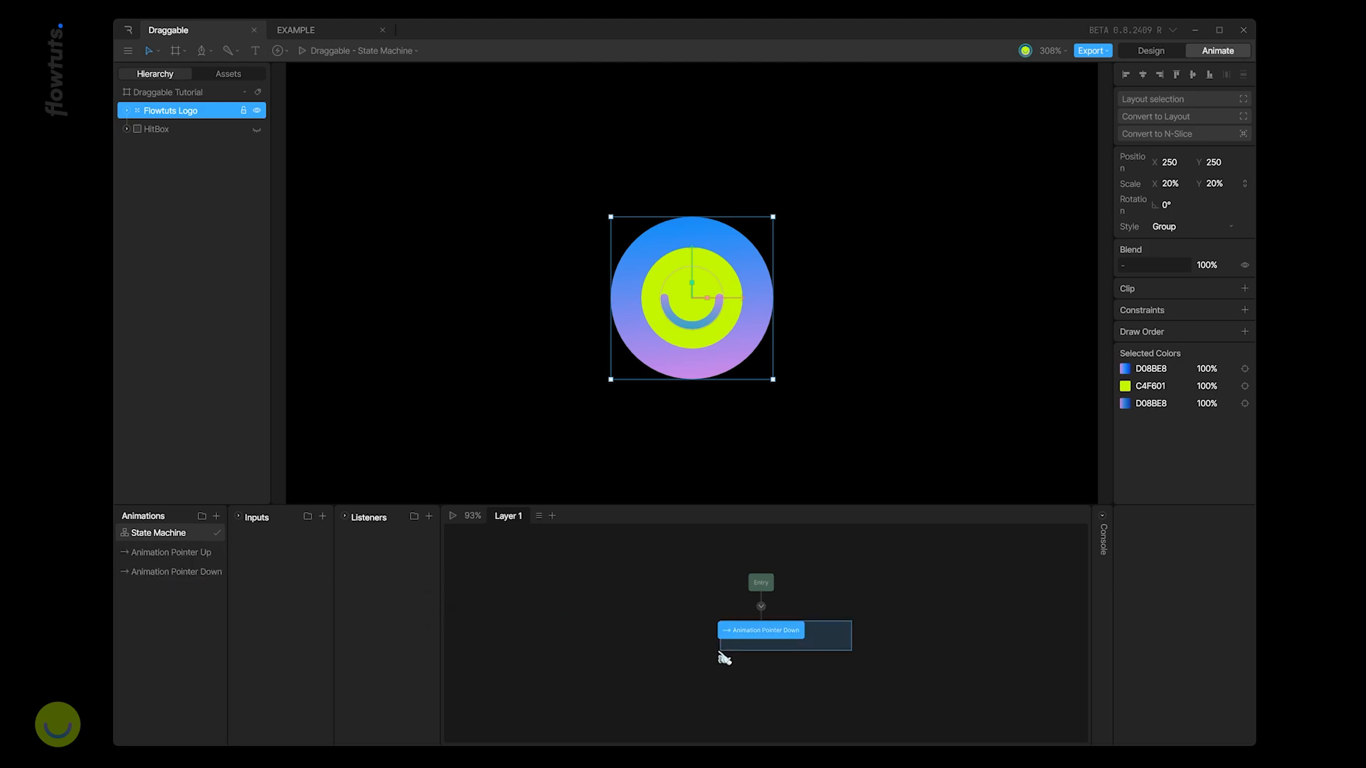
key(Delete)
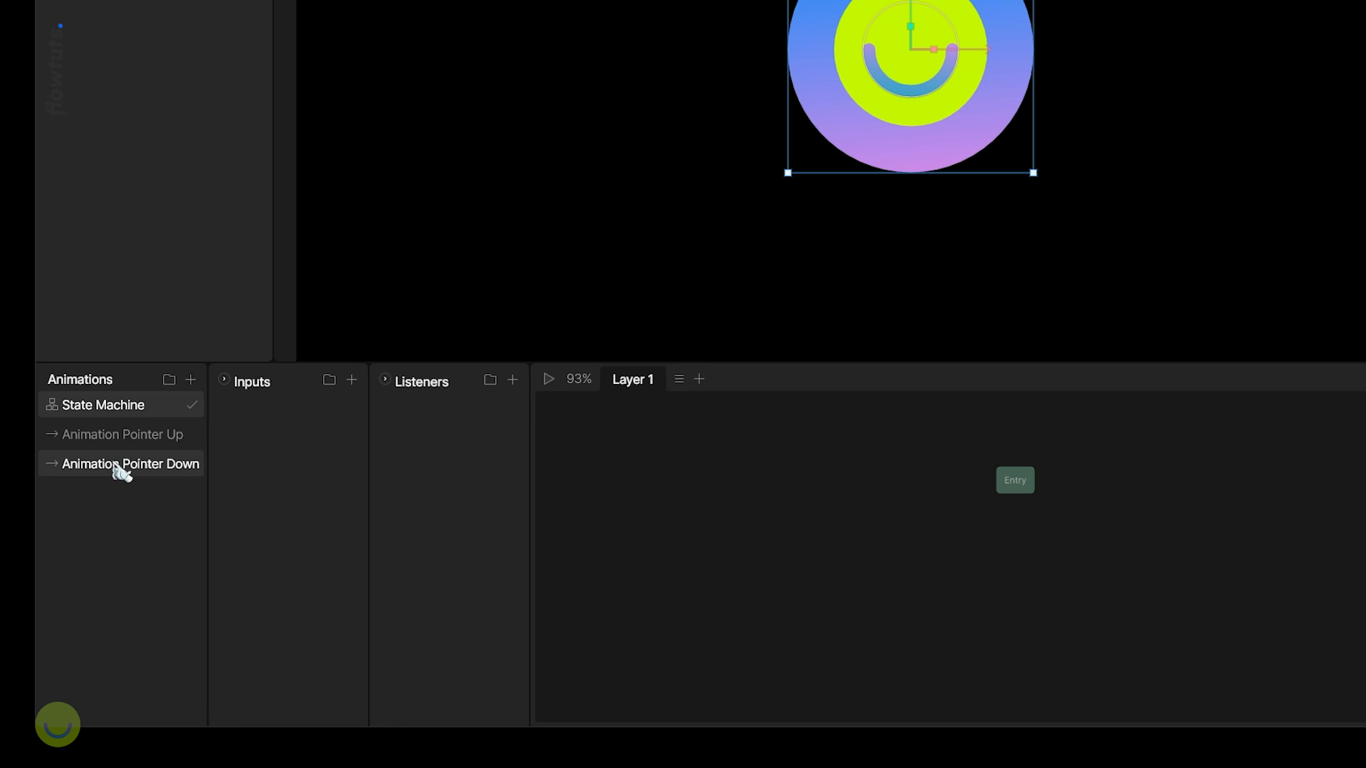
Add the Animation Pointer Down and Animation Pointer Up states, link Entry to Pointer Down, and connect both states with transitions in both directions
drag(167, 573, 790, 646)
drag(1053, 568, 1056, 567)
mouse_move(1022, 488)
mouse_down()
mouse_move(1063, 465)
mouse_move(1058, 567)
mouse_up()
drag(131, 443, 1265, 586)
drag(1137, 581, 1109, 577)
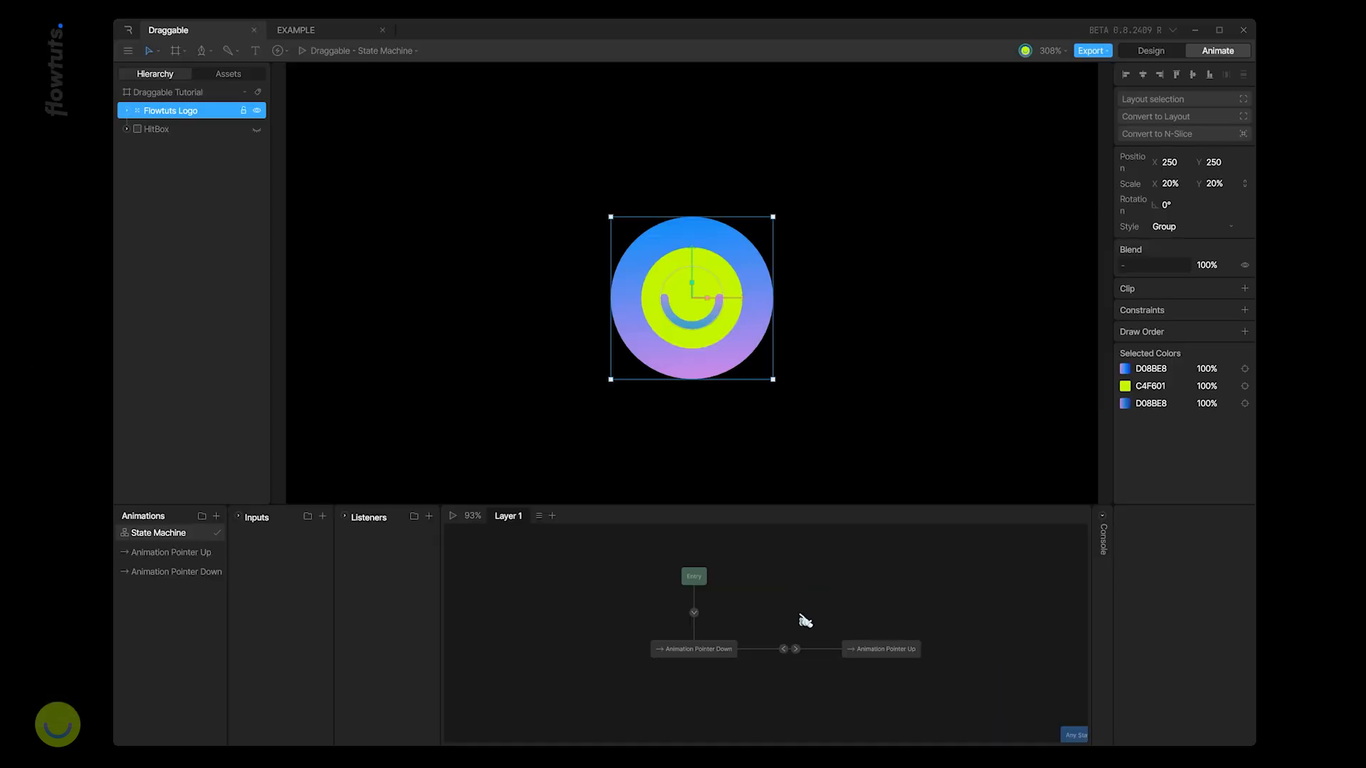
drag(801, 616, 780, 625)
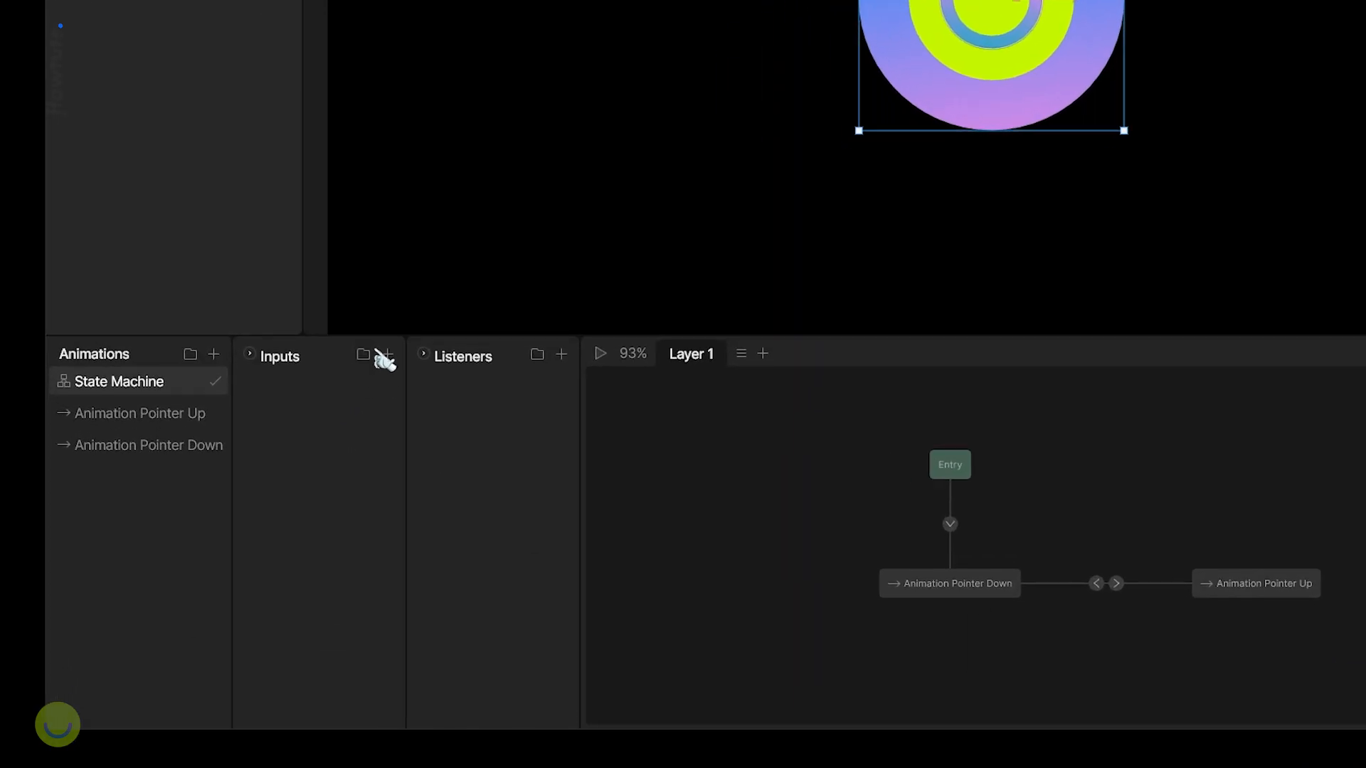
Create a Boolean input and add two listeners targeting the Flowtuts Logo group
click(323, 517)
click(420, 424)
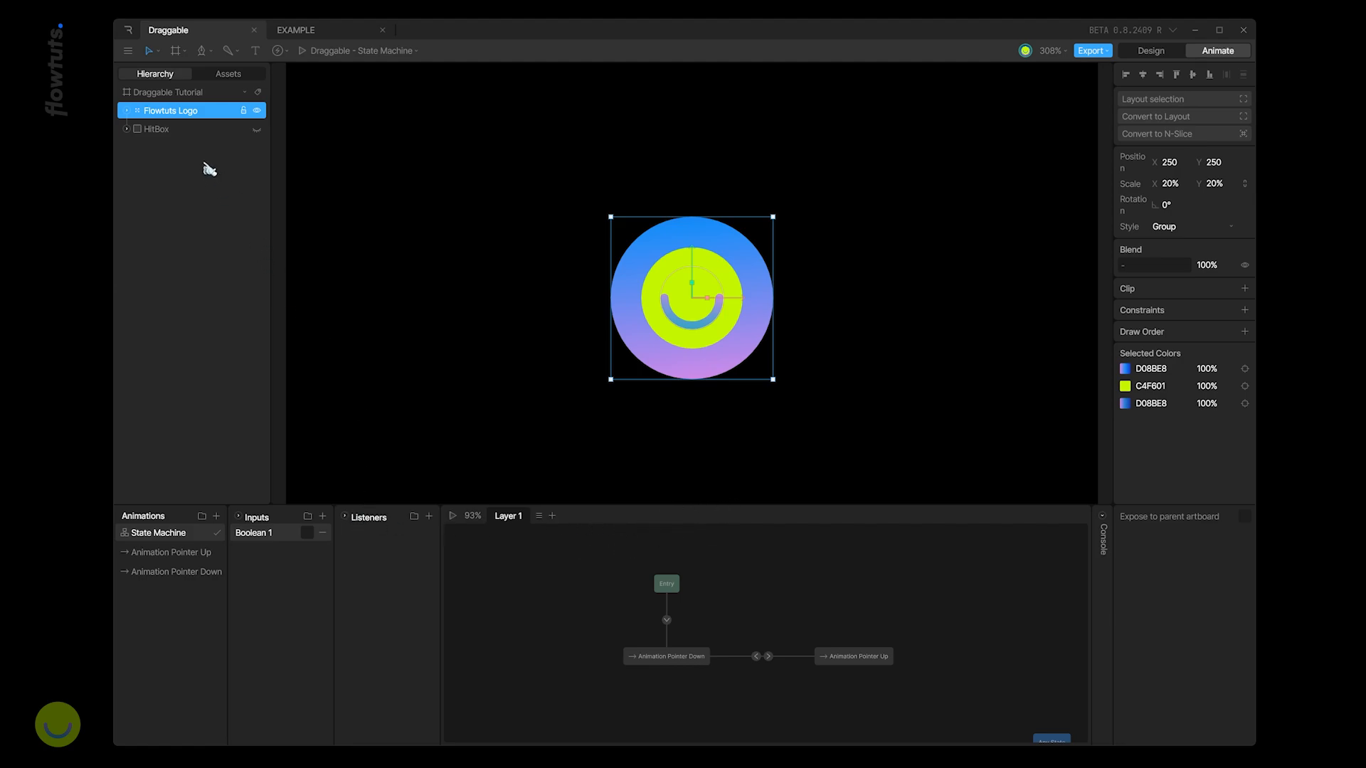
click(181, 135)
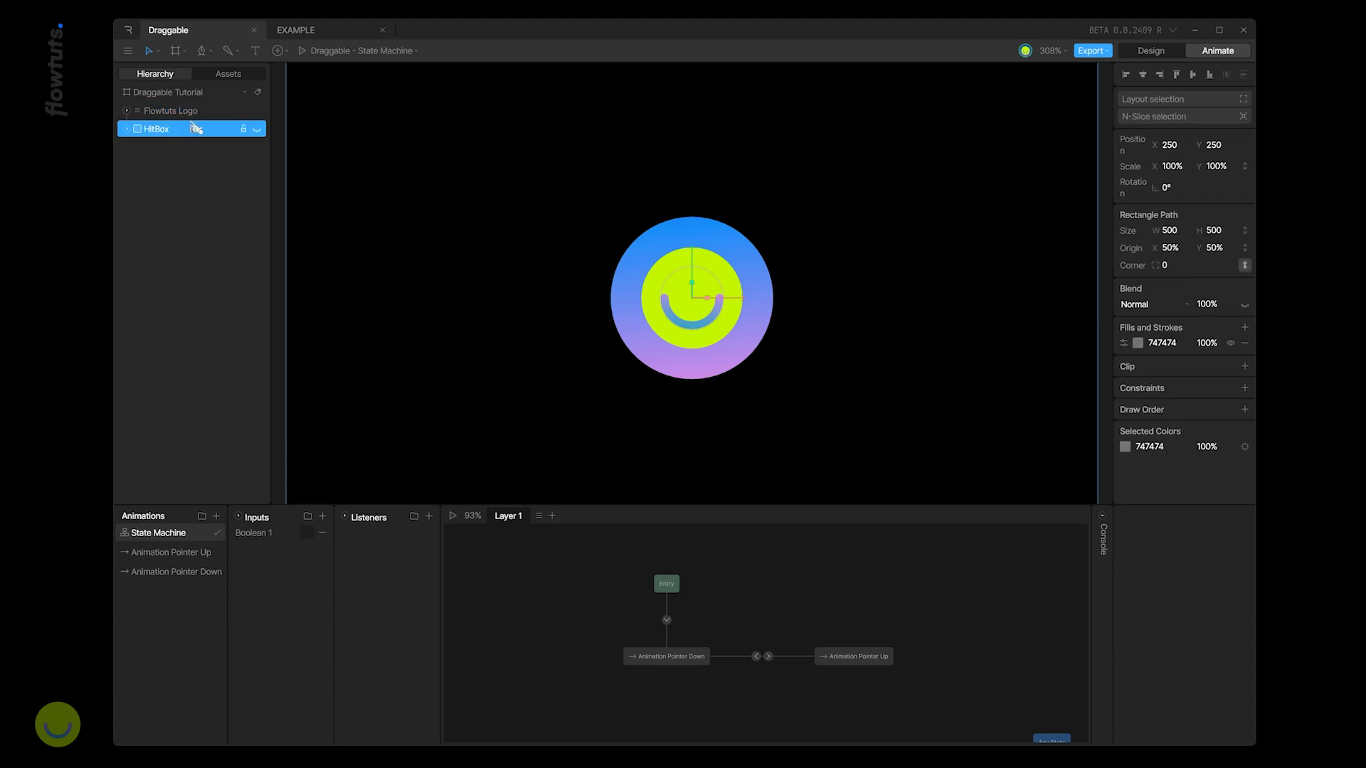
click(171, 110)
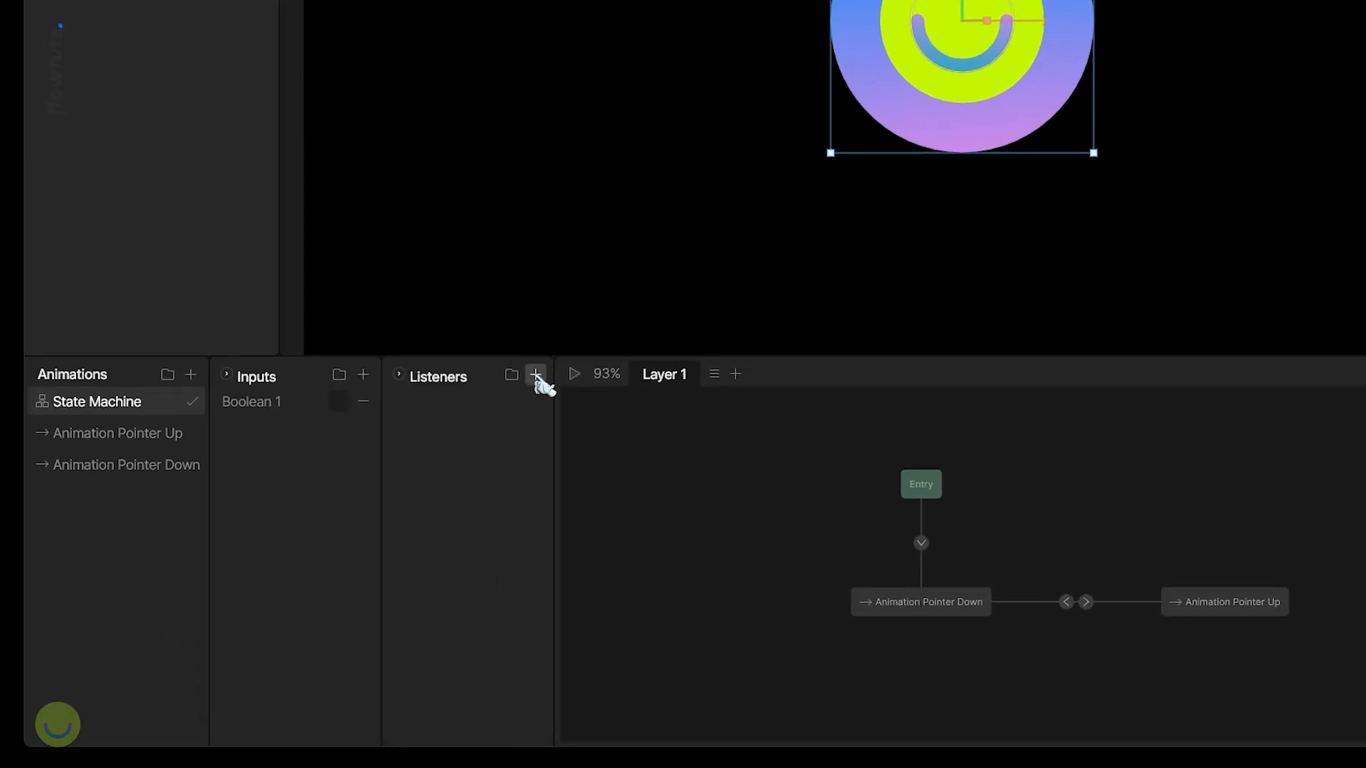
click(429, 516)
click(428, 515)
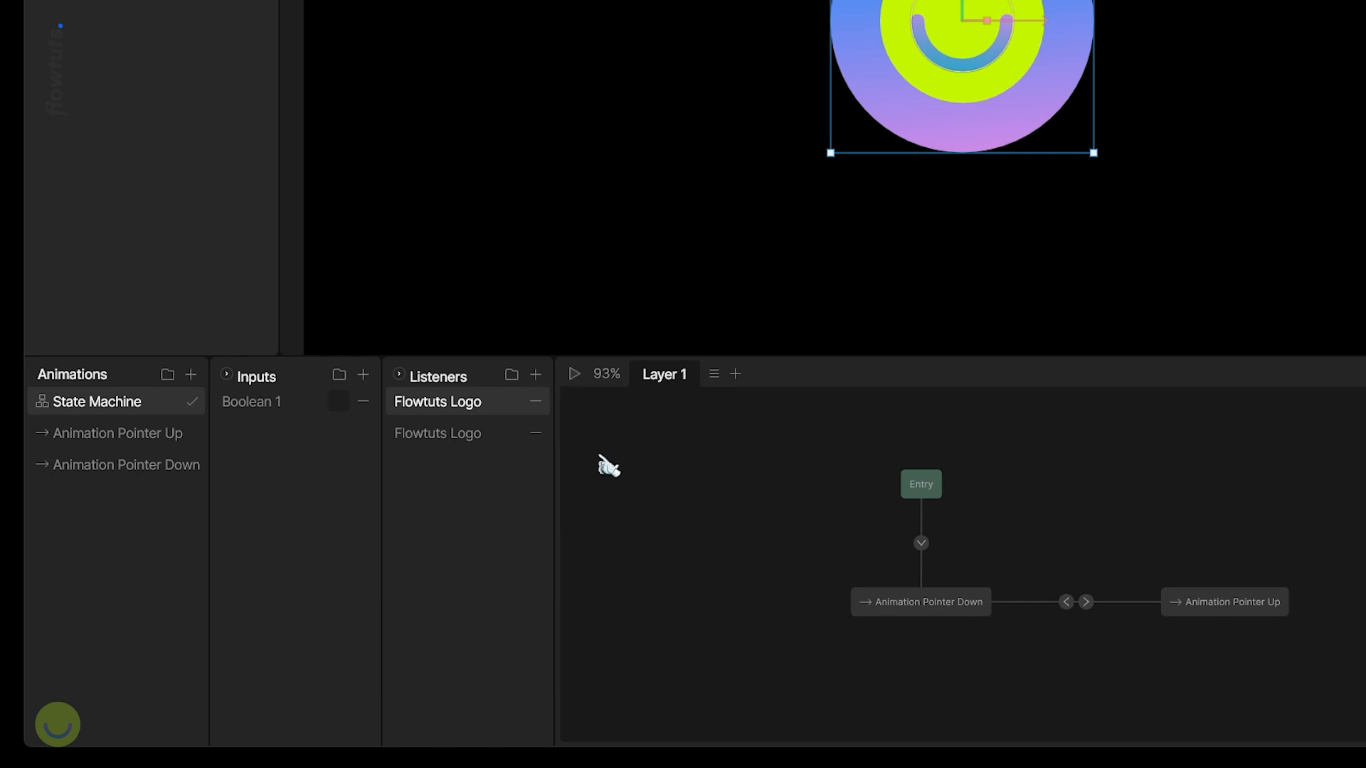
Rename the lower listener "Flowtuts ponter down" and the upper one "Flowtuts pointer up"
double_click(473, 434)
click(484, 434)
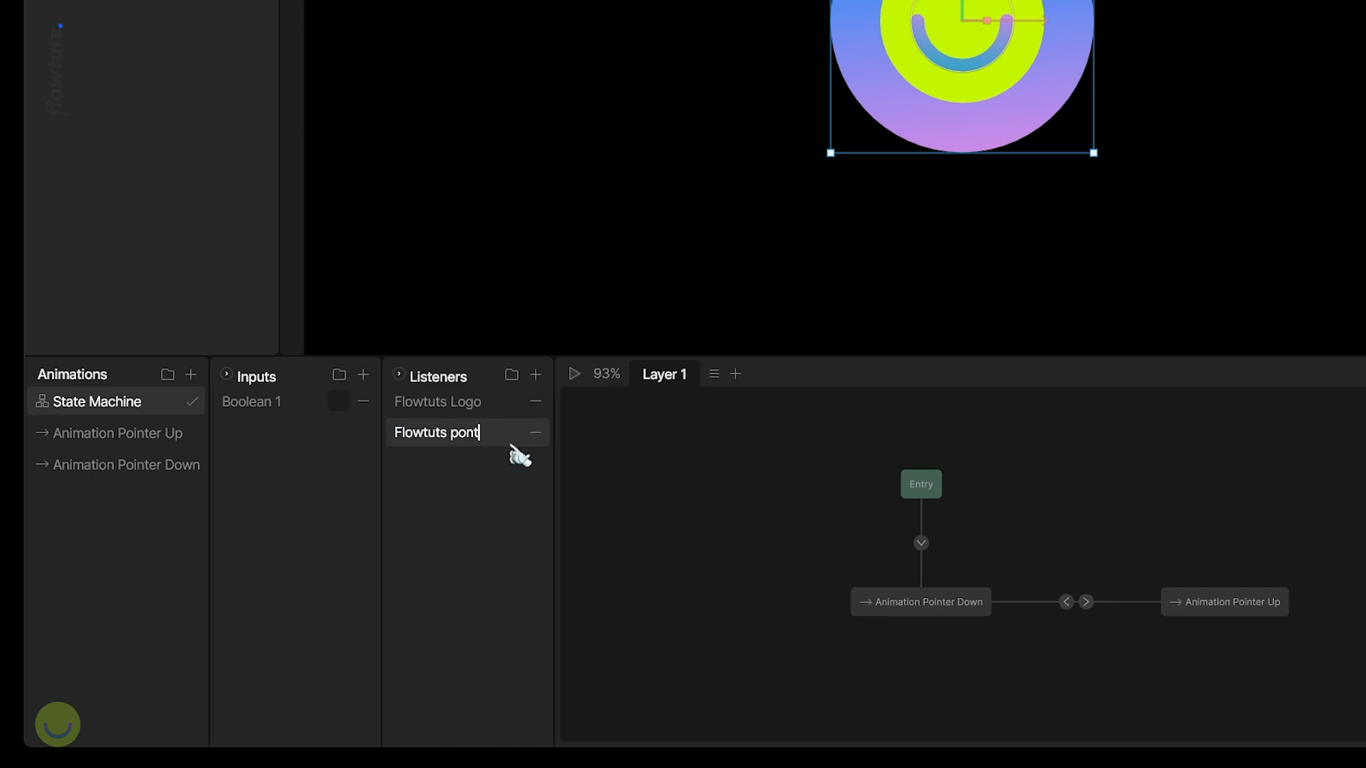
text(ponter down)
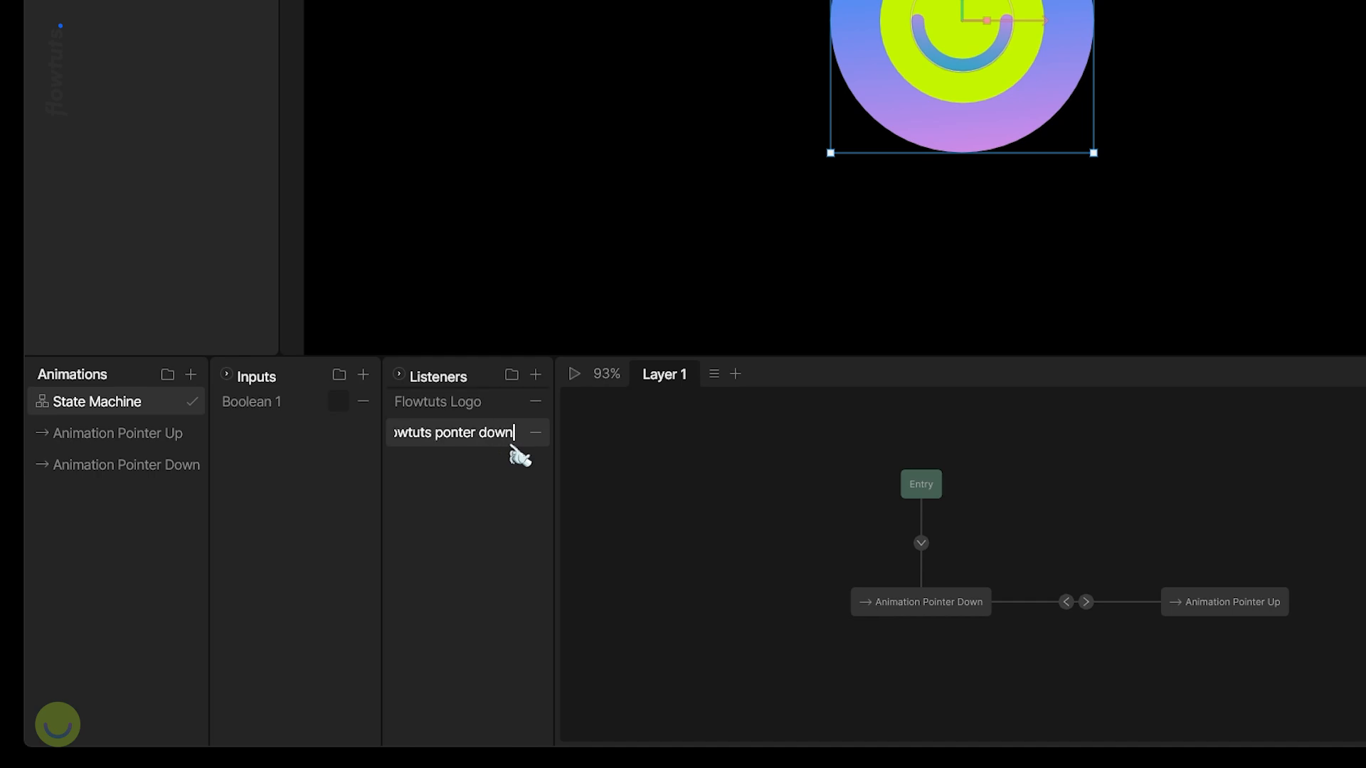
click(466, 402)
double_click(473, 403)
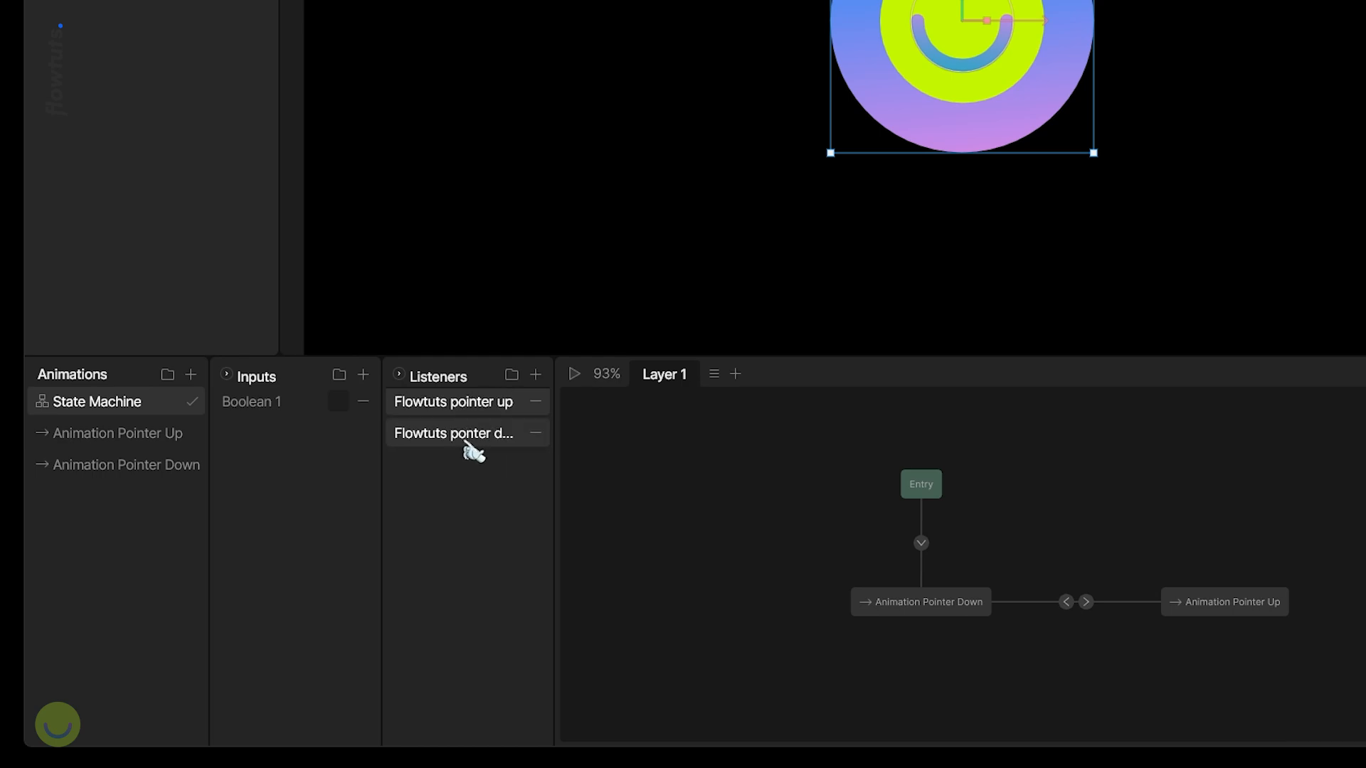
Set the pointer down listener to react to Pointer Down and make it set Boolean 1
click(470, 437)
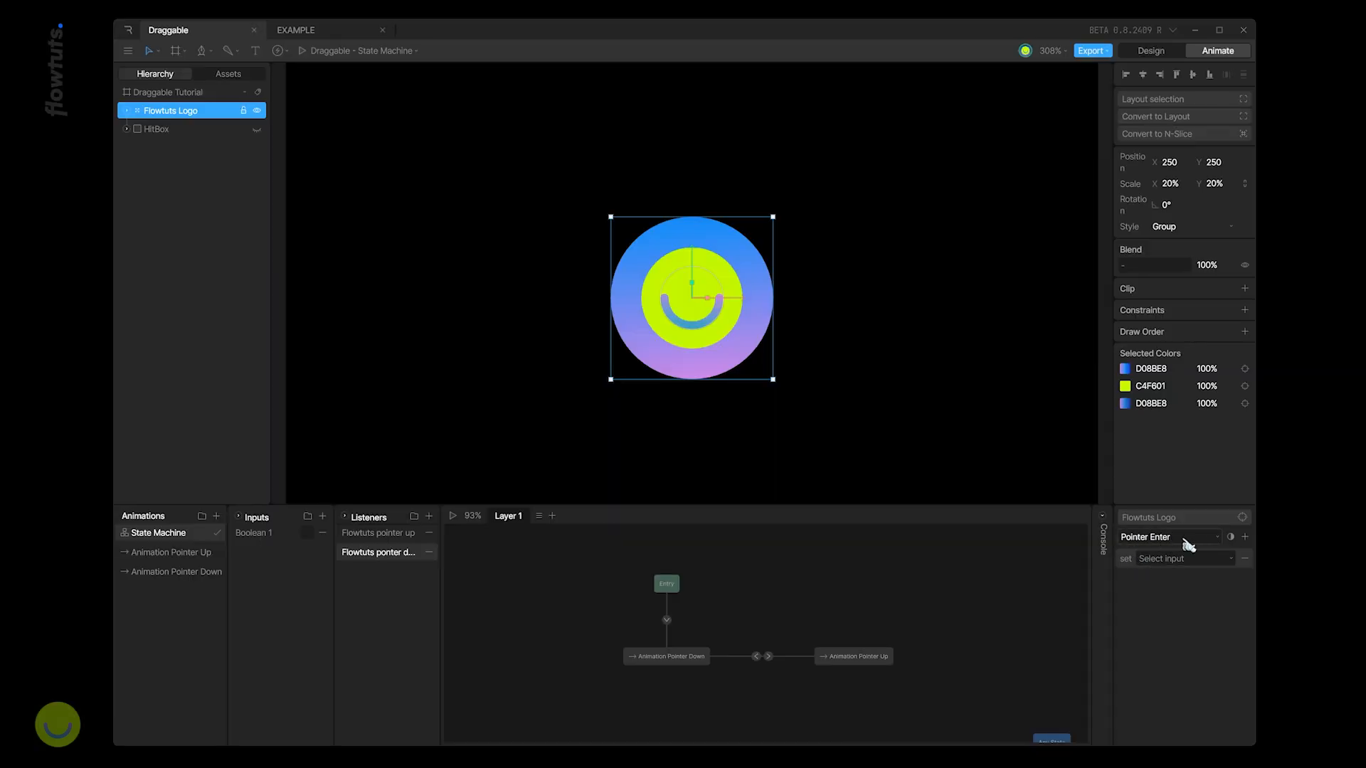
click(1188, 544)
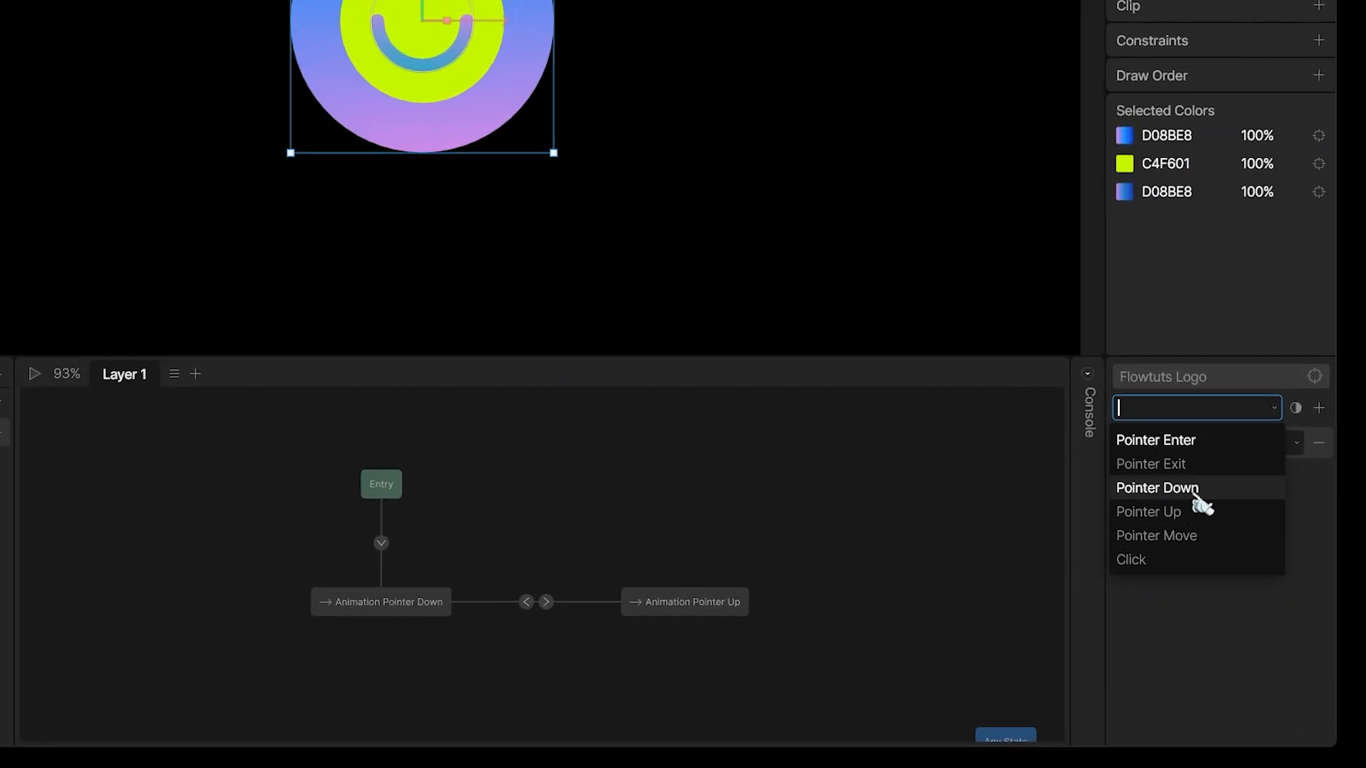
click(1166, 589)
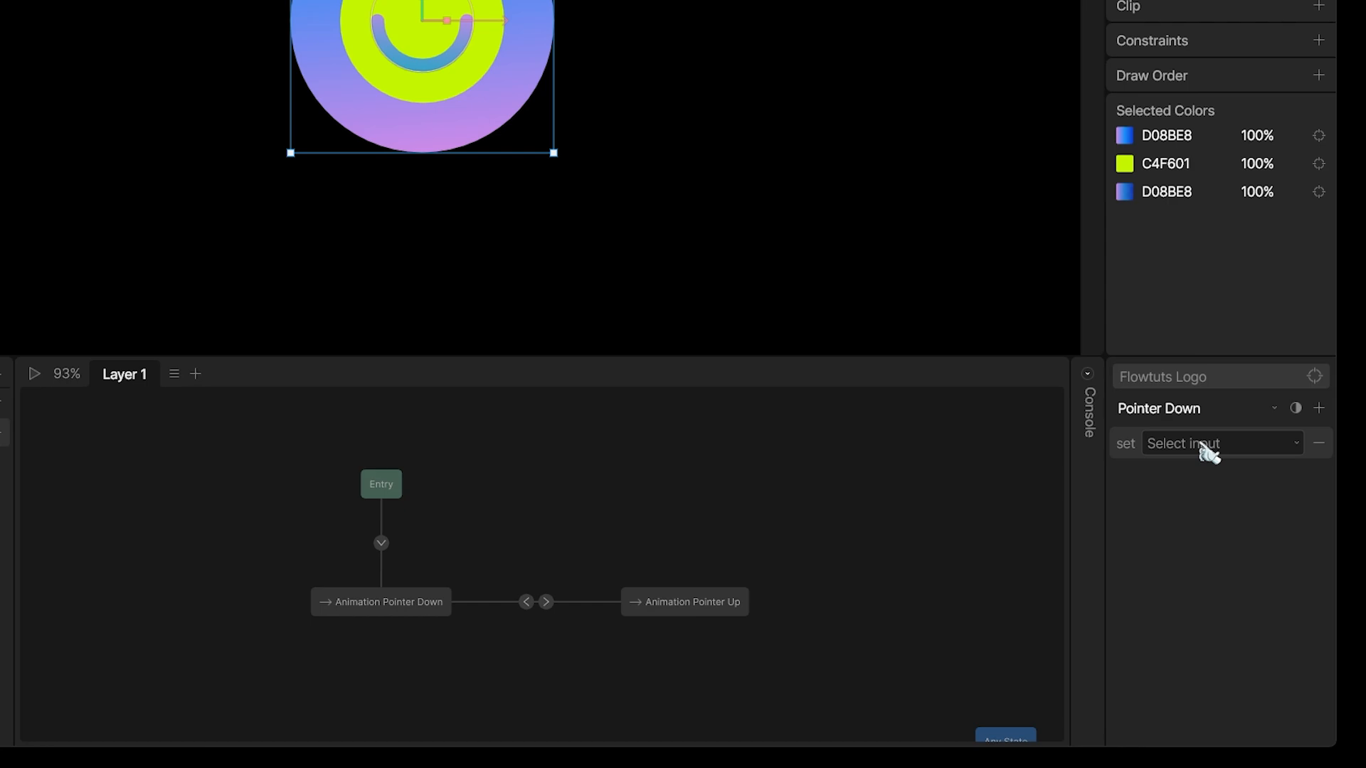
click(1248, 449)
click(1245, 491)
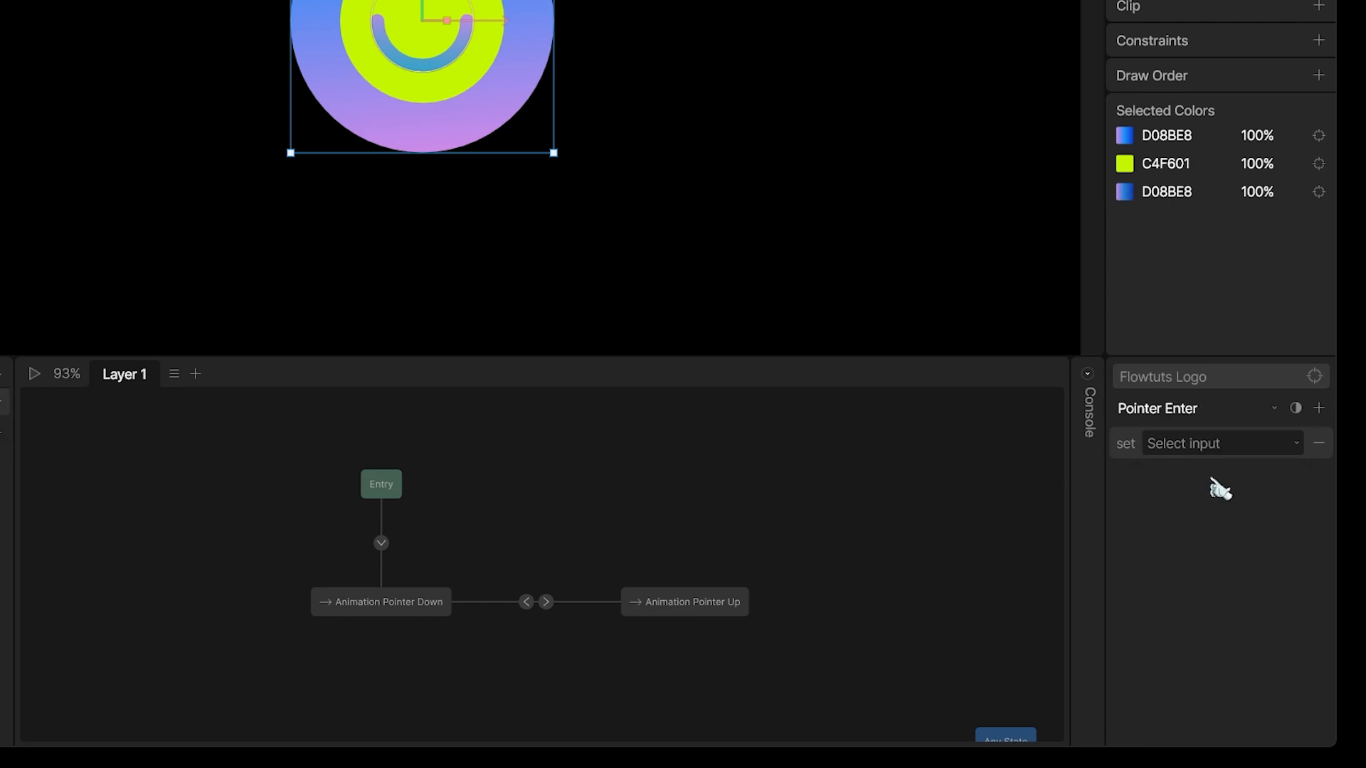
Set the pointer up listener to react to Pointer Up and make it set Boolean 1 to true
click(1218, 412)
click(1189, 519)
click(1209, 444)
click(1231, 497)
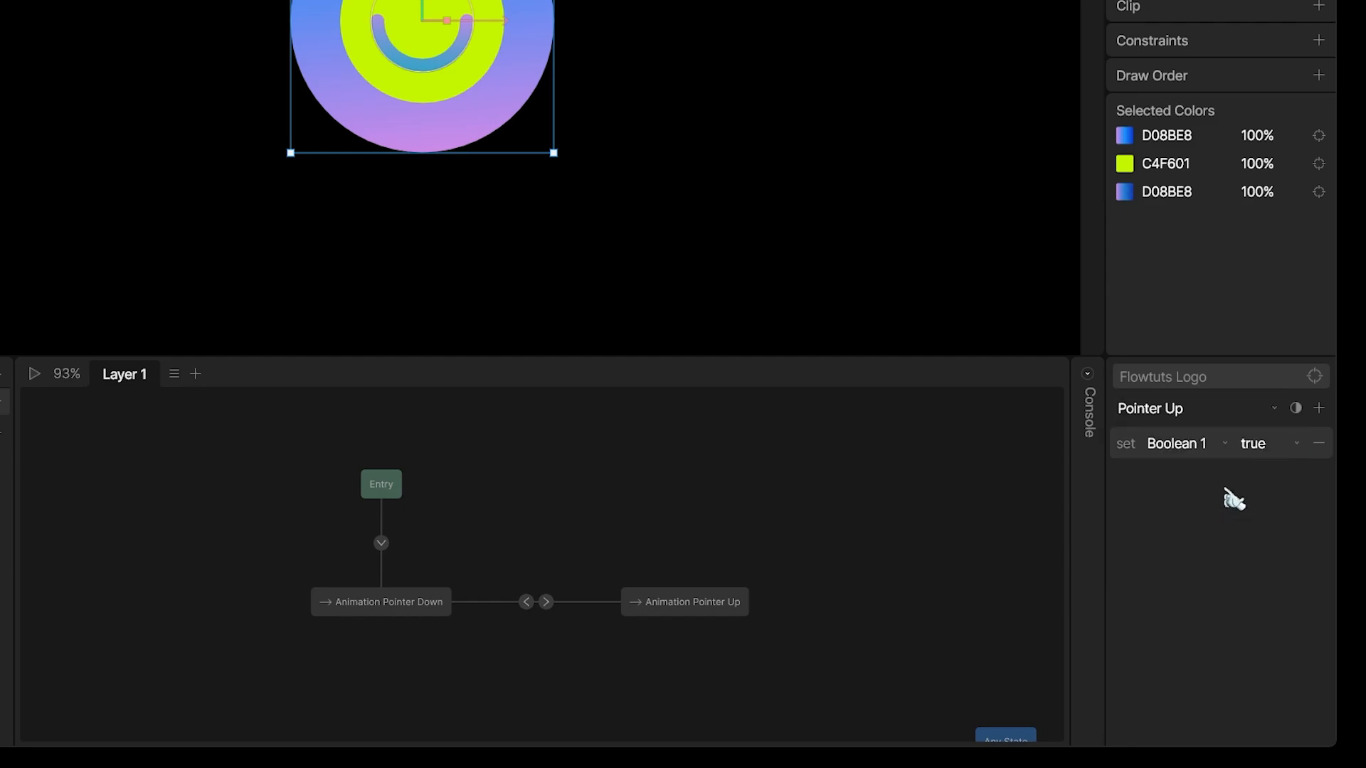
click(1267, 445)
click(1265, 444)
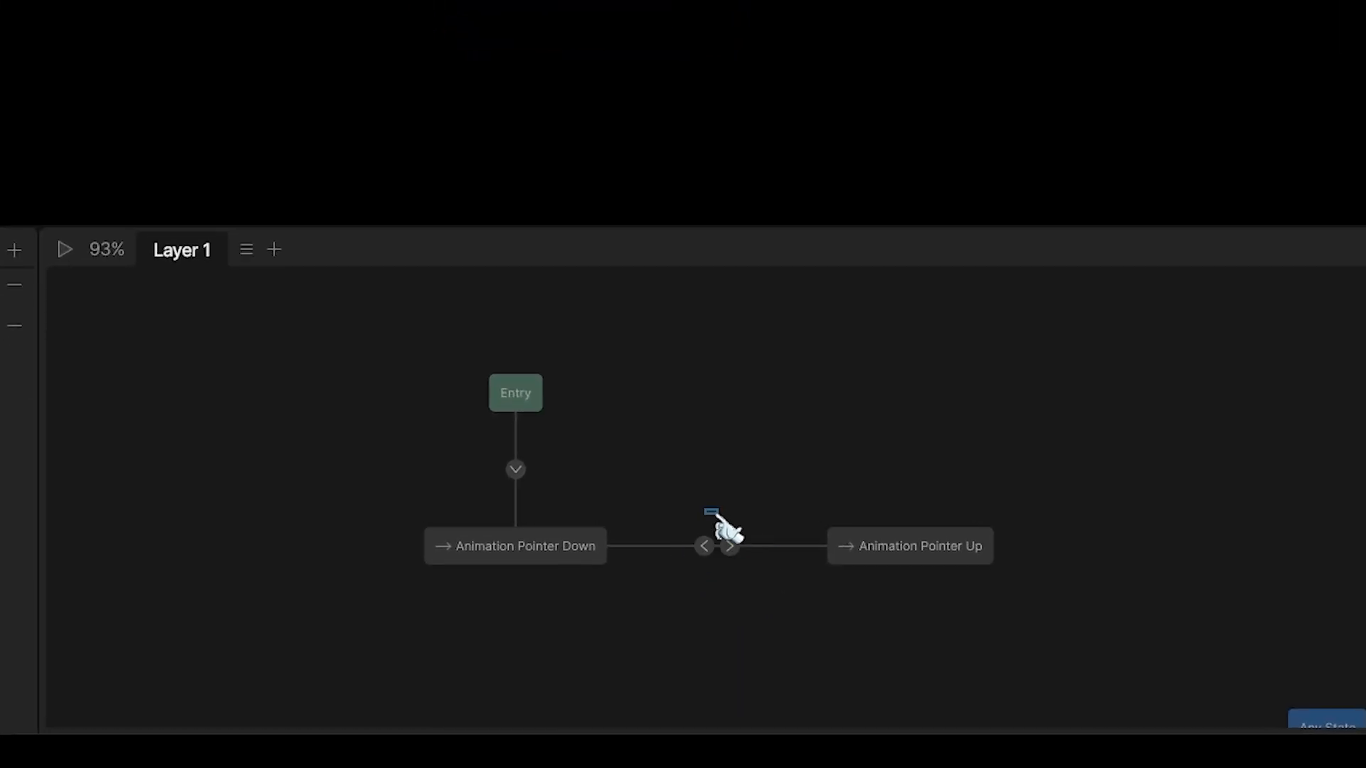
Add the condition Boolean 1 true to the transition from Animation Pointer Down to Animation Pointer Up
click(731, 547)
click(1298, 442)
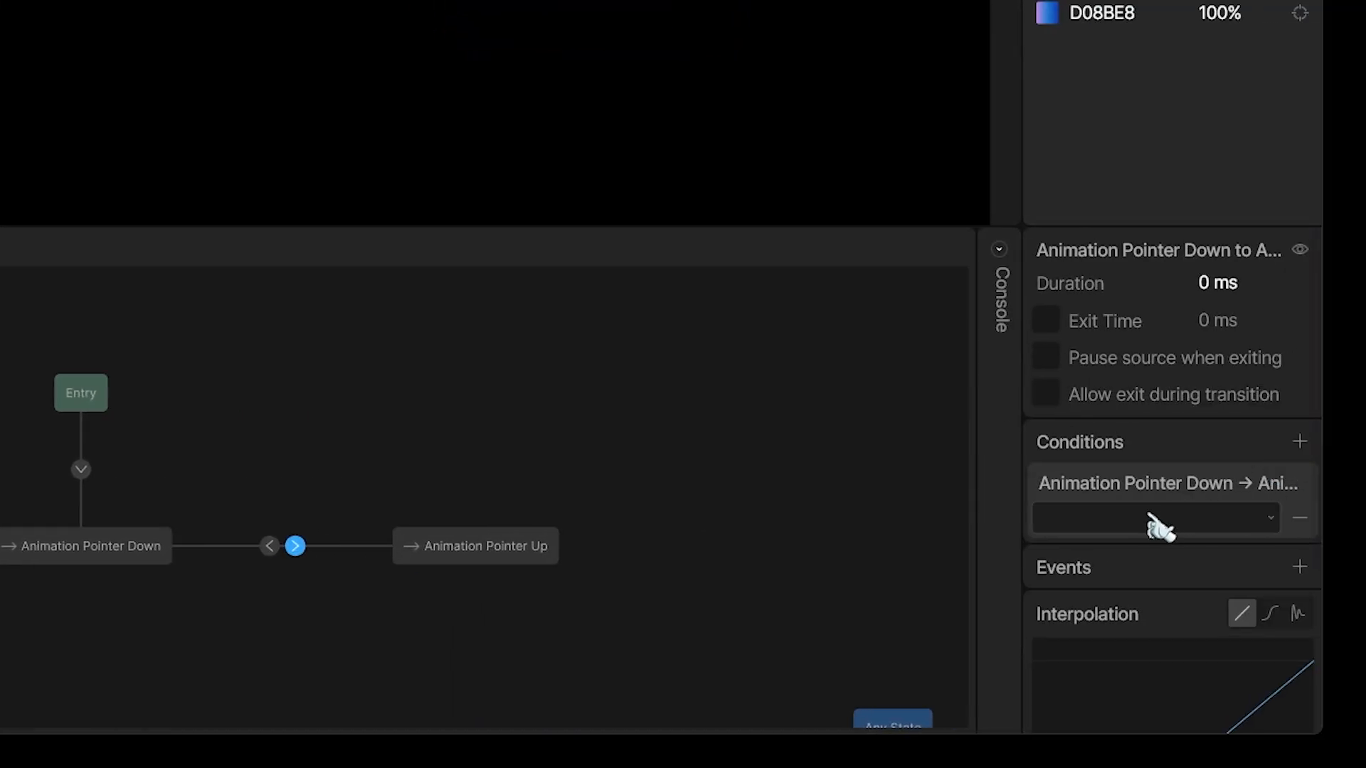
click(1126, 519)
click(1111, 590)
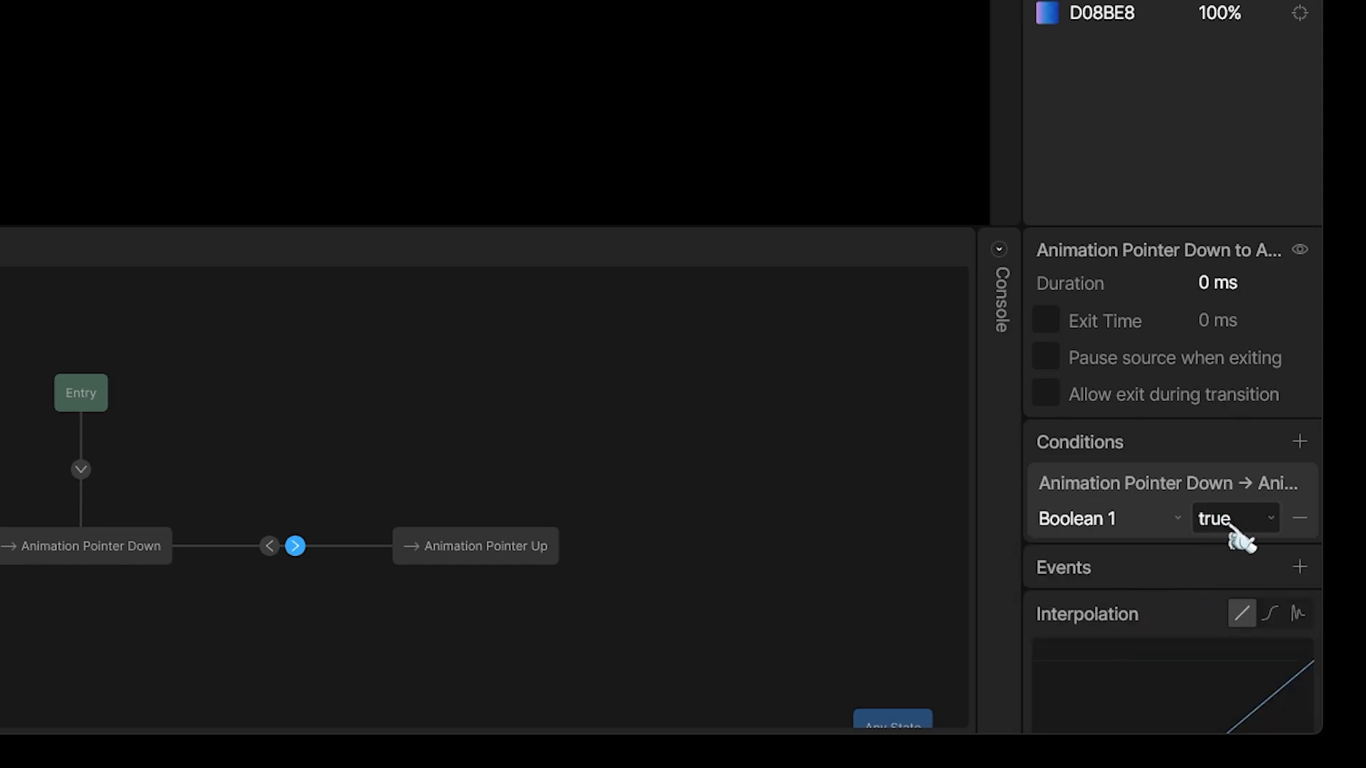
Add the condition Boolean 1 false to the transition from Animation Pointer Up to Animation Pointer Down
click(270, 546)
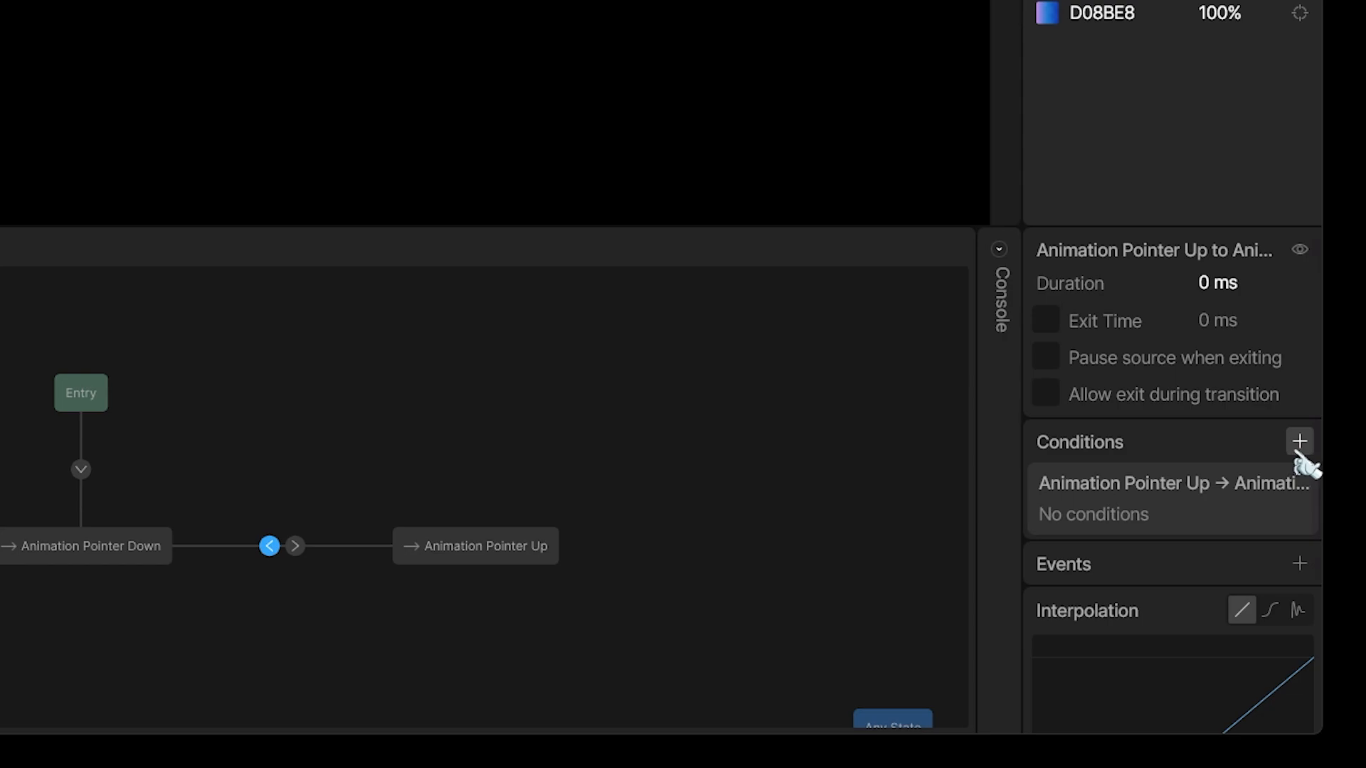
click(1299, 442)
click(1143, 526)
click(1202, 583)
click(1217, 518)
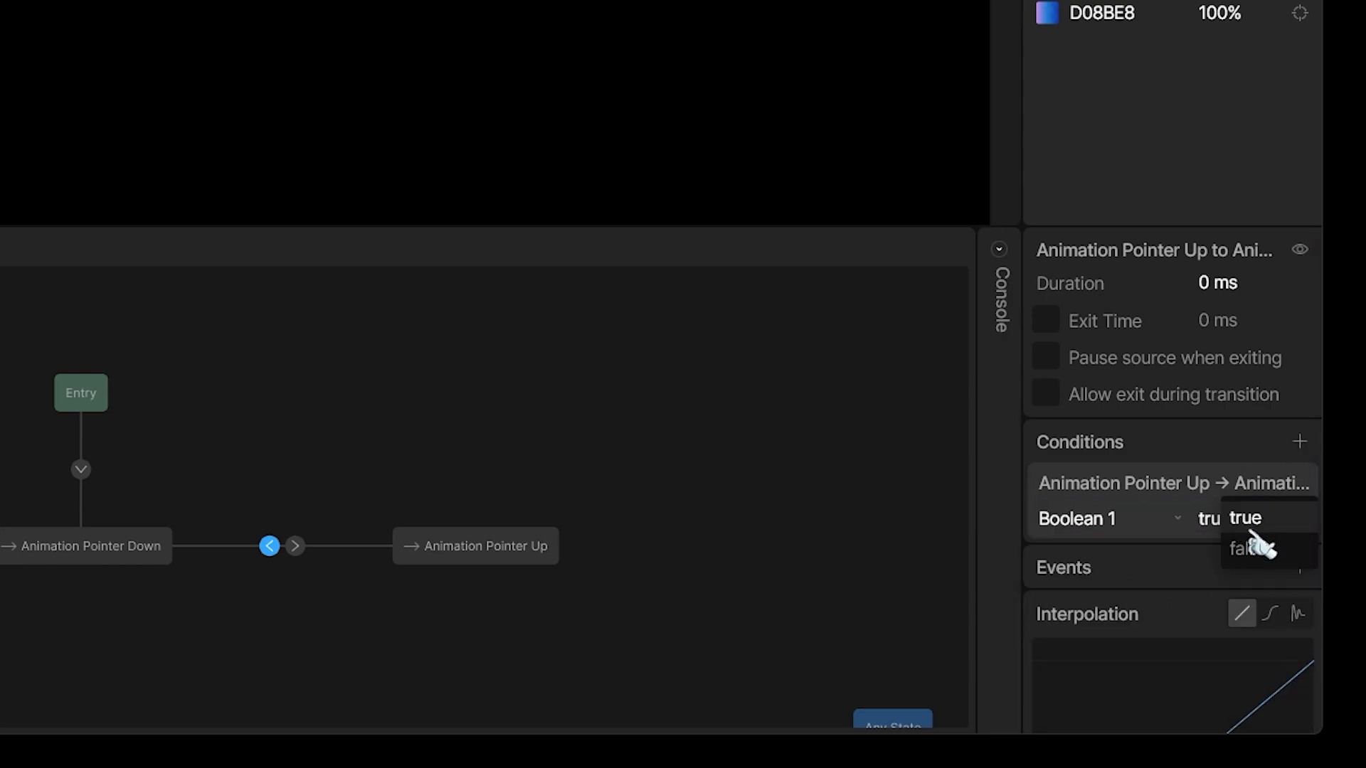
click(1266, 558)
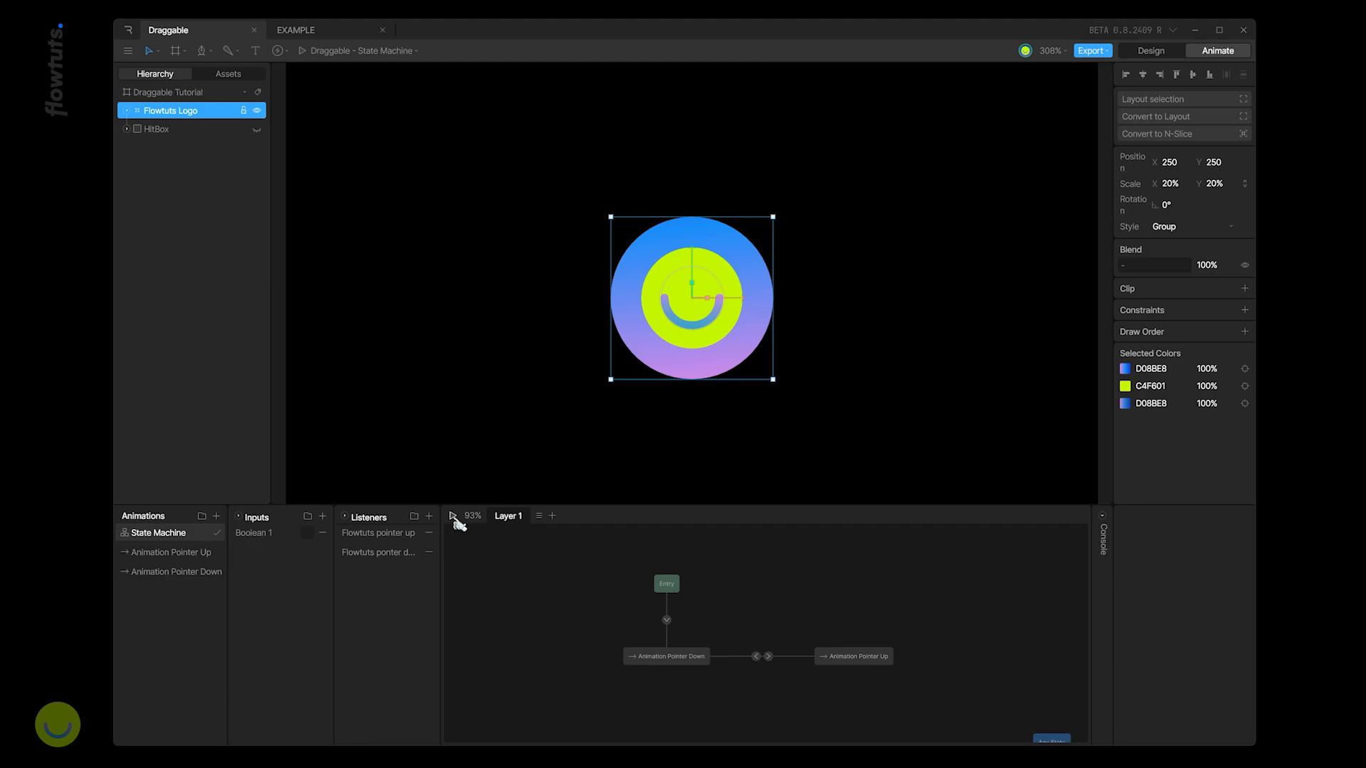
Play the state machine, test the pointer-down and pointer-up animations on the logo repeatedly, and stop playback
click(452, 516)
click(685, 349)
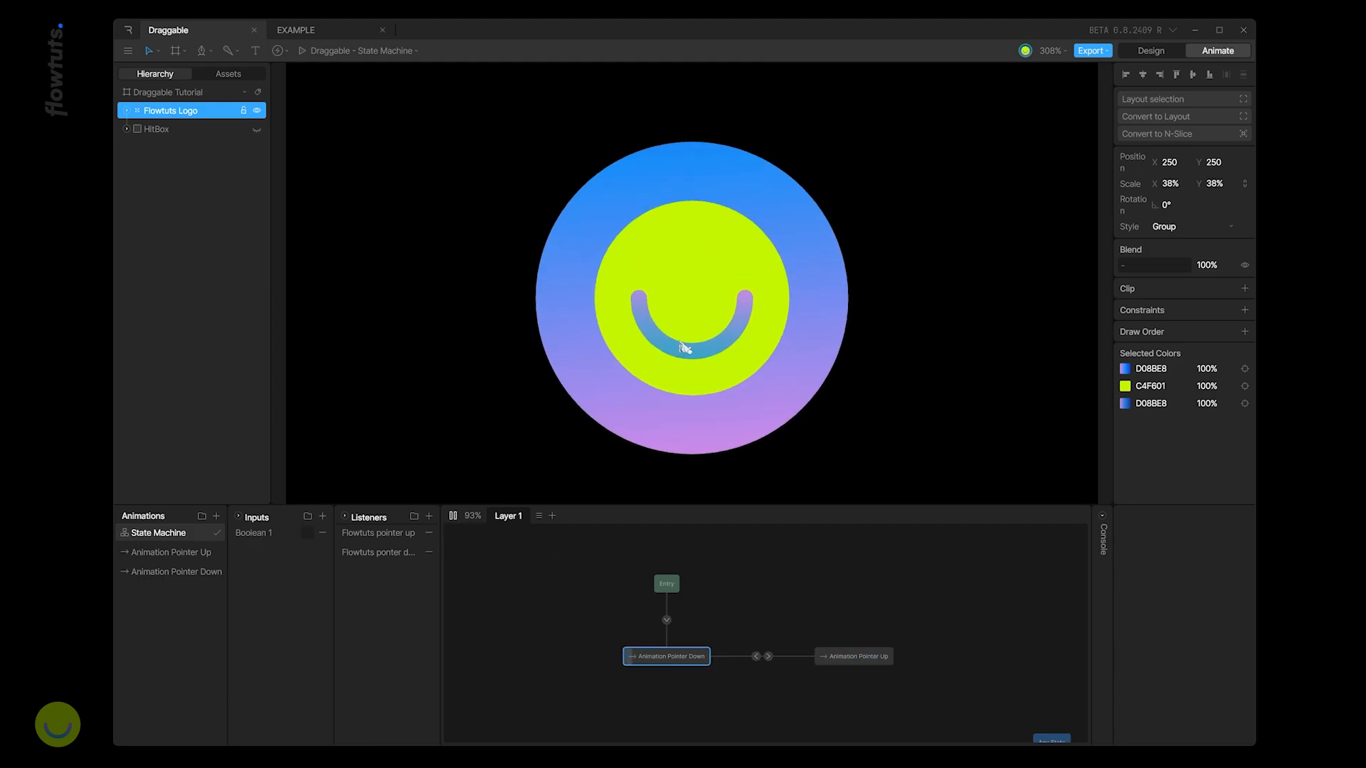
click(686, 354)
click(685, 369)
click(684, 374)
click(685, 374)
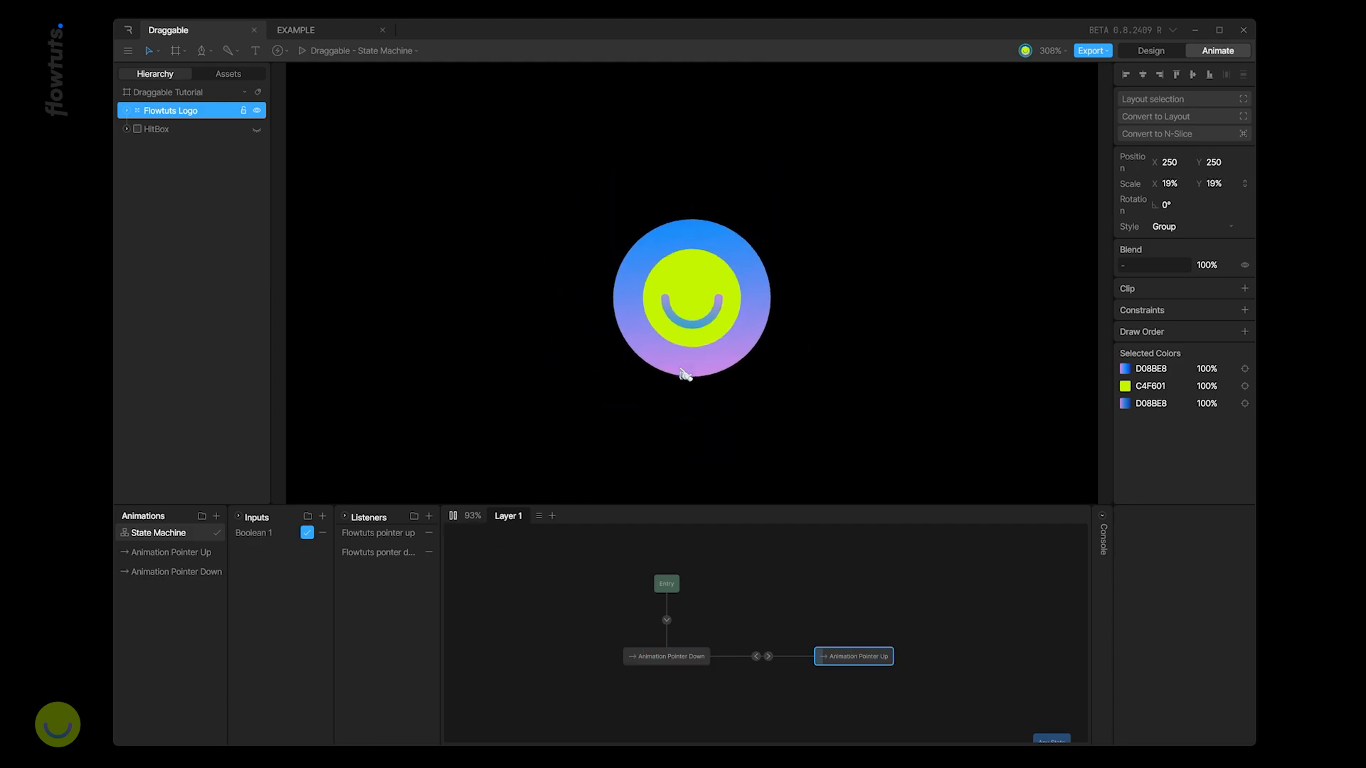
click(684, 376)
click(683, 388)
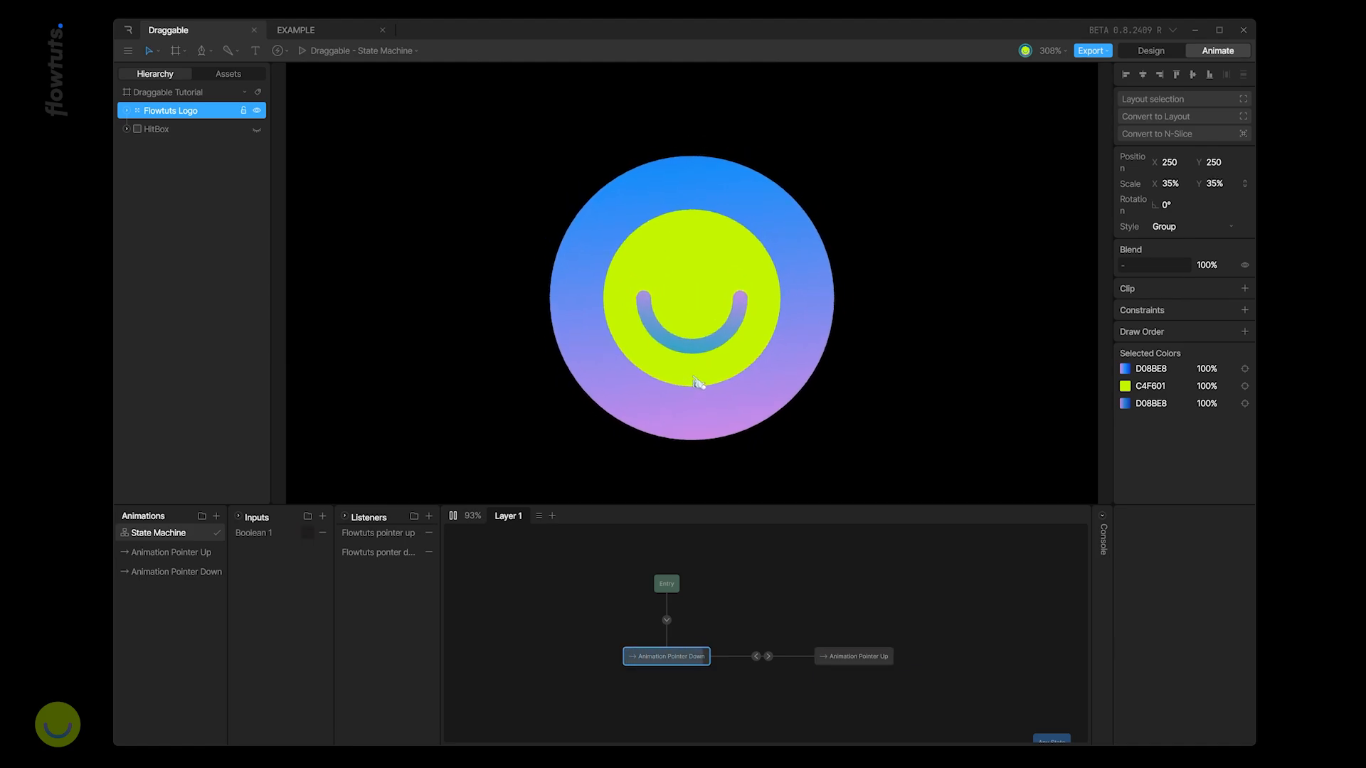
click(693, 377)
click(453, 516)
click(453, 517)
click(453, 517)
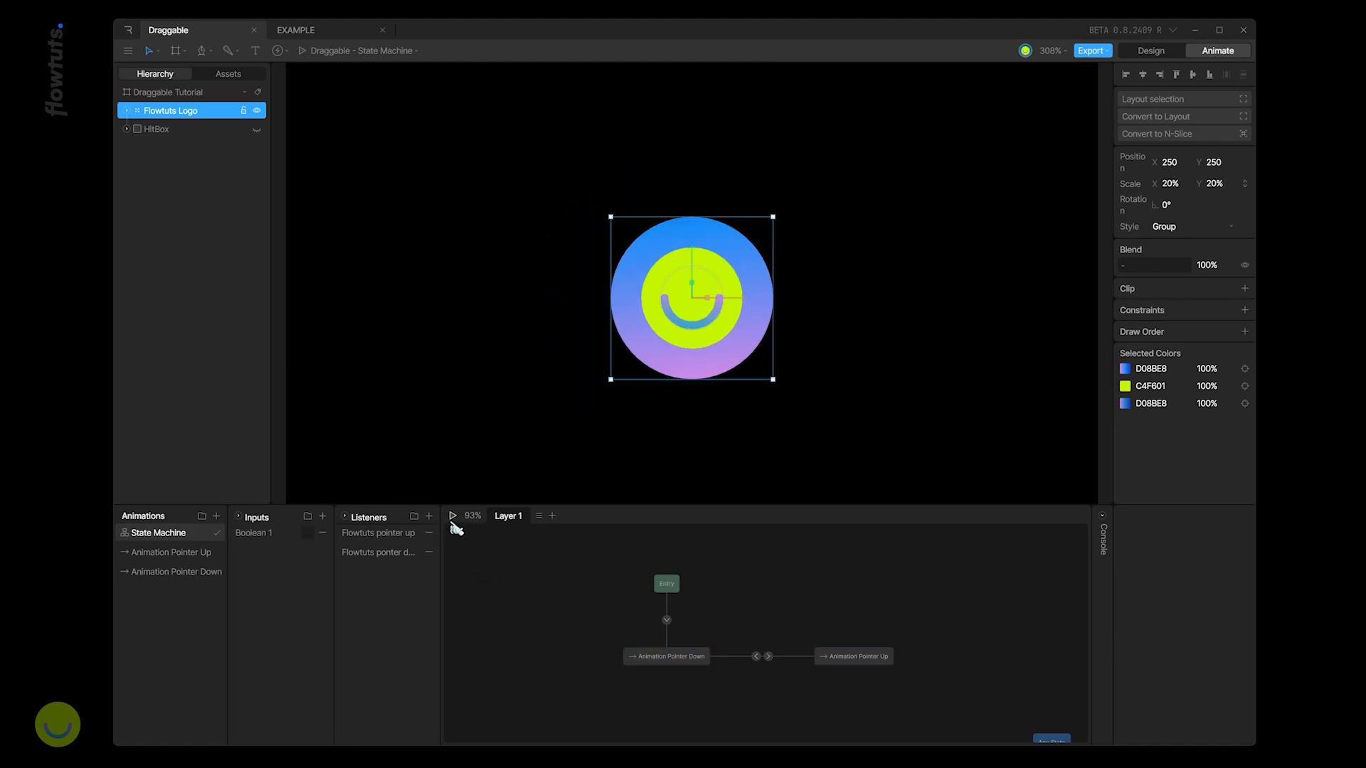
Duplicate the Animation Pointer Up timeline and rename the copy "Animation Static"
click(181, 554)
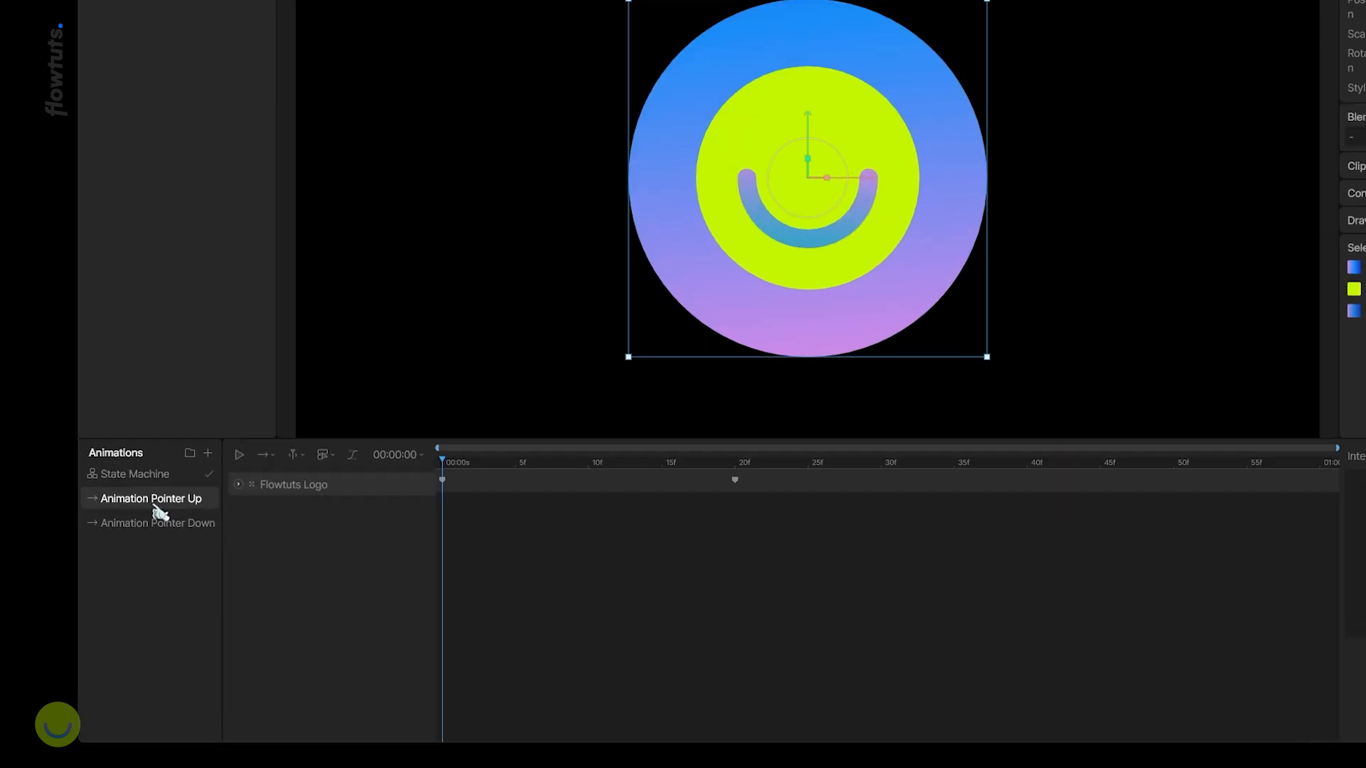
right_click(172, 553)
click(207, 593)
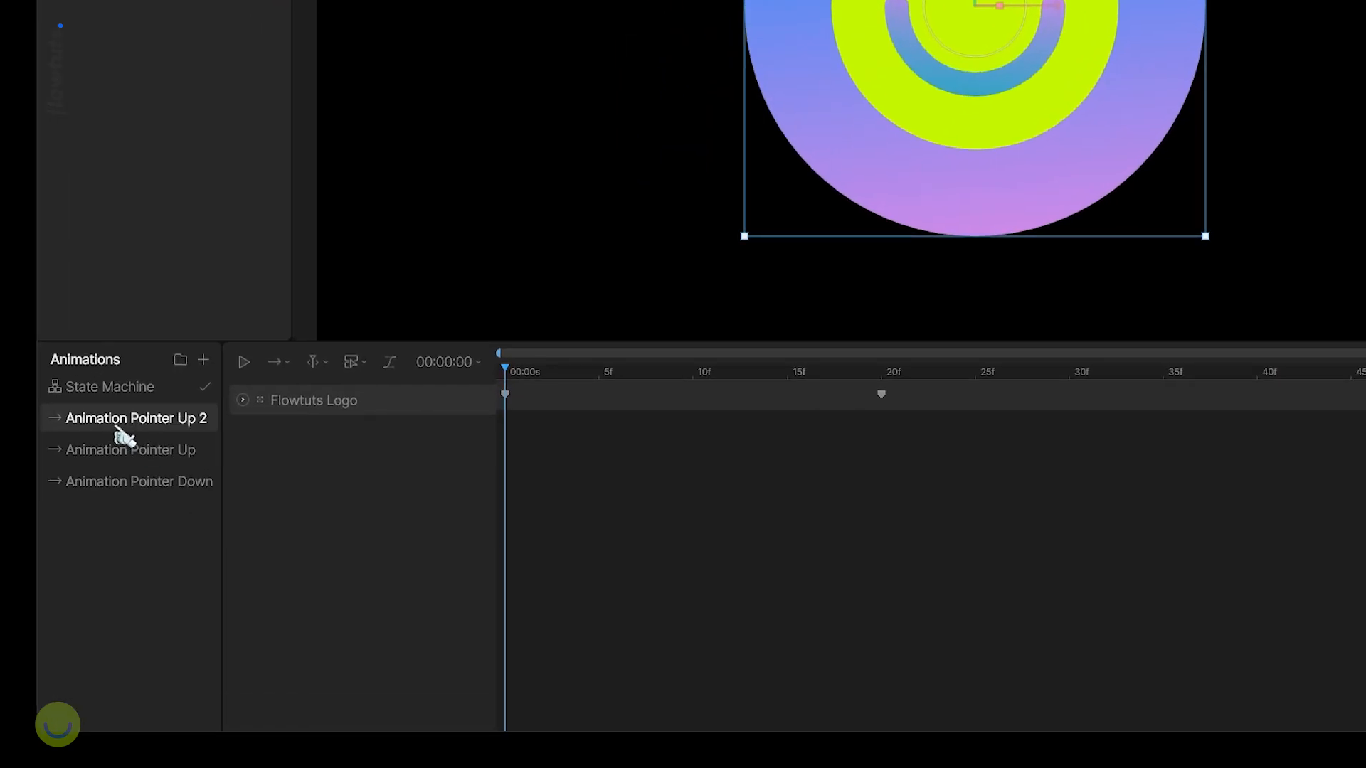
double_click(117, 426)
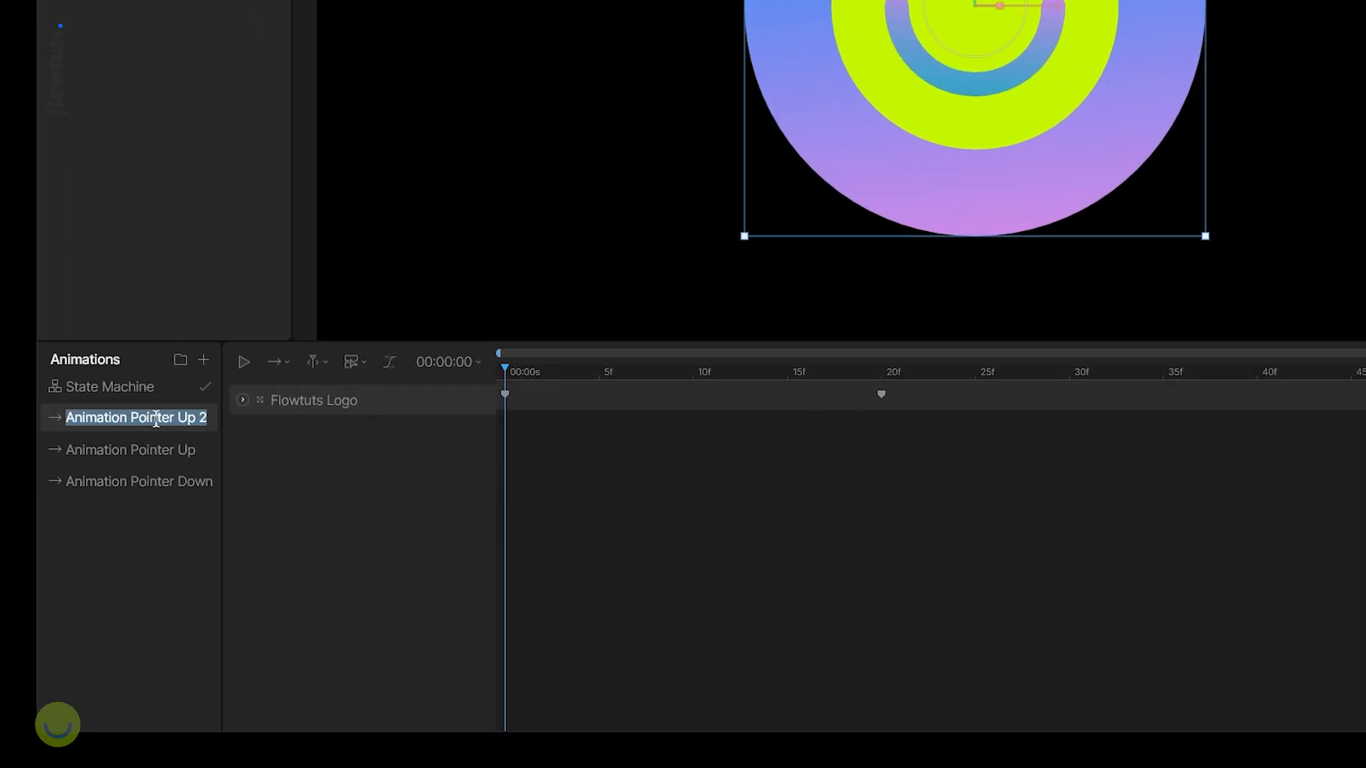
click(146, 417)
drag(132, 417, 291, 432)
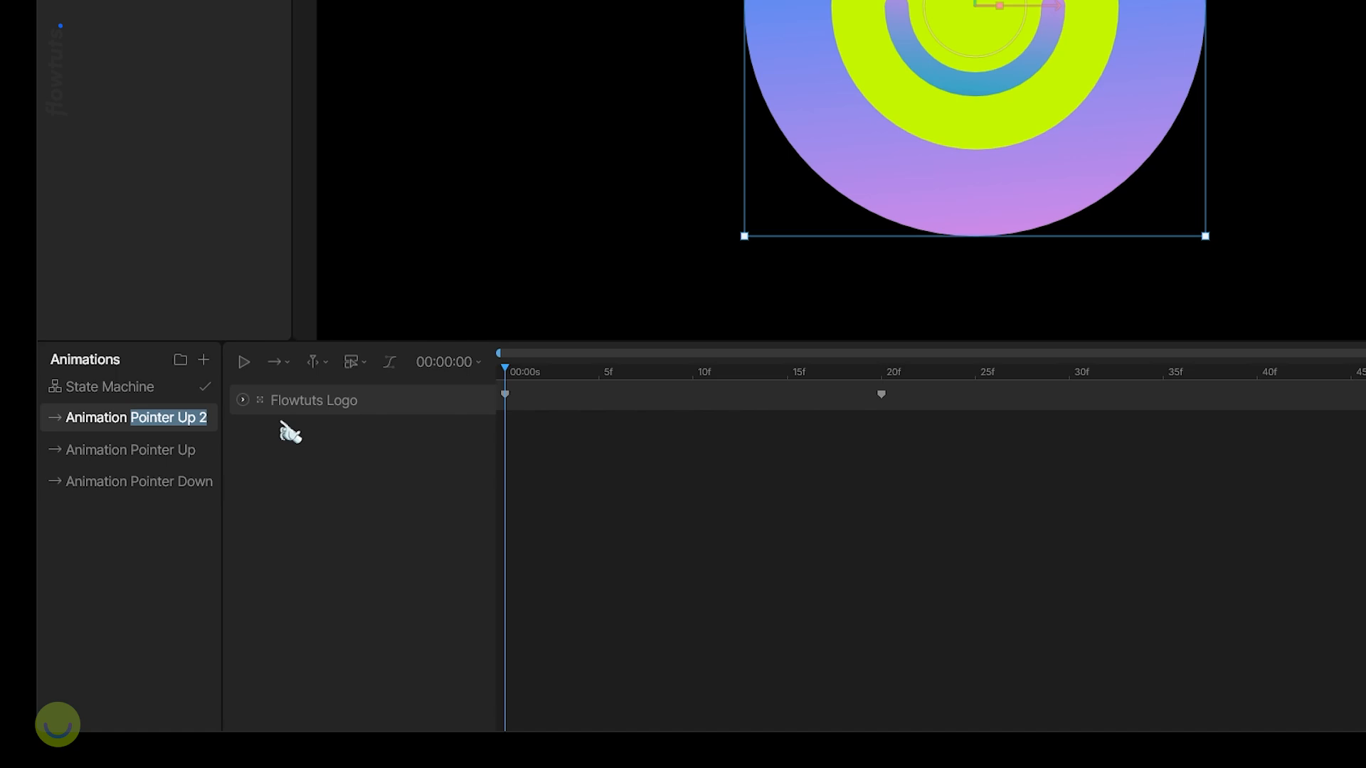
text(Static)
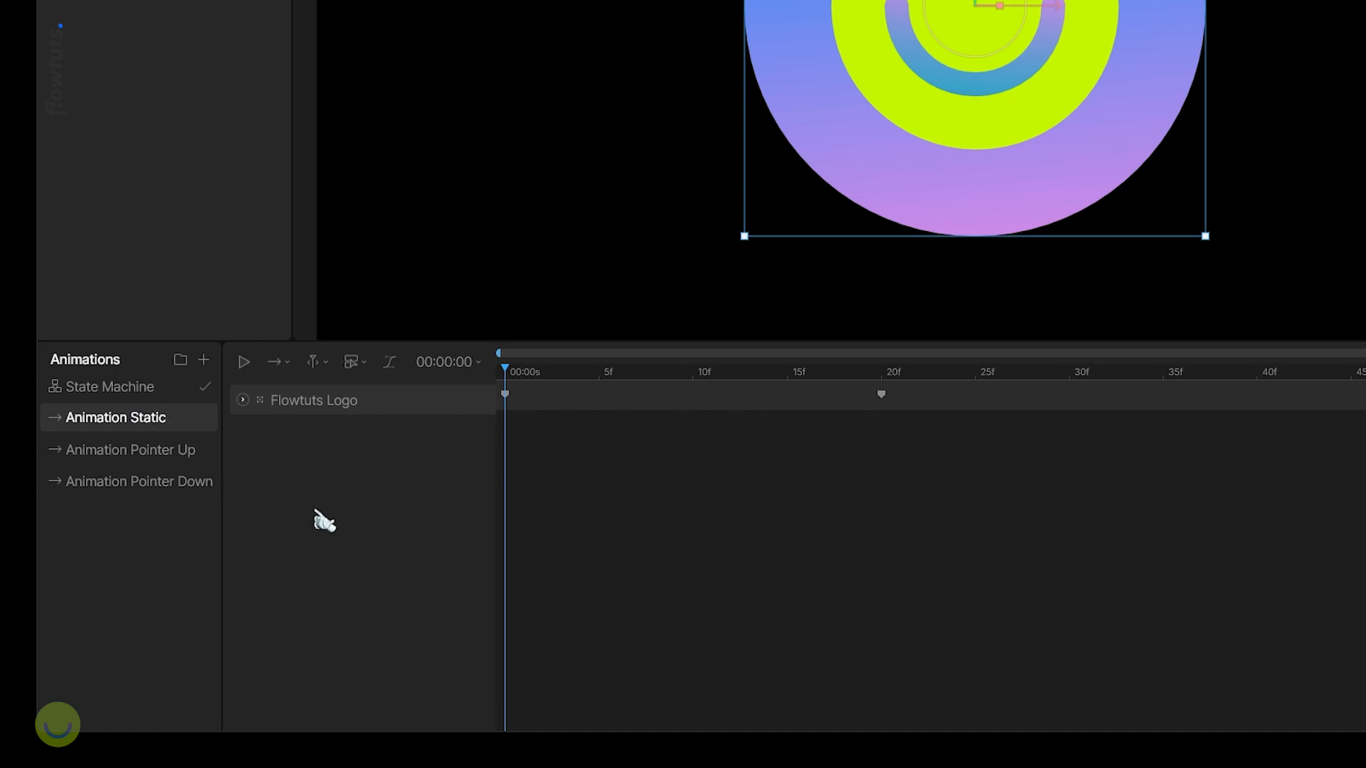
key(Return)
Reduce the Animation Static timeline to a single 20% scale key near its end, removing the keys at frames 0 and 20
drag(909, 388, 490, 448)
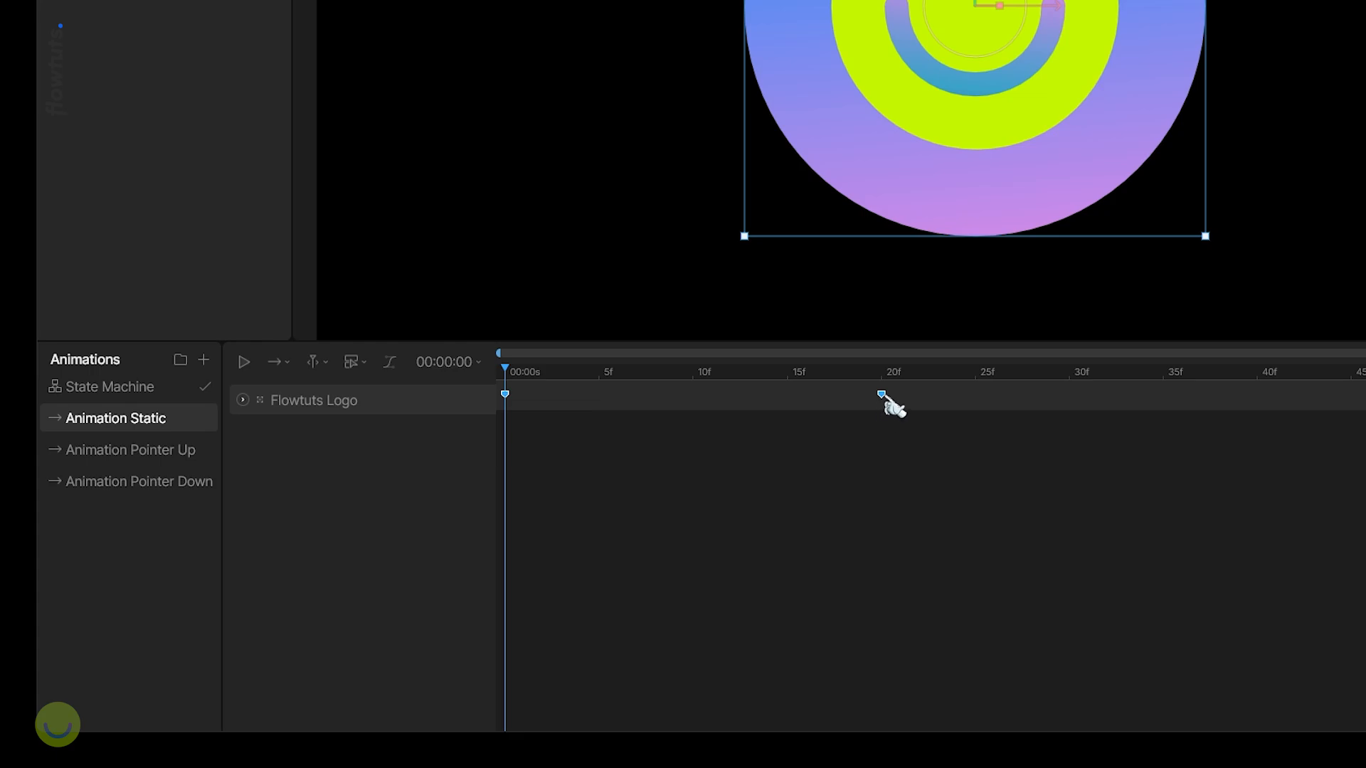
click(707, 409)
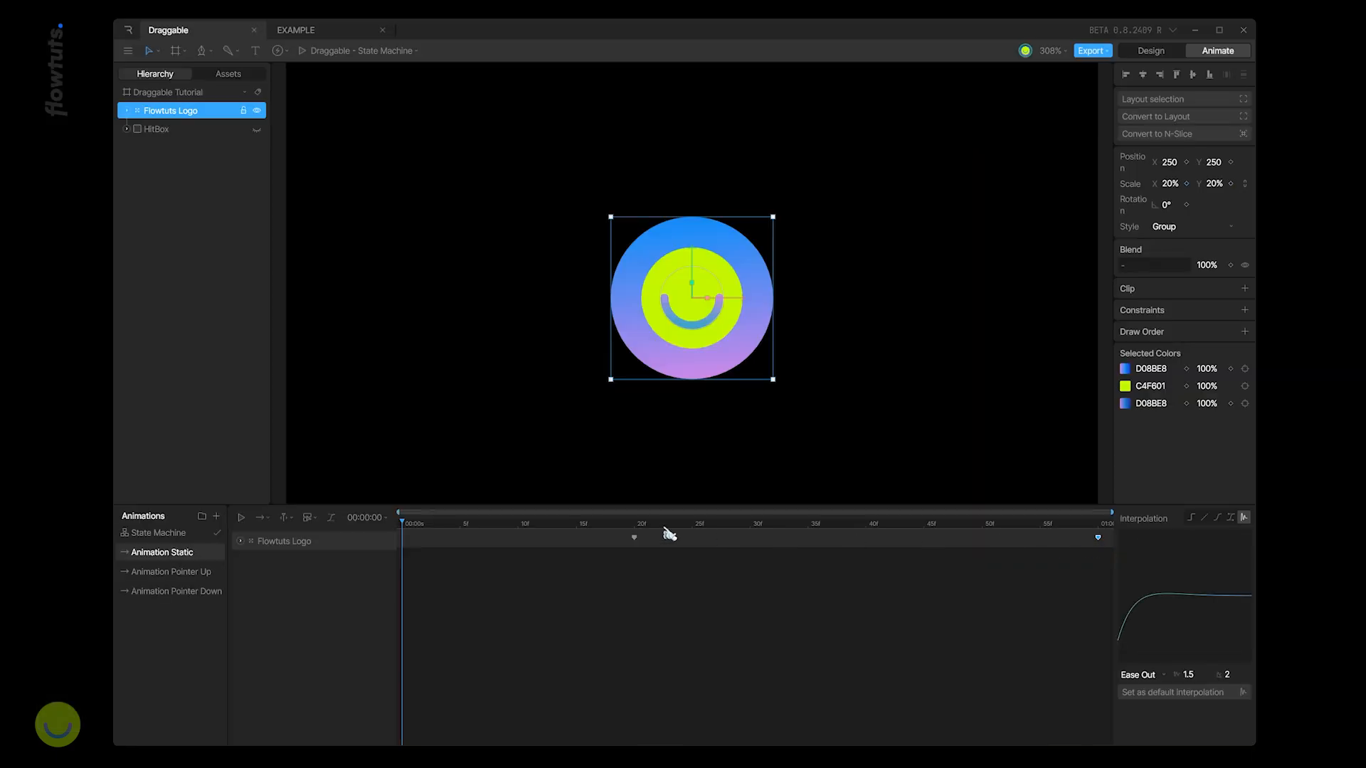
drag(699, 547, 1106, 572)
Enable the work area on the Animation Static timeline and shorten it to about the first frame
click(263, 517)
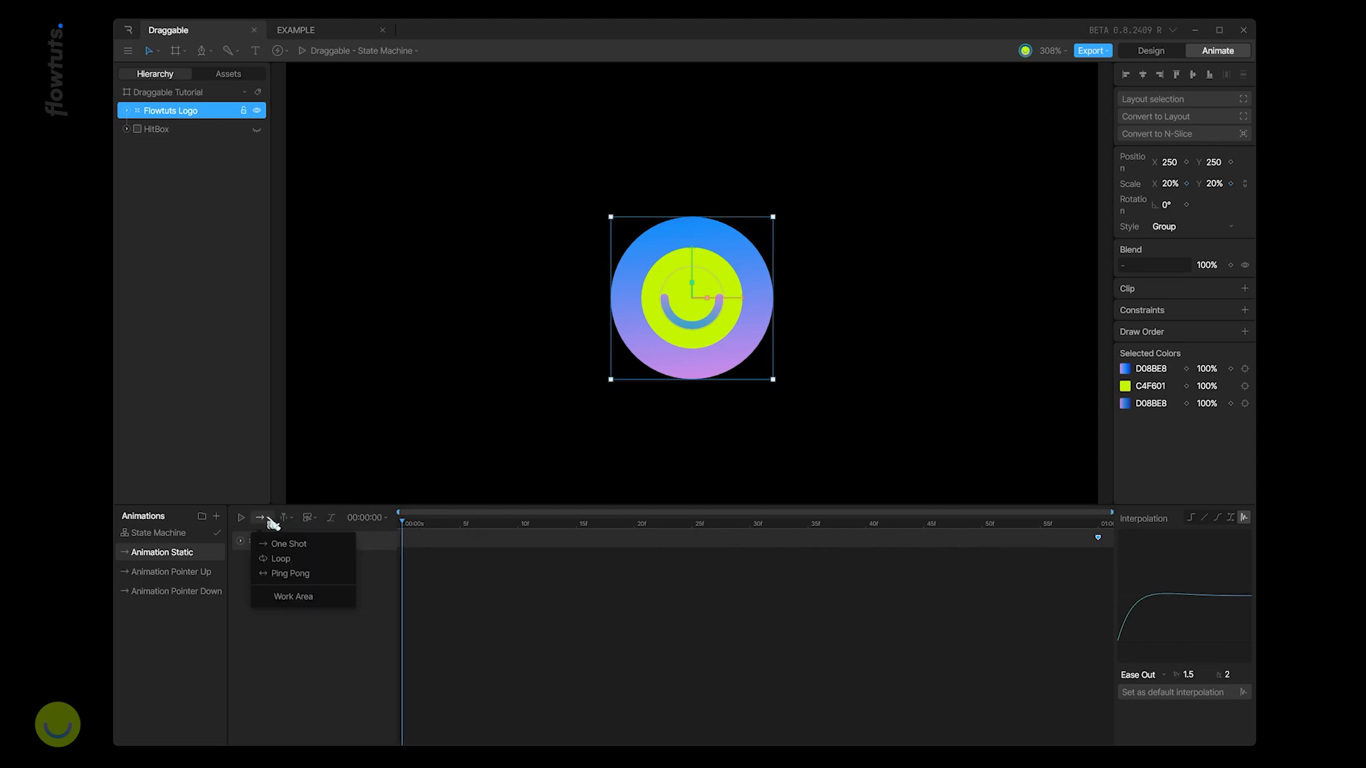
click(293, 597)
drag(1096, 527, 363, 544)
click(189, 639)
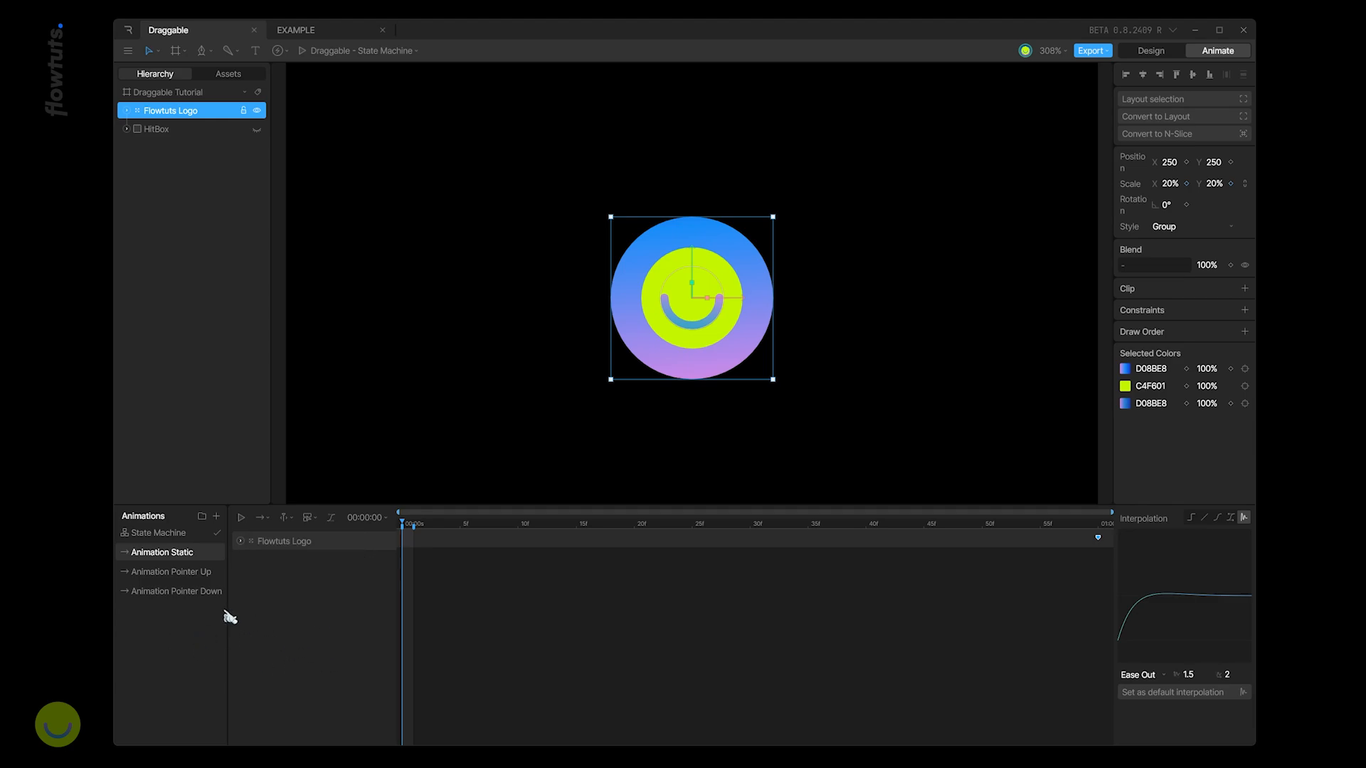
In the state machine, delete the Entry to Animation Pointer Down transition, and connect Entry through a new Animation Static state to Animation Pointer Down
click(158, 533)
drag(696, 610, 608, 633)
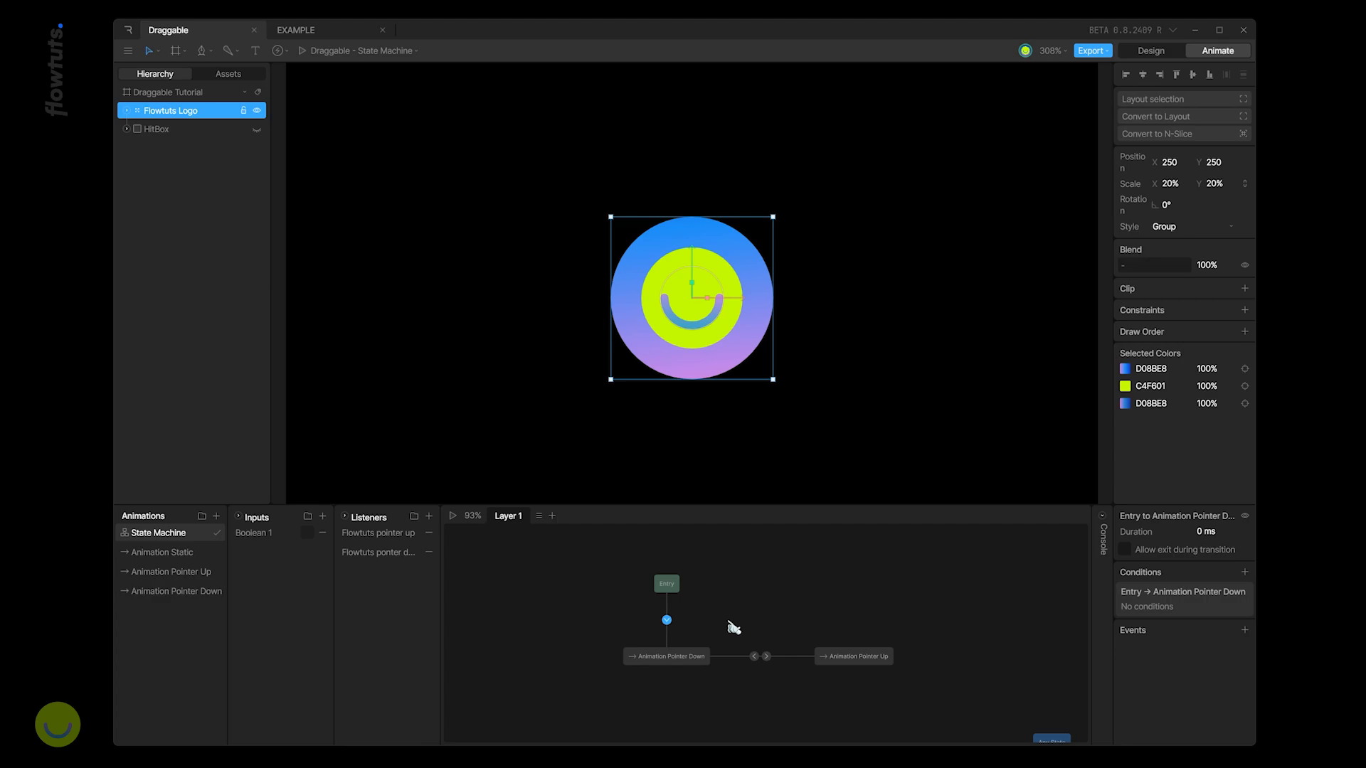
key(Delete)
drag(957, 635, 750, 659)
click(679, 683)
mouse_move(206, 549)
mouse_down()
mouse_move(189, 560)
mouse_move(706, 664)
mouse_up()
click(663, 657)
Add the condition Boolean 1 true to the Animation Static to Animation Pointer Down transition and move Entry directly above Animation Static
click(689, 657)
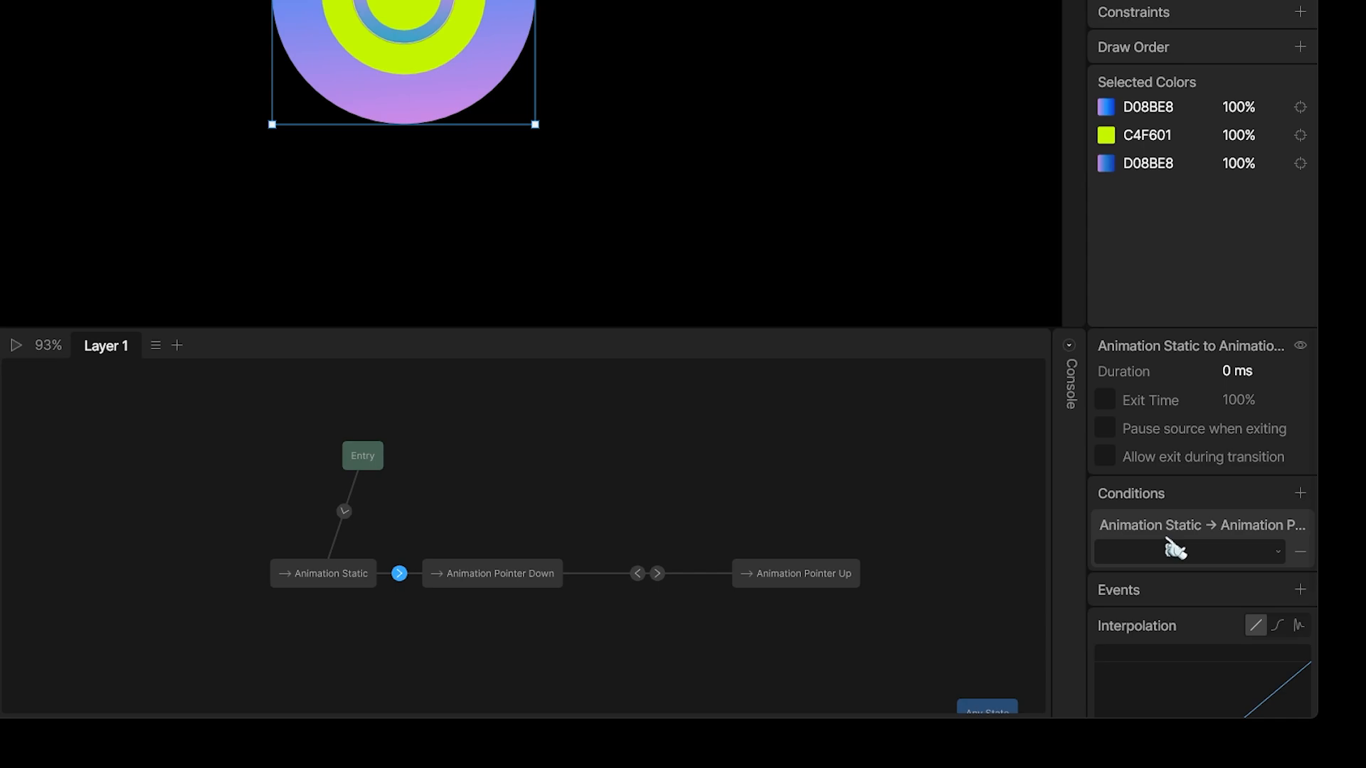
click(1157, 644)
click(1152, 606)
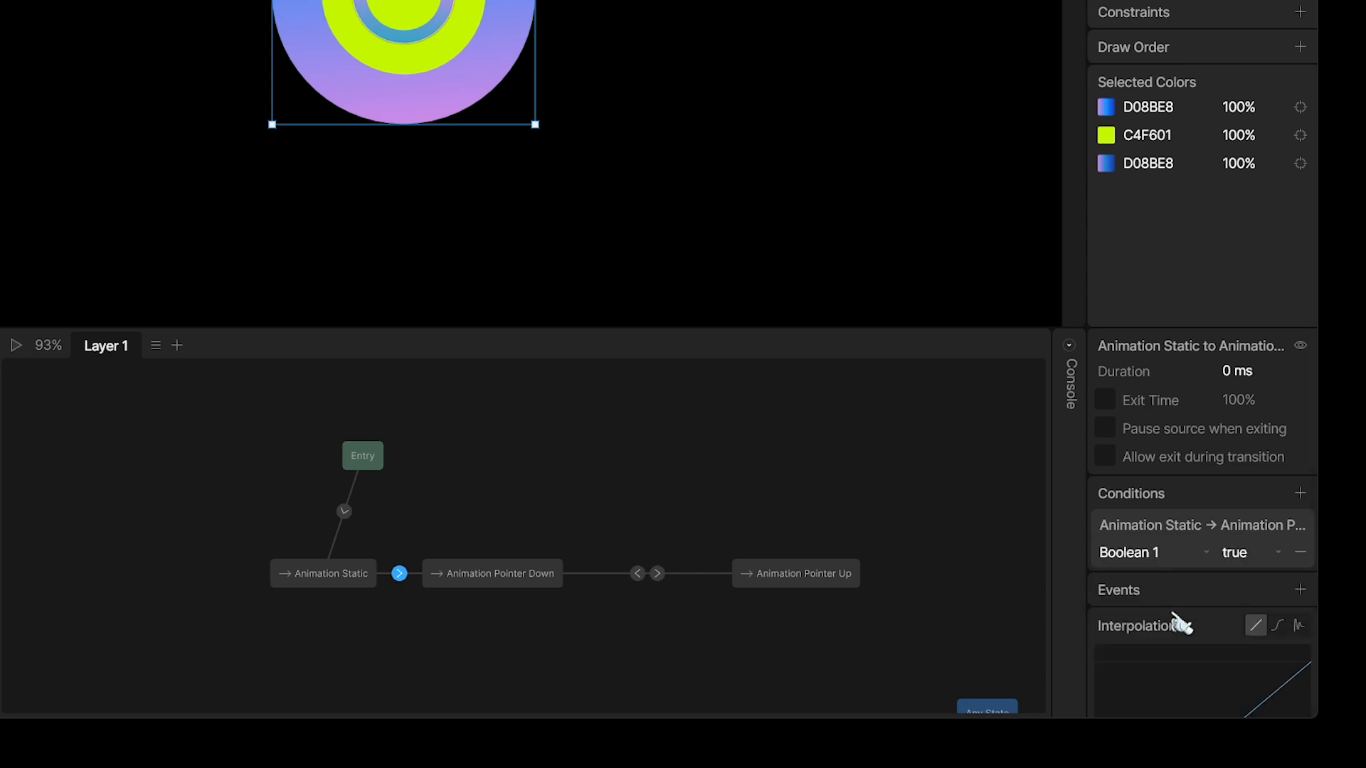
drag(360, 461, 320, 466)
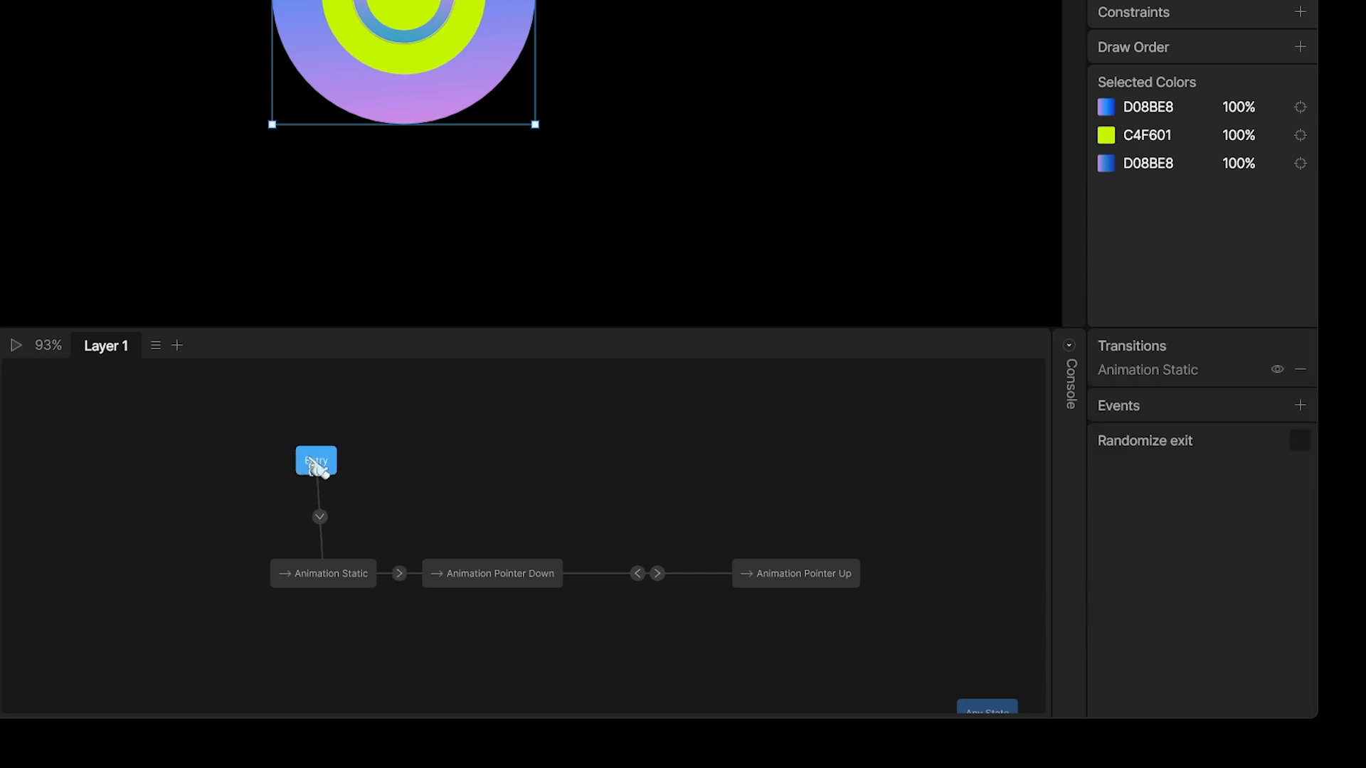
Play the state machine, test the logo's pointer-down and pointer-up reactions from the static state, and stop playback
click(15, 345)
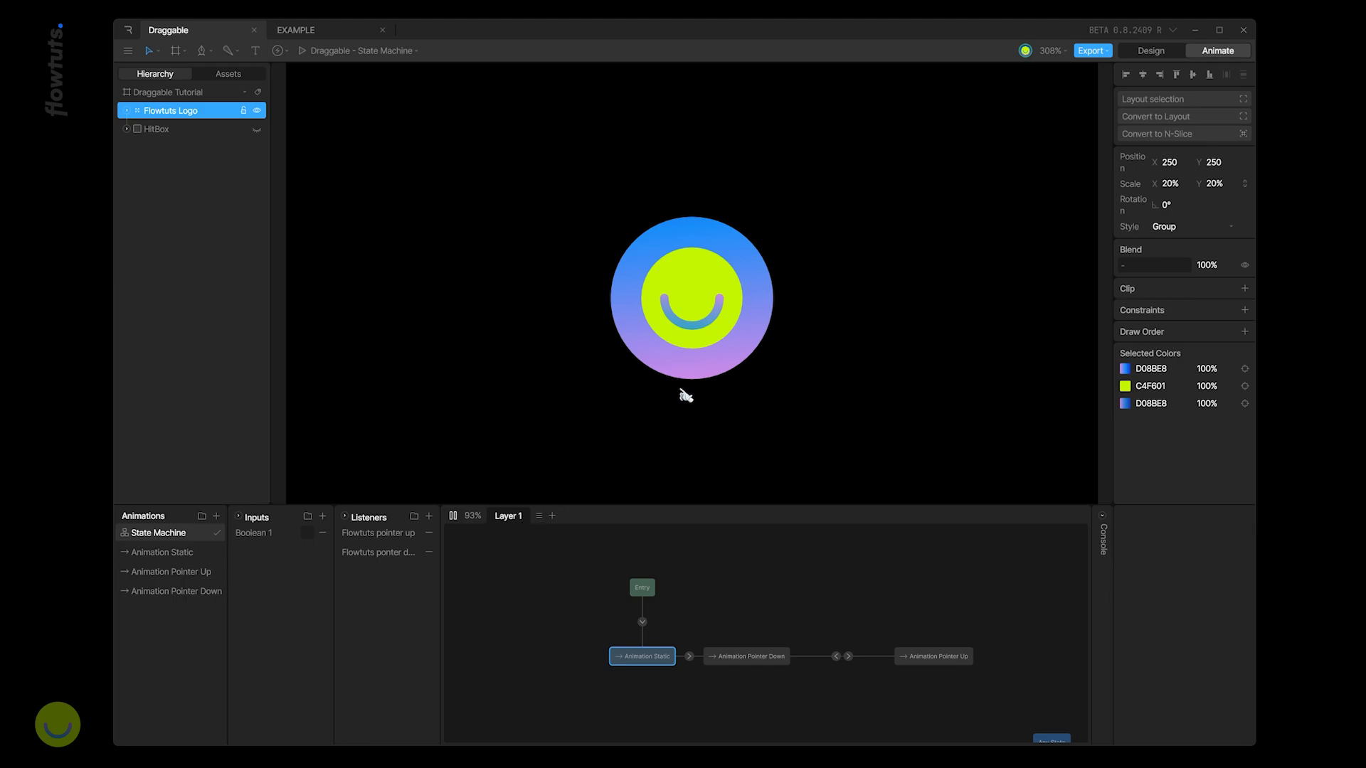
click(704, 374)
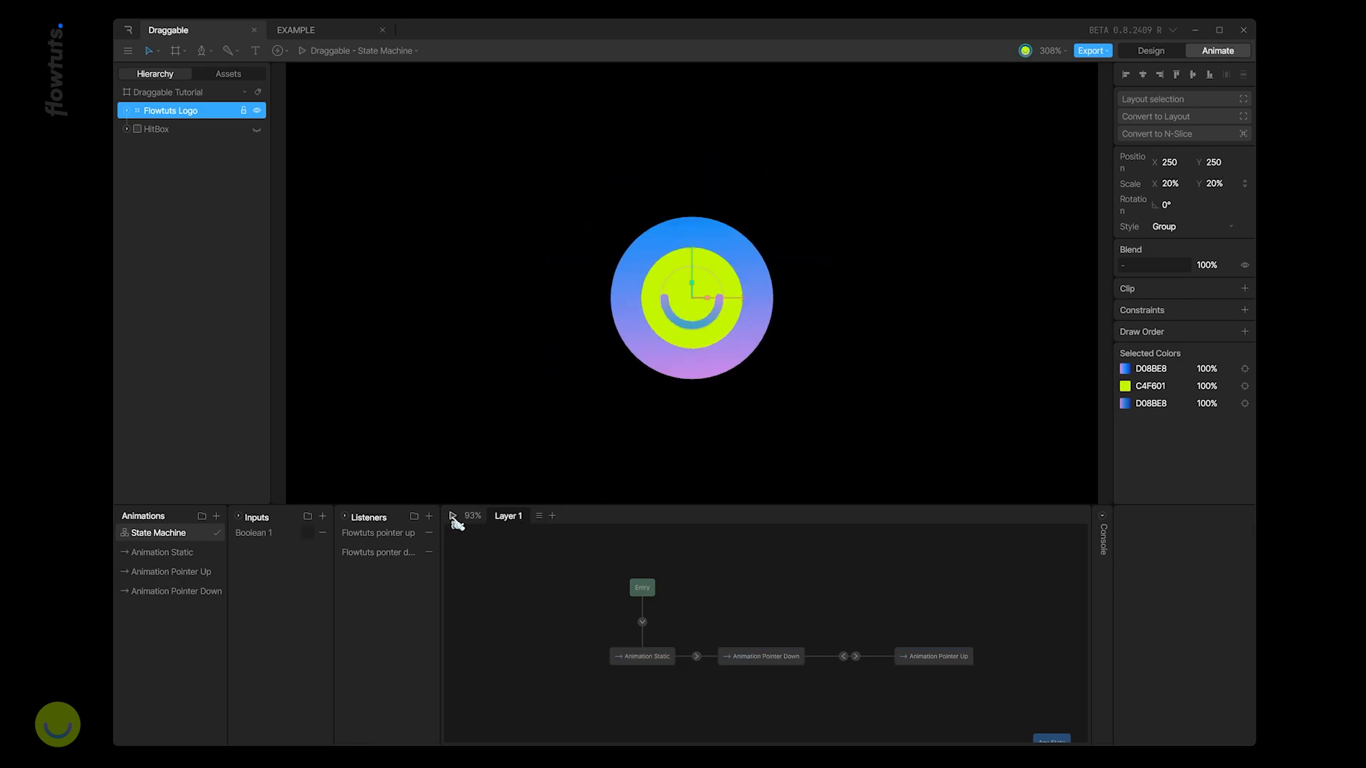
click(454, 517)
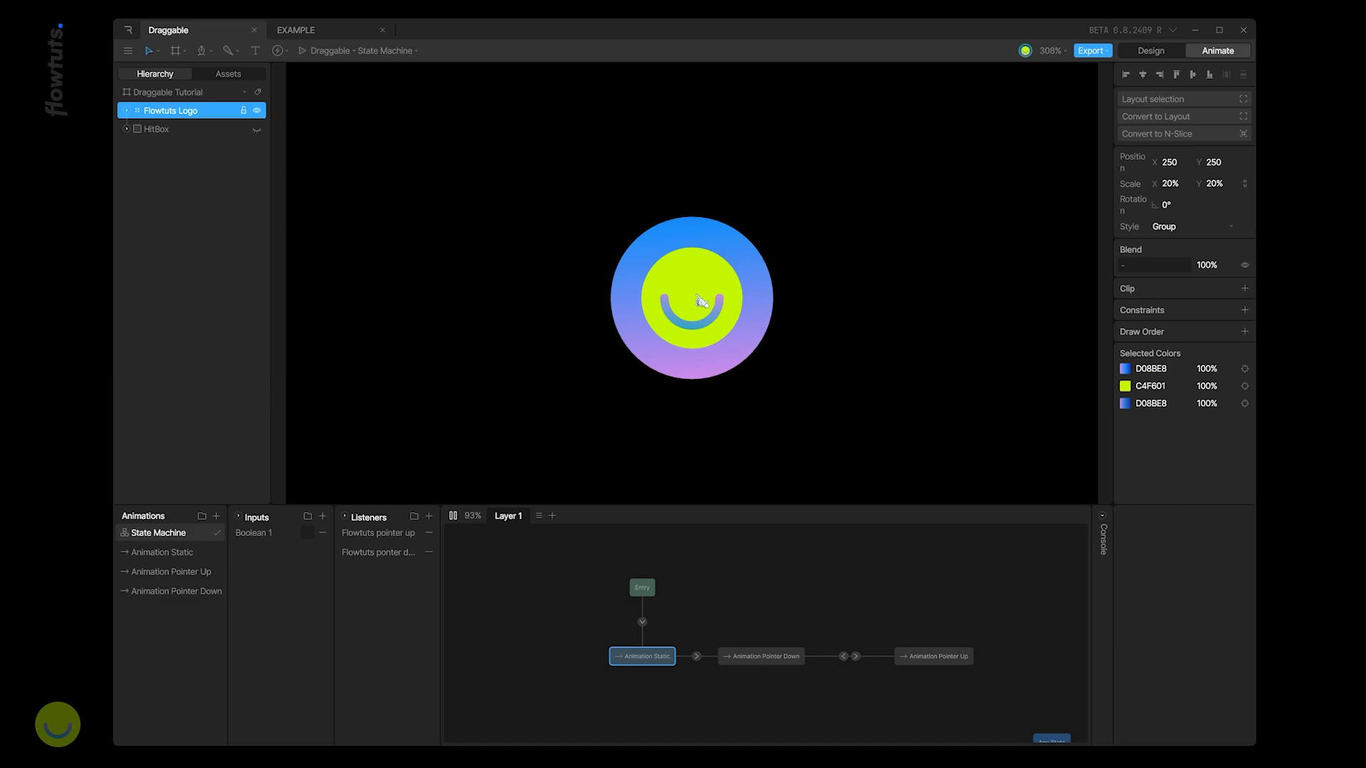
click(682, 319)
click(703, 336)
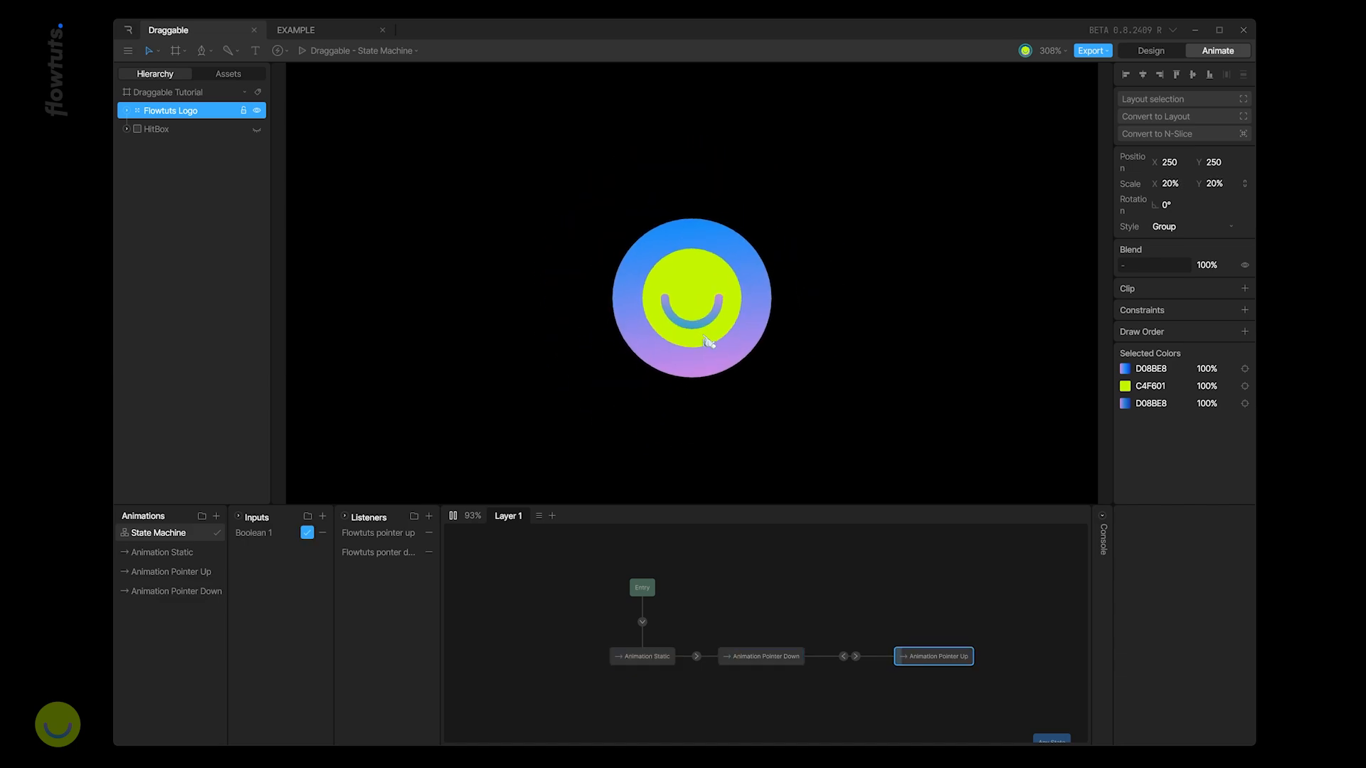
click(452, 516)
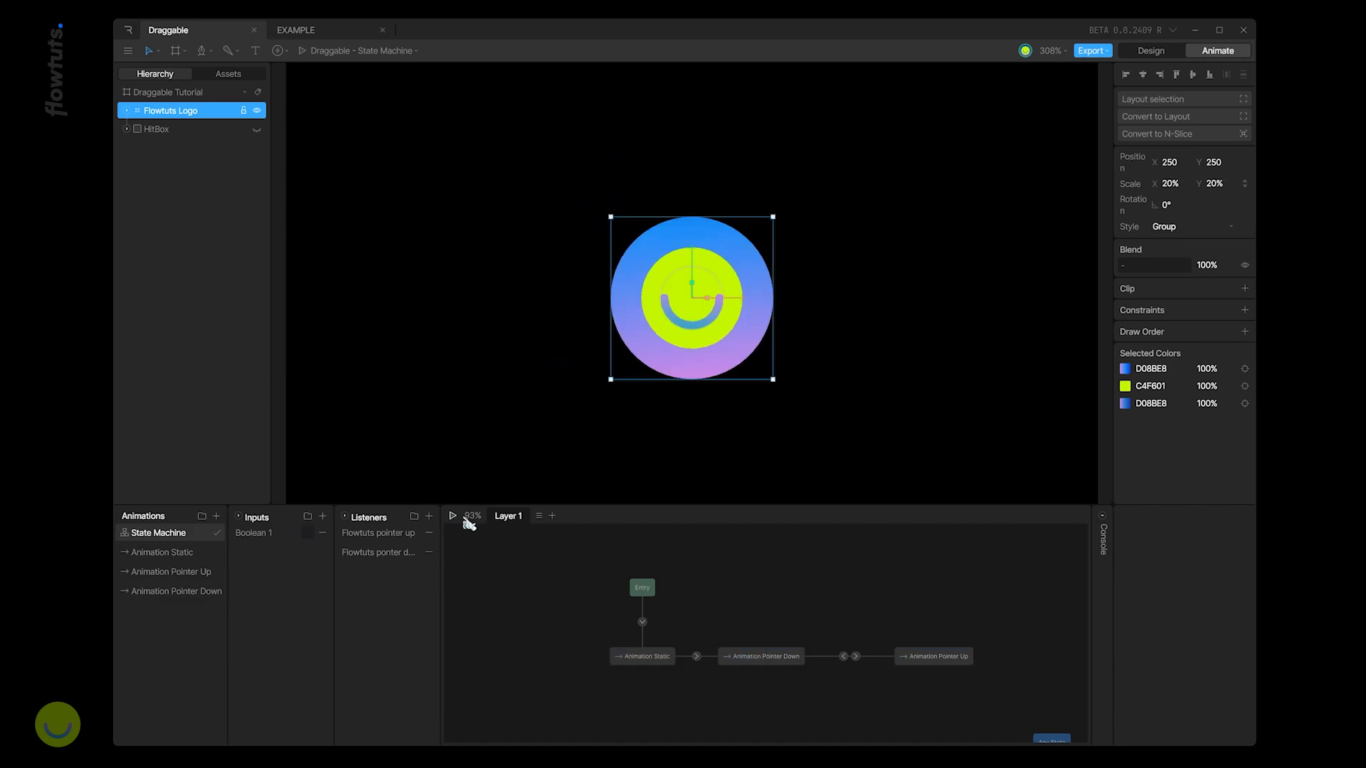
Swap the timelines of the two pointer states so the one after Animation Static uses Animation Pointer Up and the last uses Animation Pointer Down
click(779, 660)
click(1217, 543)
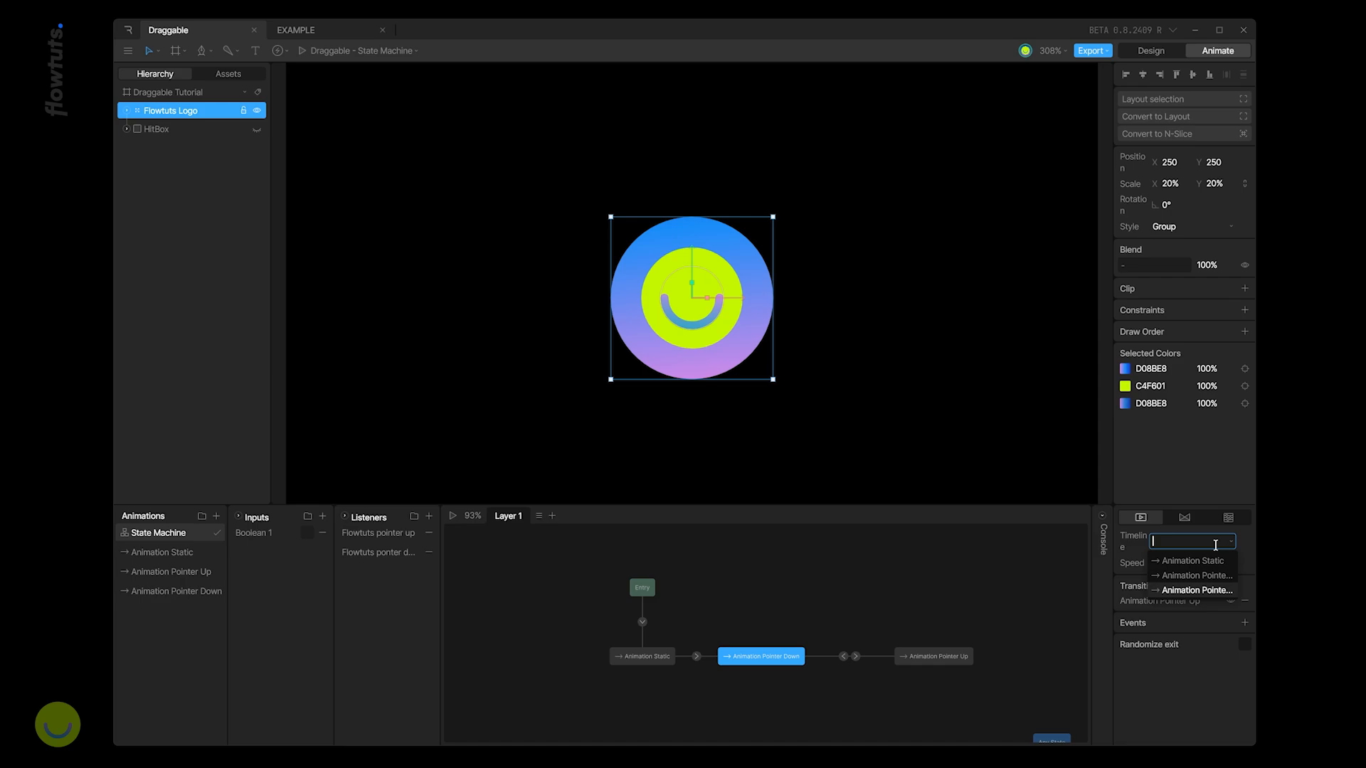
click(1190, 578)
click(946, 658)
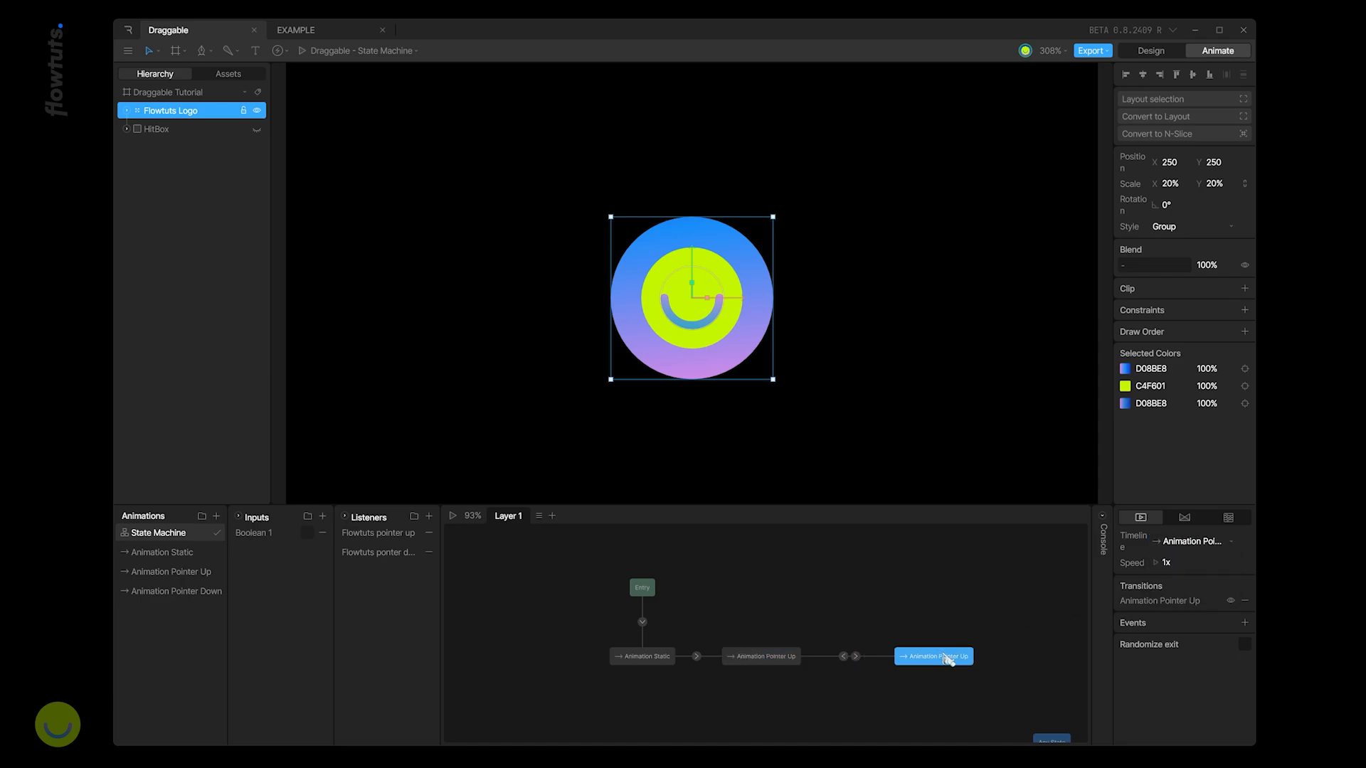
click(1229, 547)
click(1190, 591)
Play the state machine, test the swapped pointer states on the logo, and stop playback
click(453, 516)
click(693, 348)
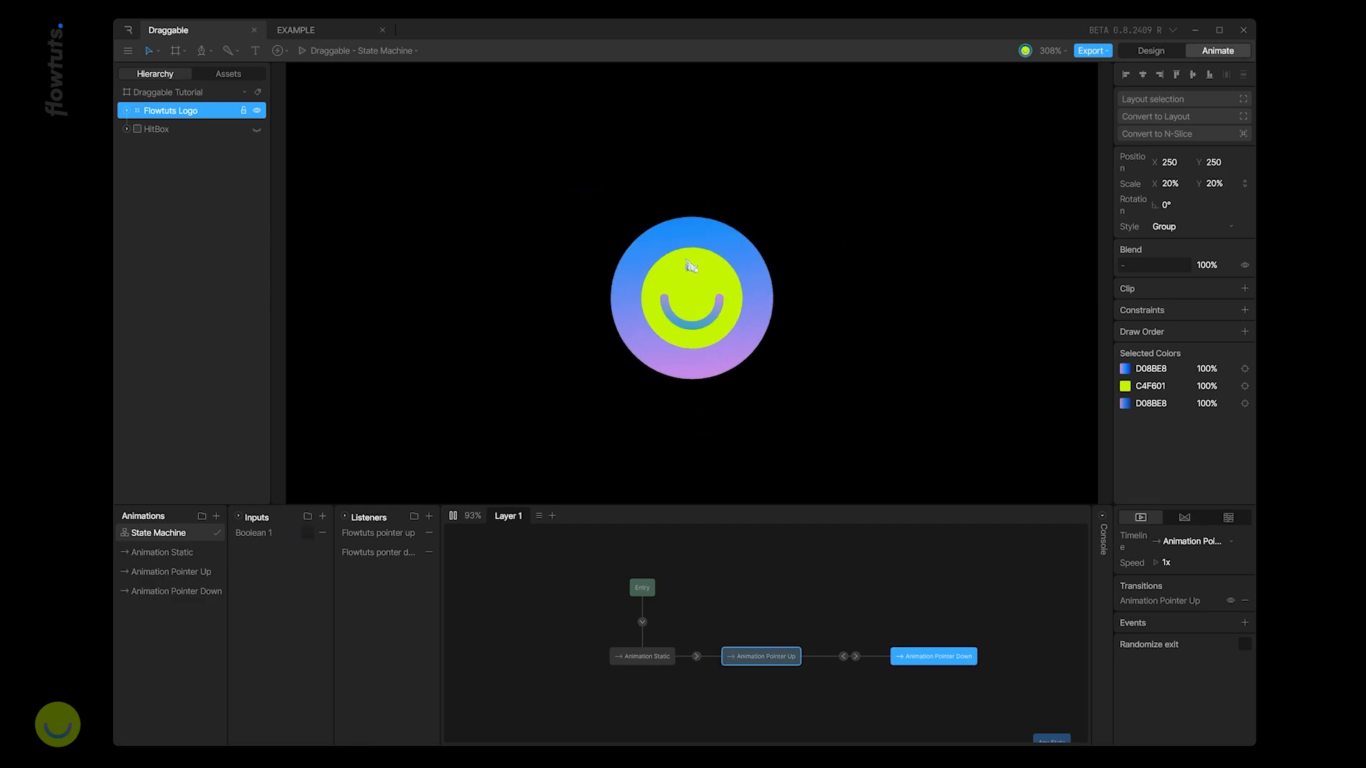
click(703, 313)
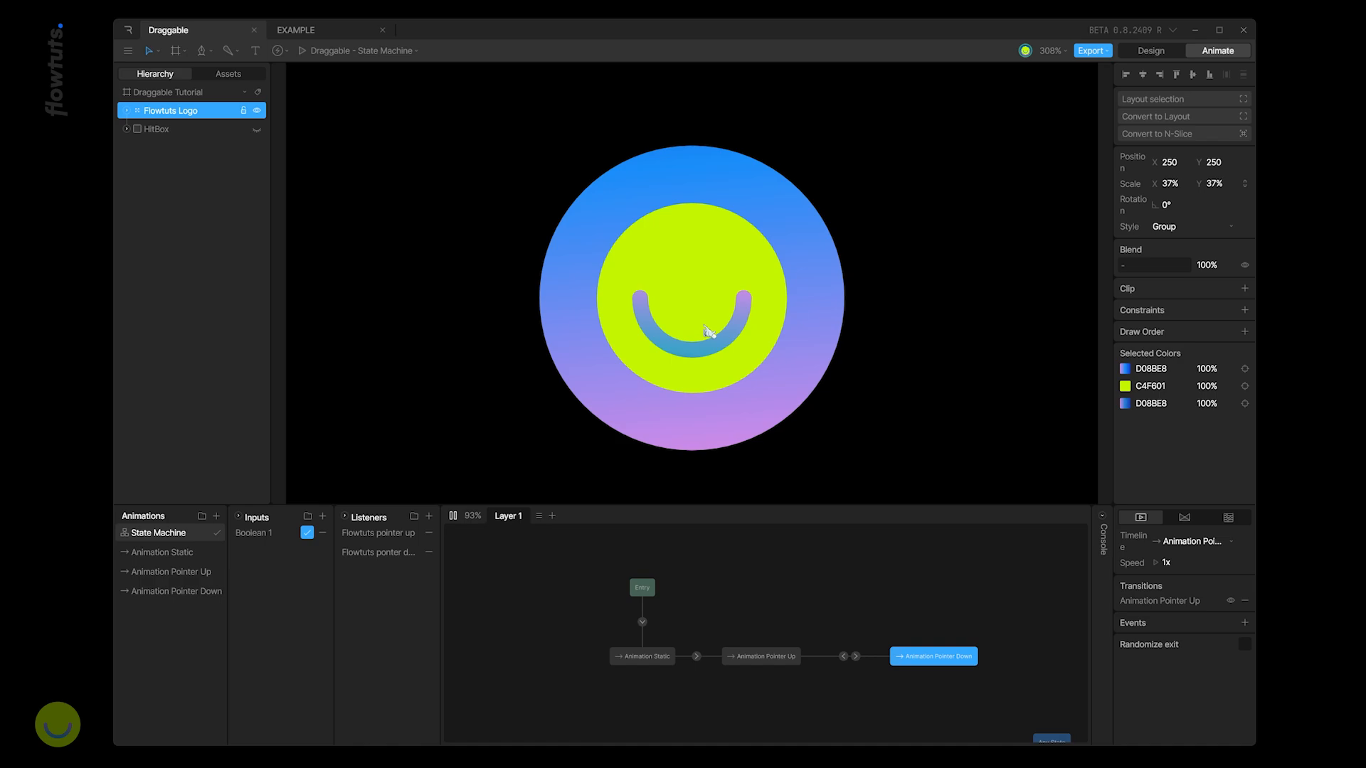
click(453, 516)
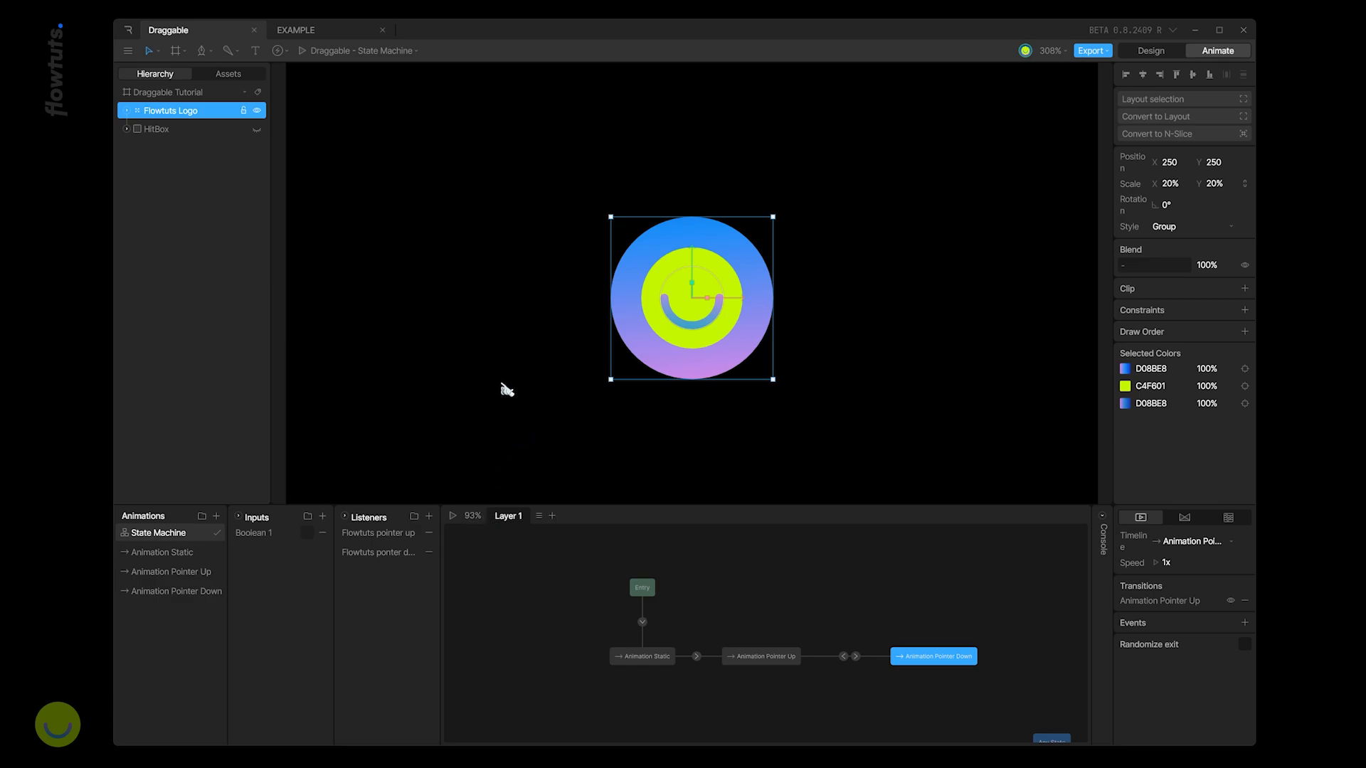
Create a listener on HitBox, remove its input action, set it to Pointer Move, and add an align target action
click(173, 130)
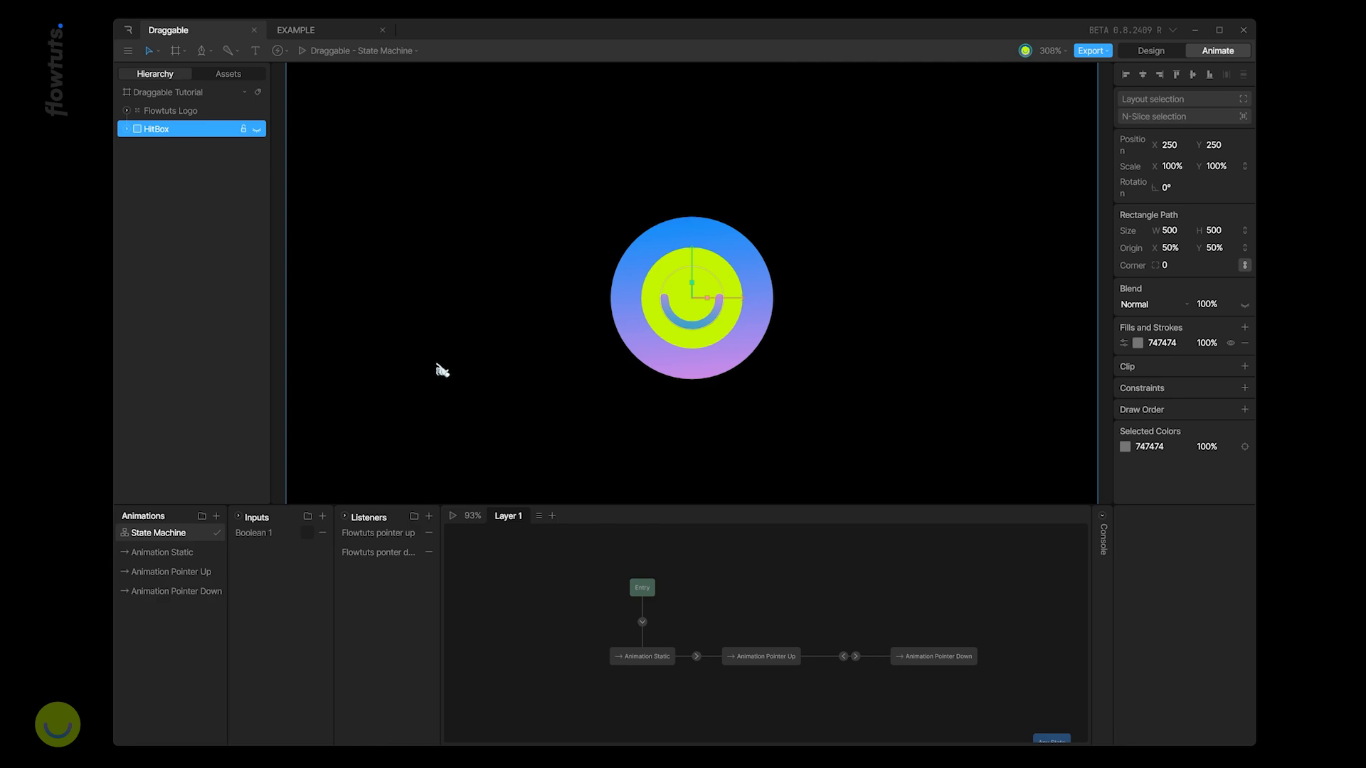
click(429, 516)
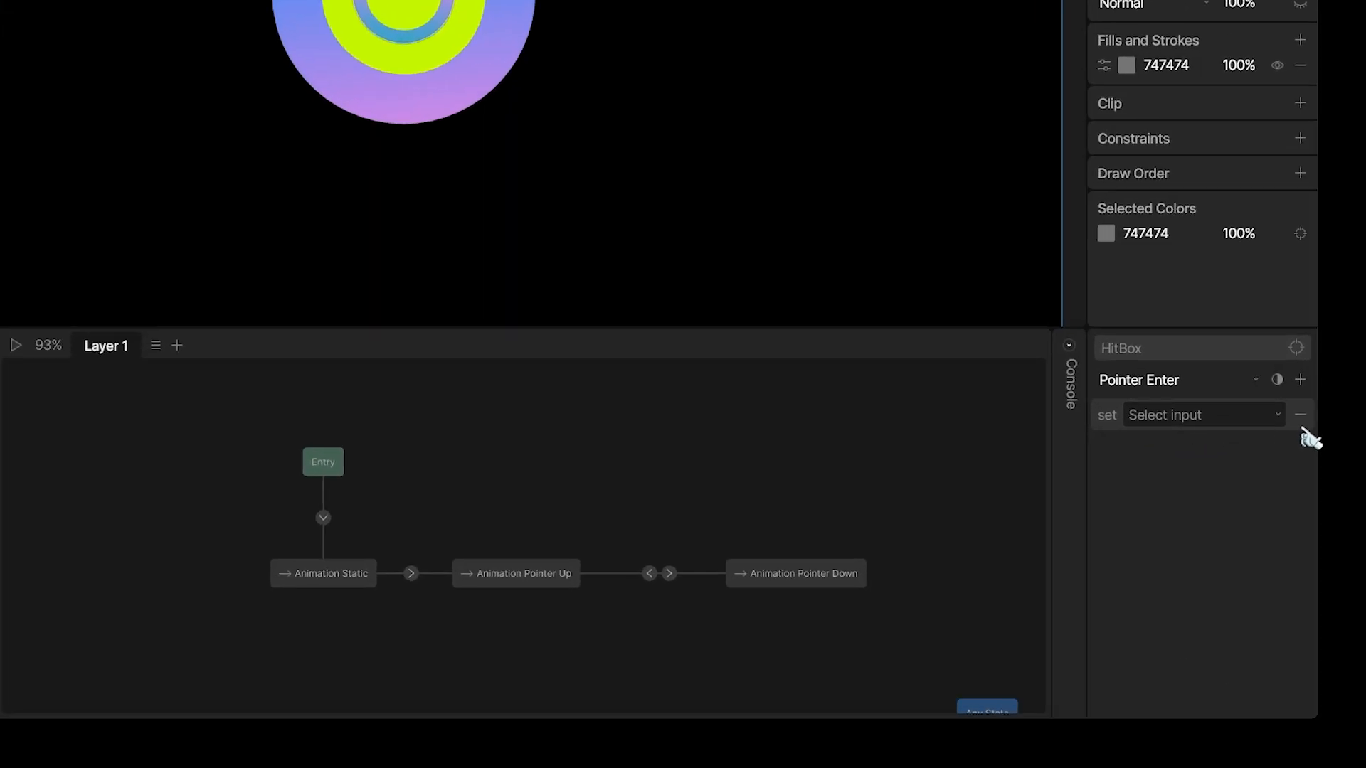
click(1244, 558)
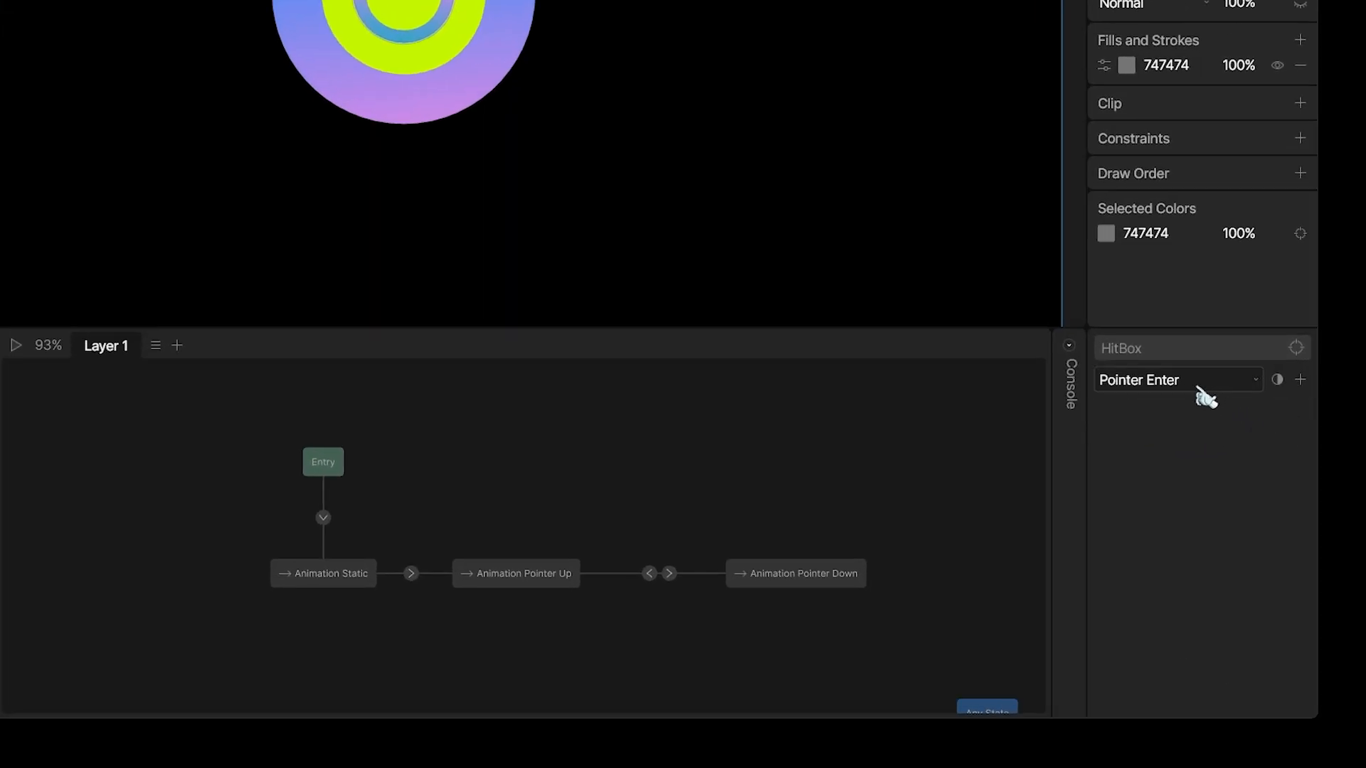
click(1172, 384)
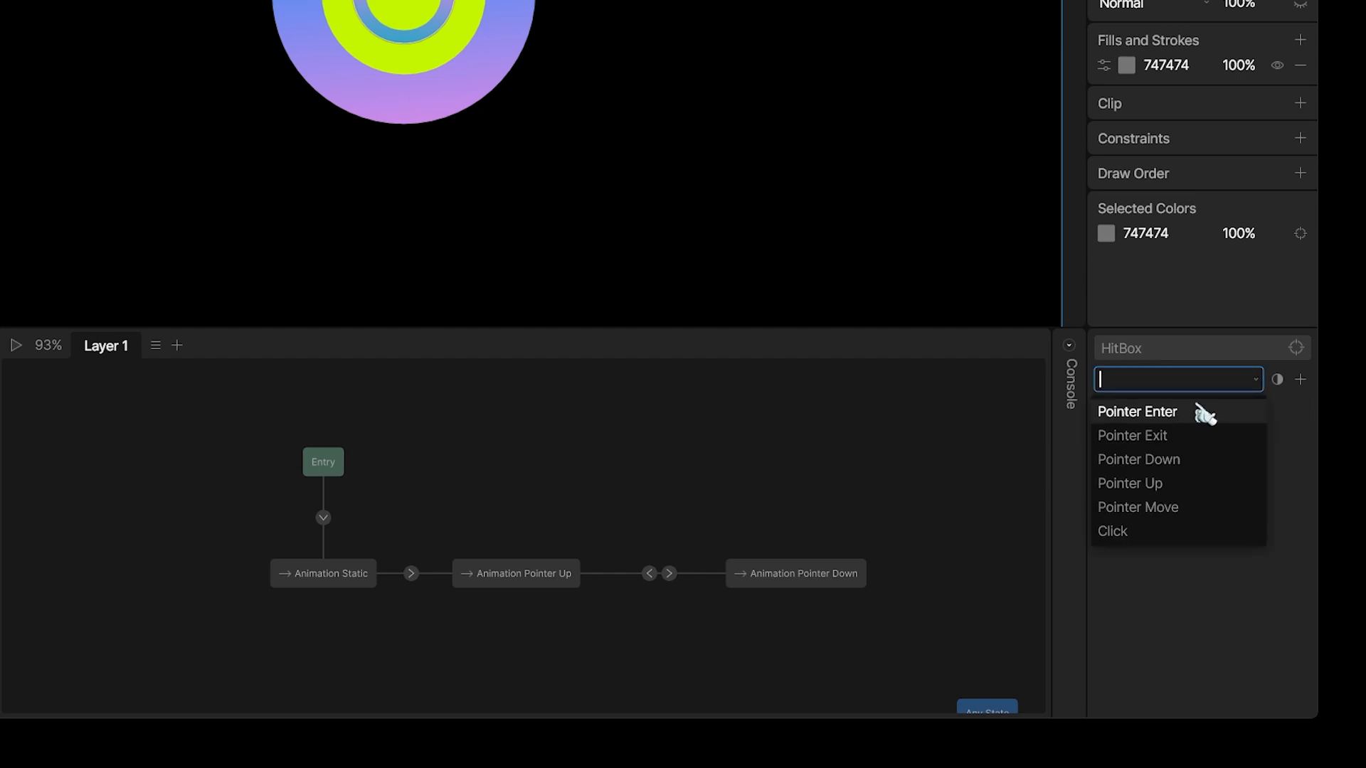
click(1163, 508)
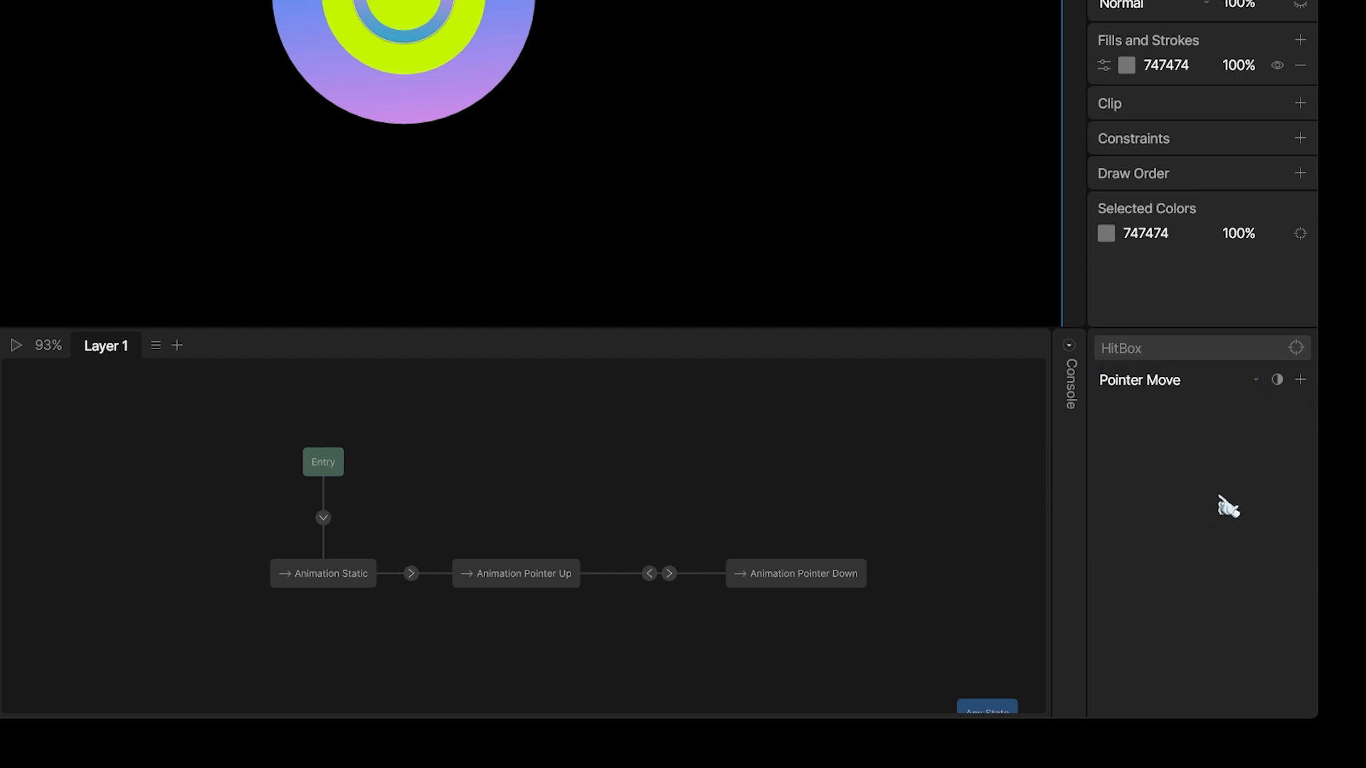
click(1302, 384)
click(1206, 448)
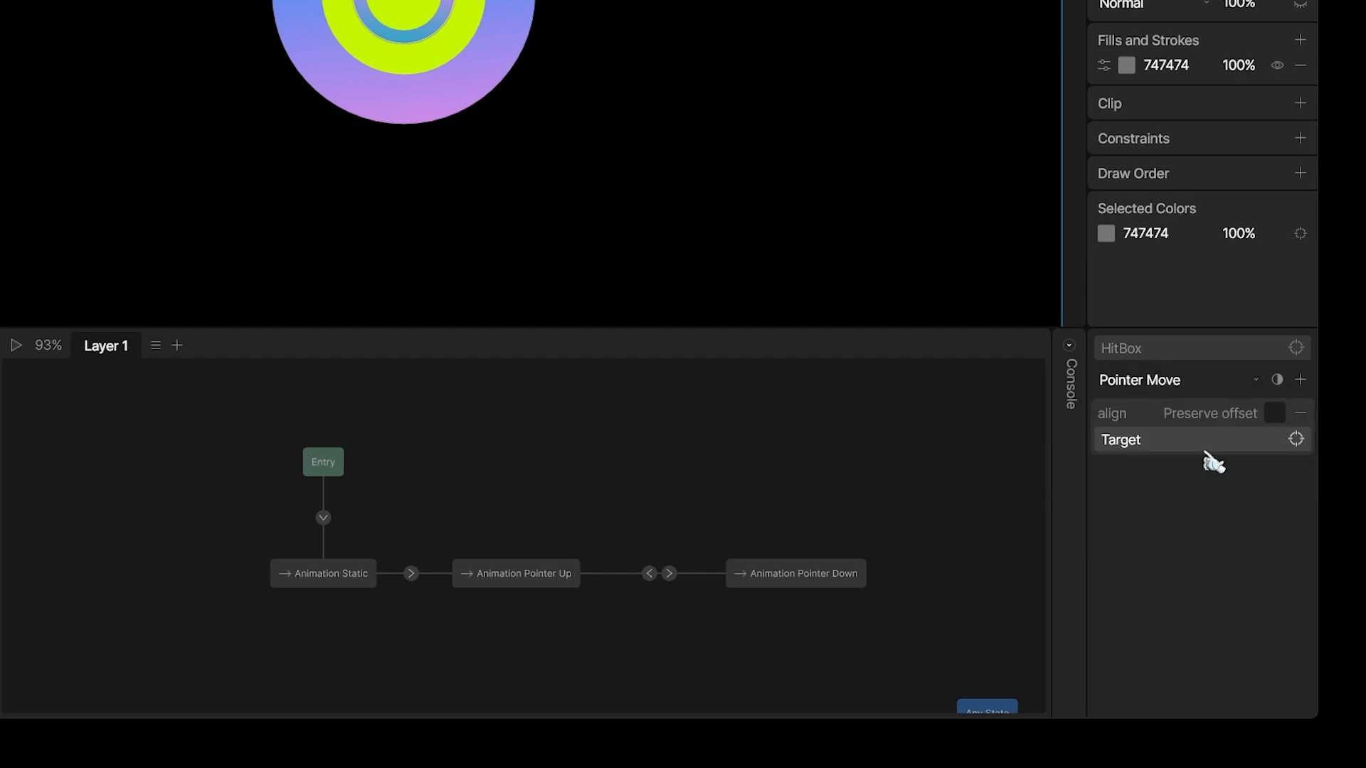
Play the state machine to check the HitBox listener while its align target is unassigned, and stop playback
click(15, 345)
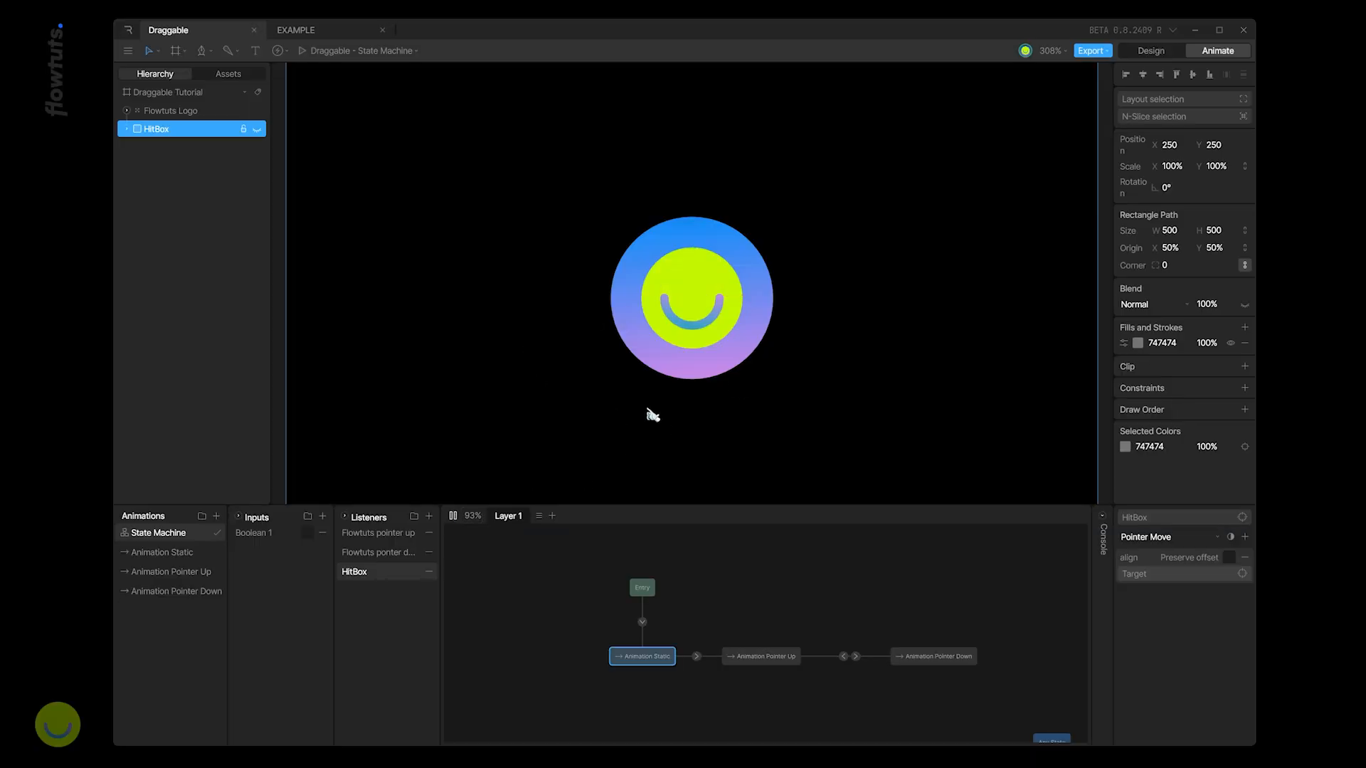
click(695, 305)
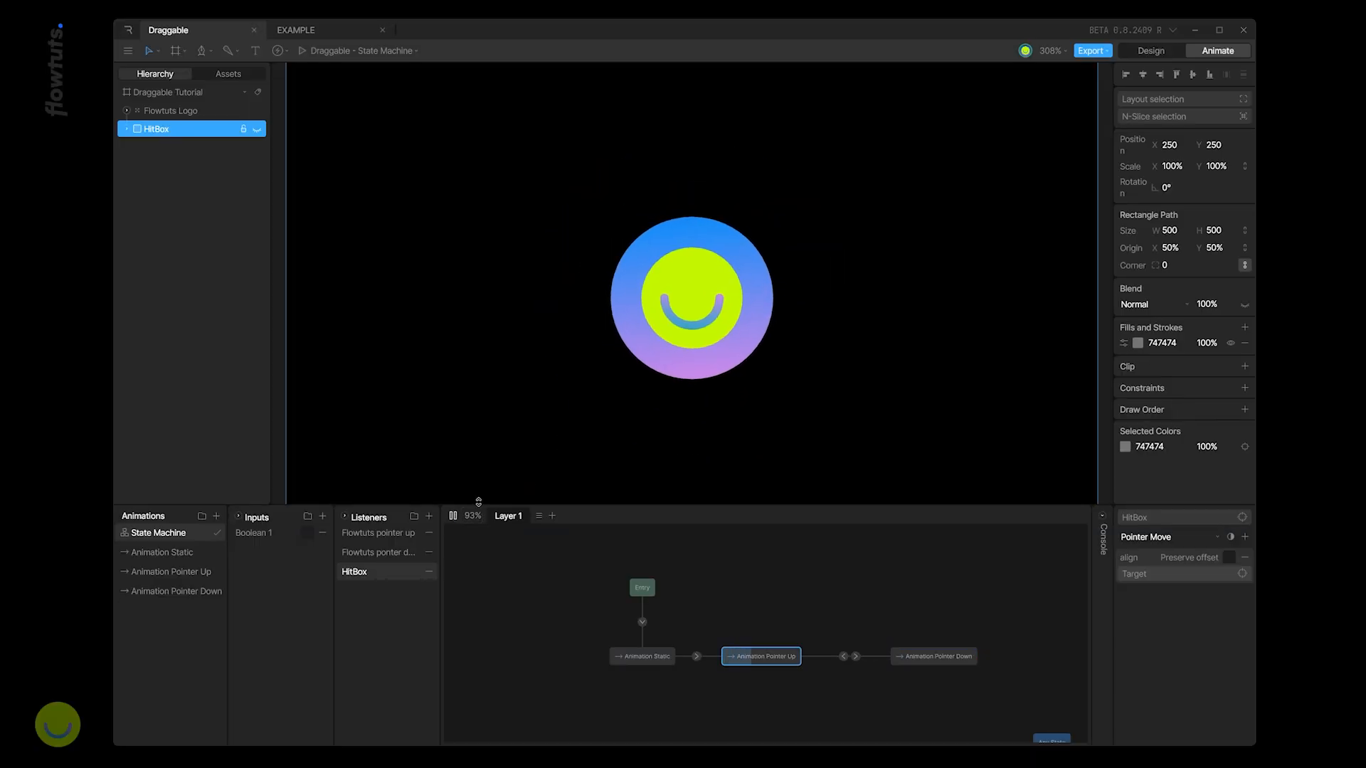
click(454, 517)
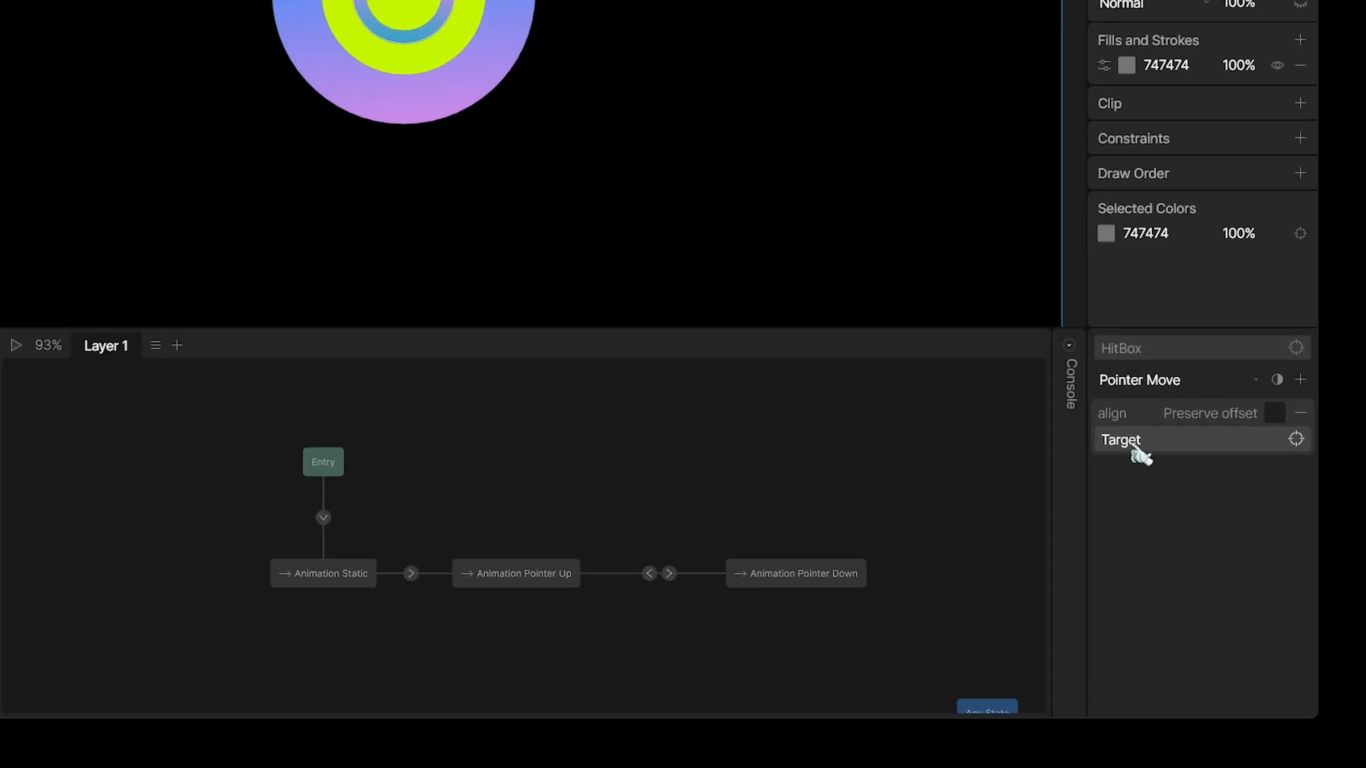
Assign Flowtuts Logo as the HitBox listener's align target and test in playback how the logo follows the pointer
click(1189, 577)
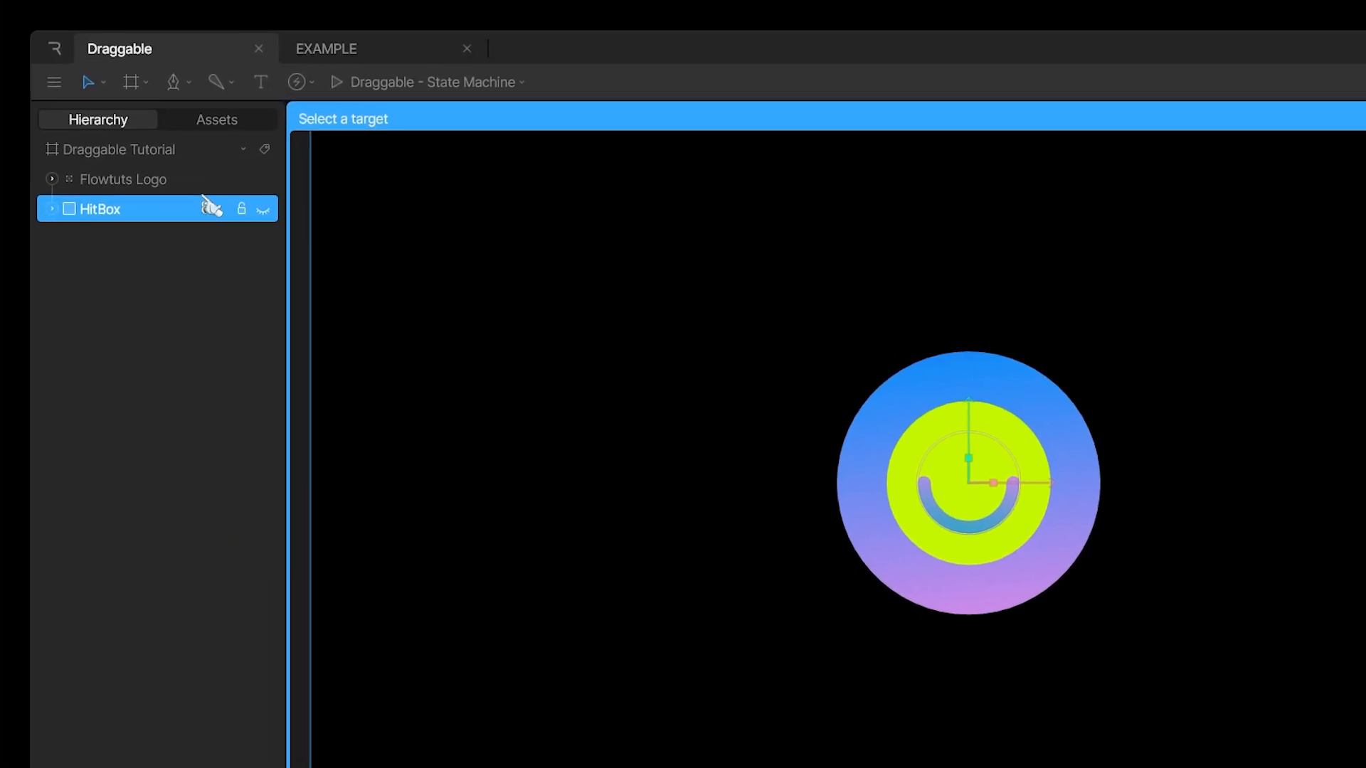
click(149, 196)
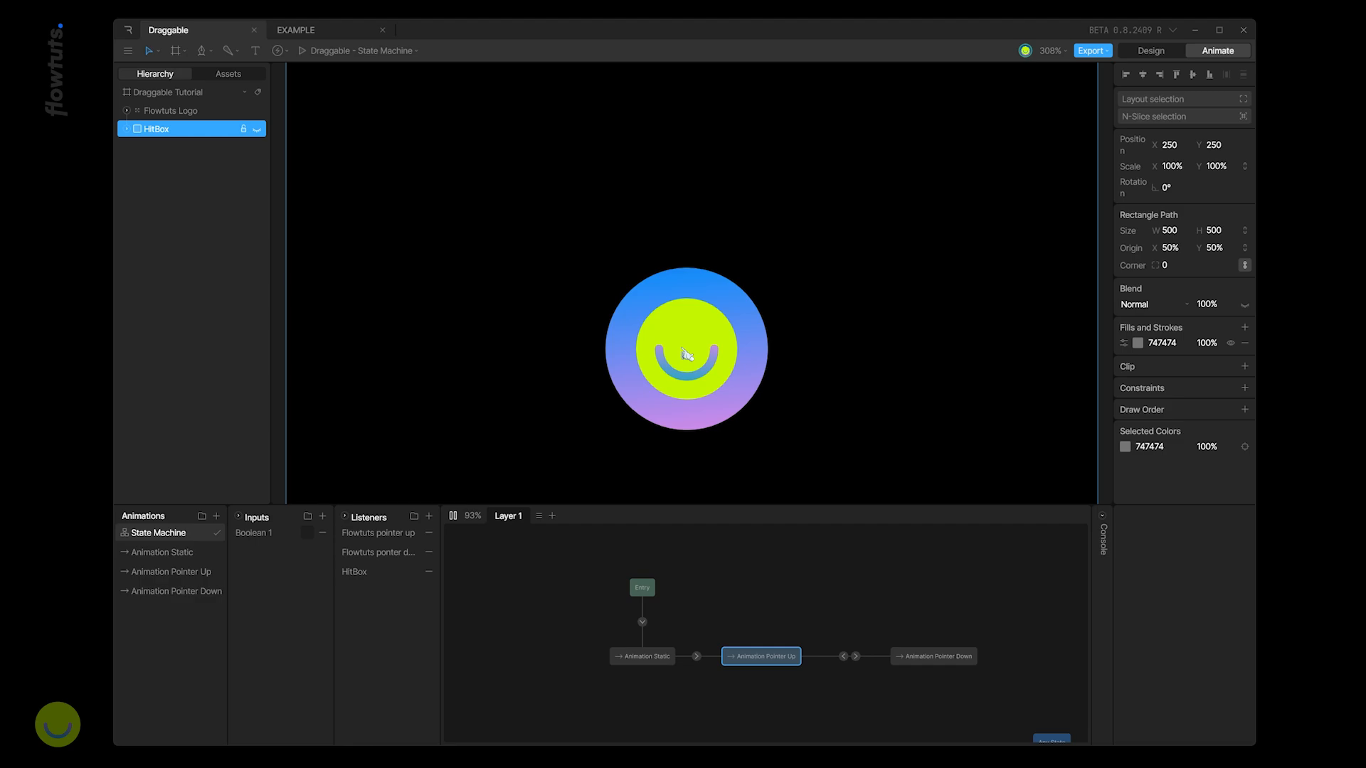
click(635, 341)
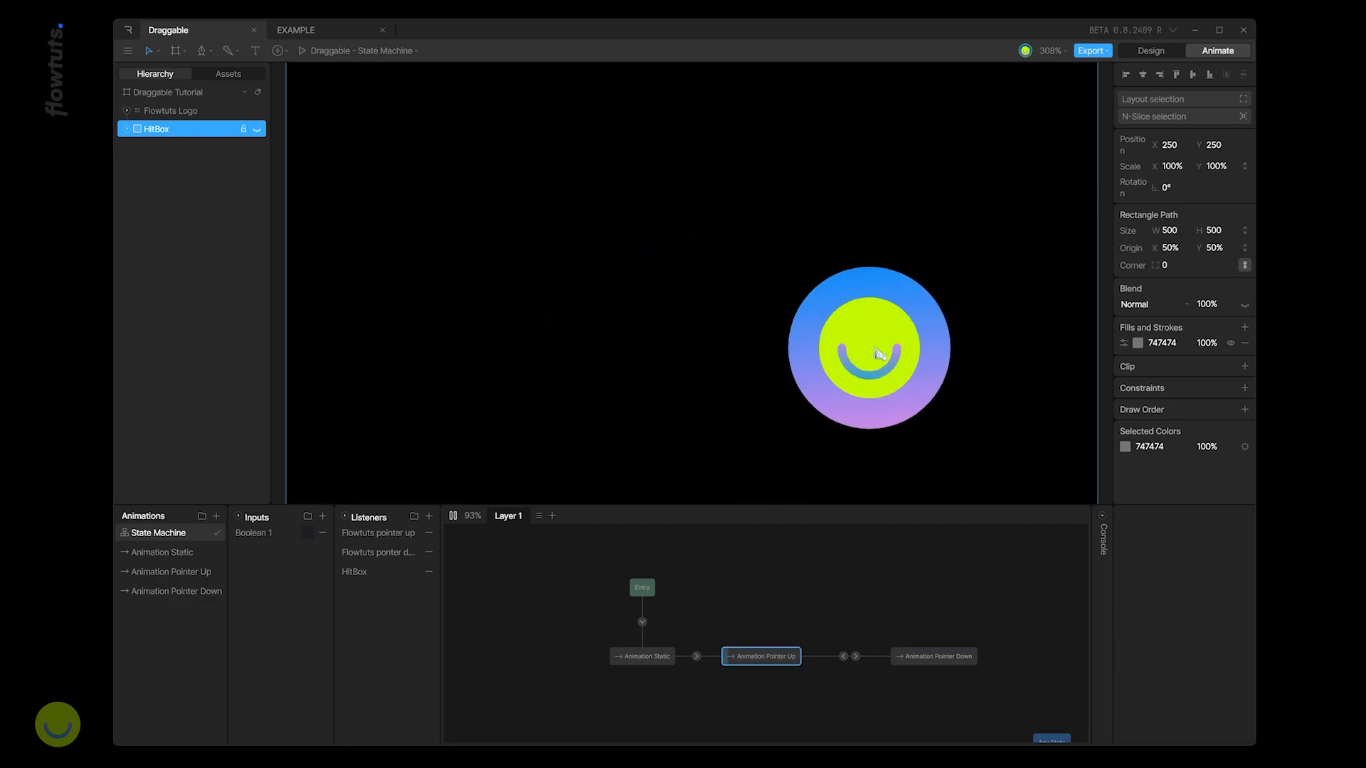
click(583, 182)
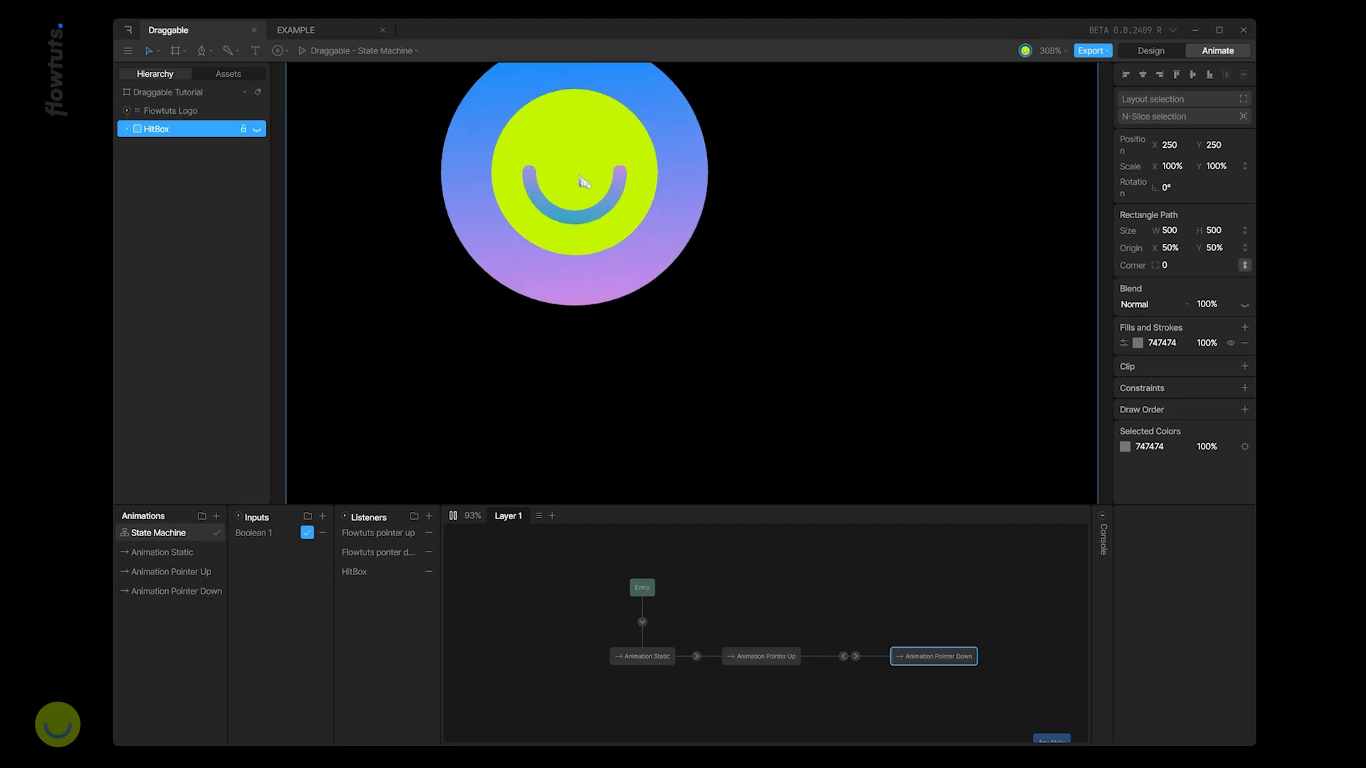
click(905, 347)
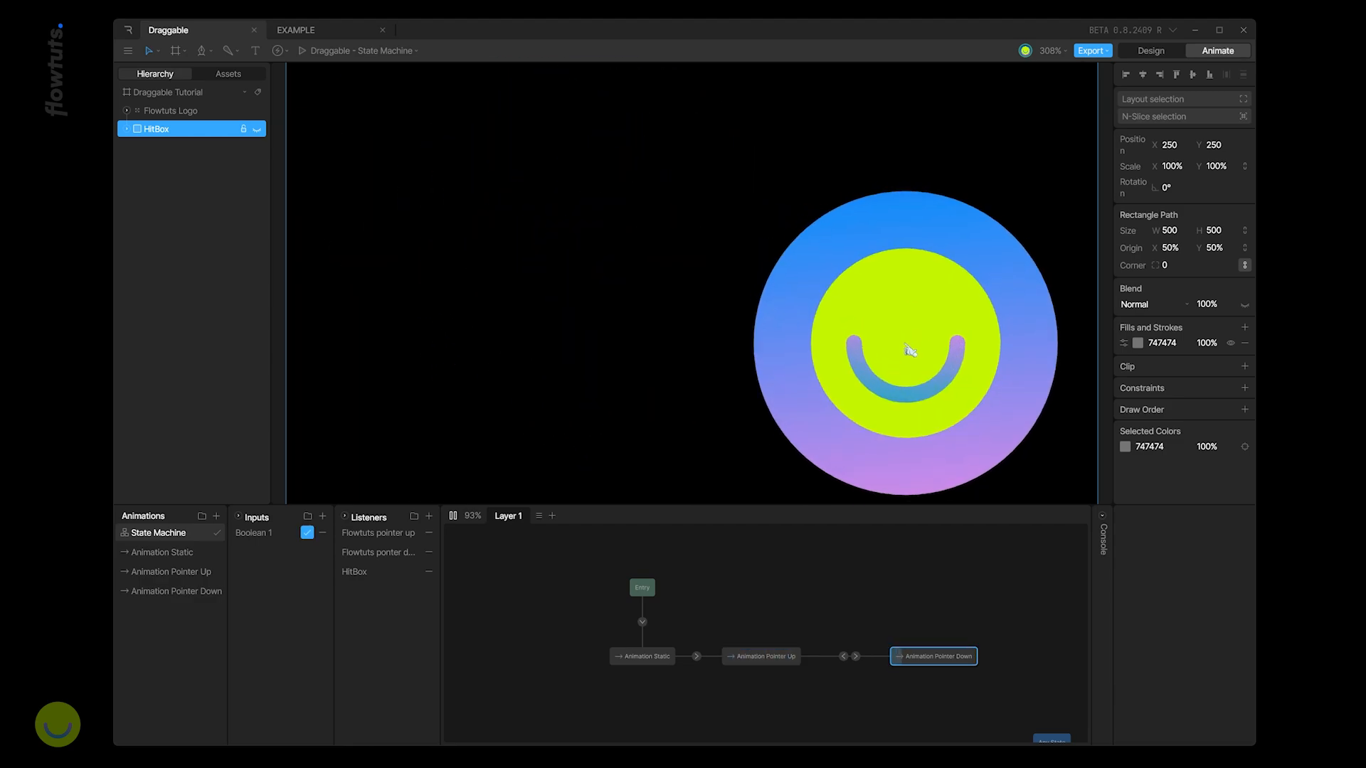
click(799, 318)
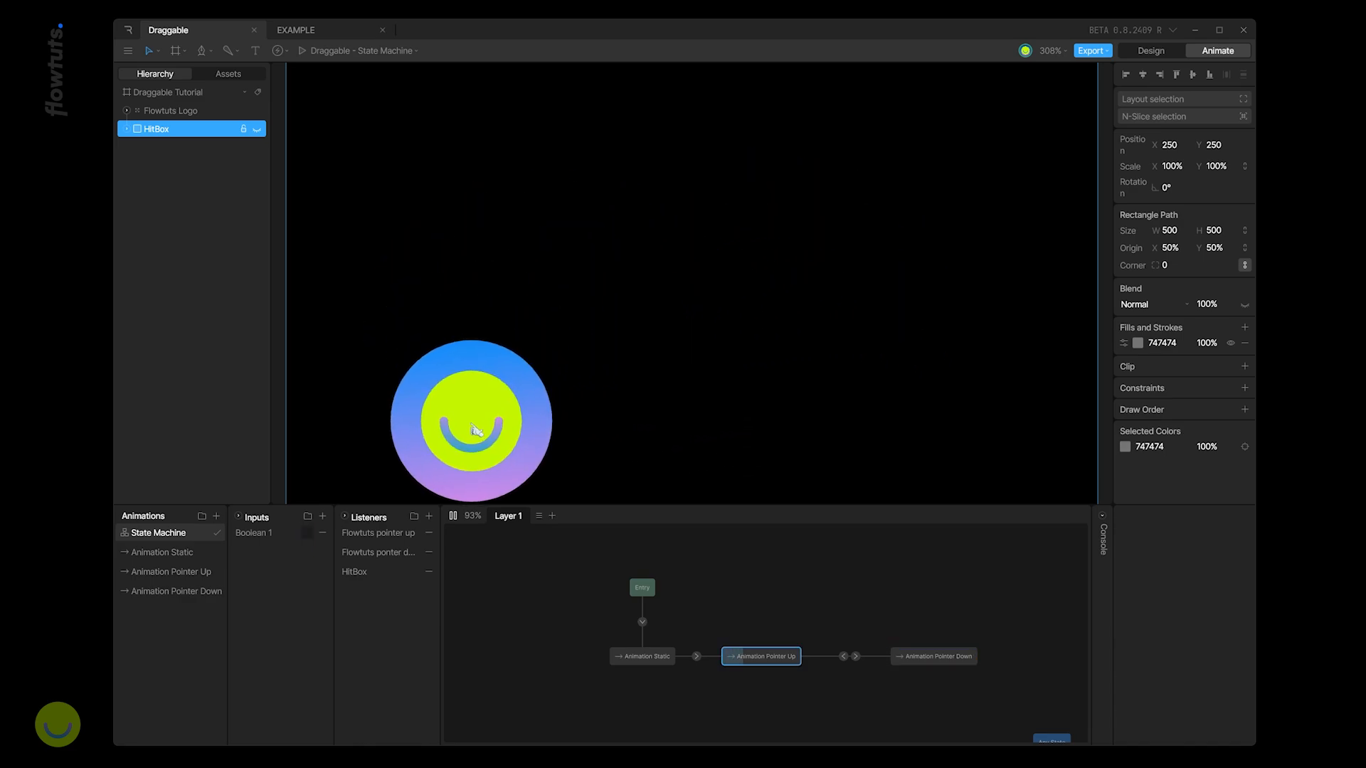
click(559, 279)
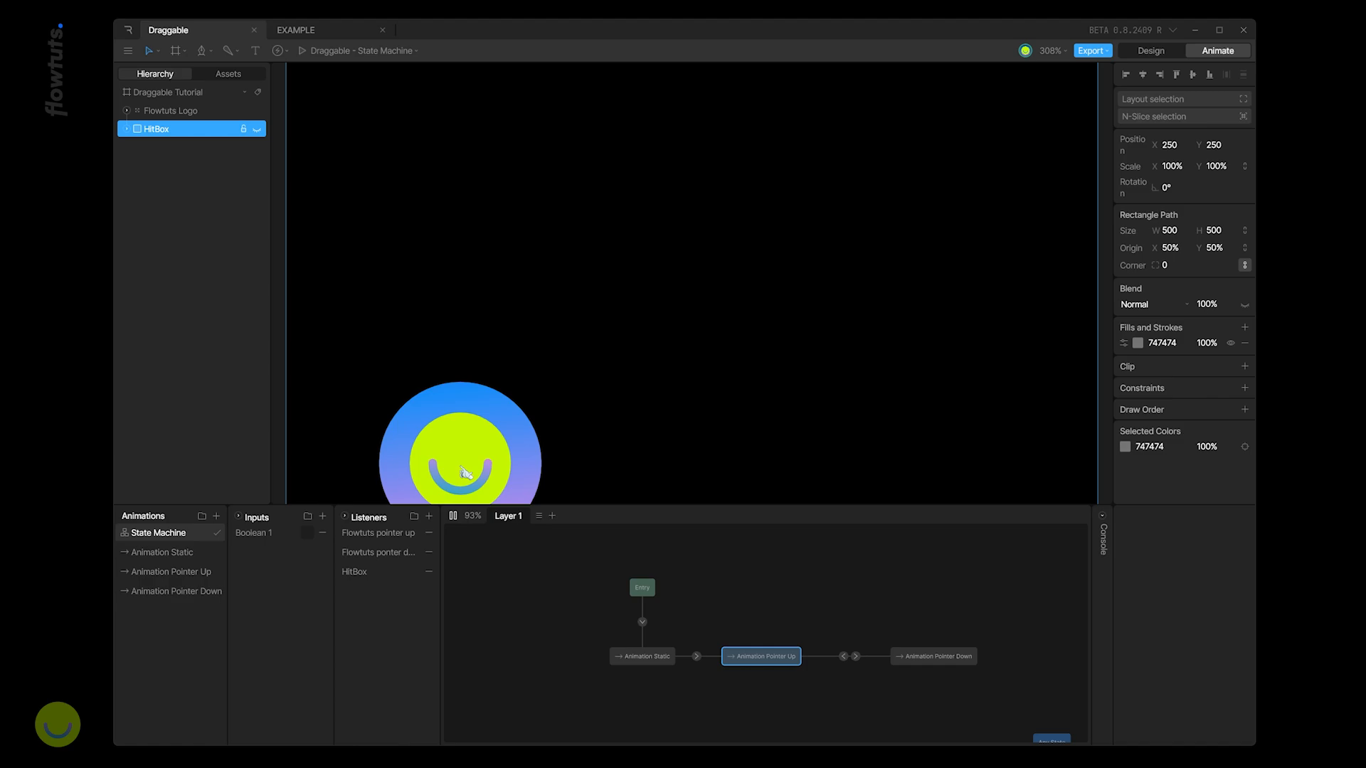
click(452, 515)
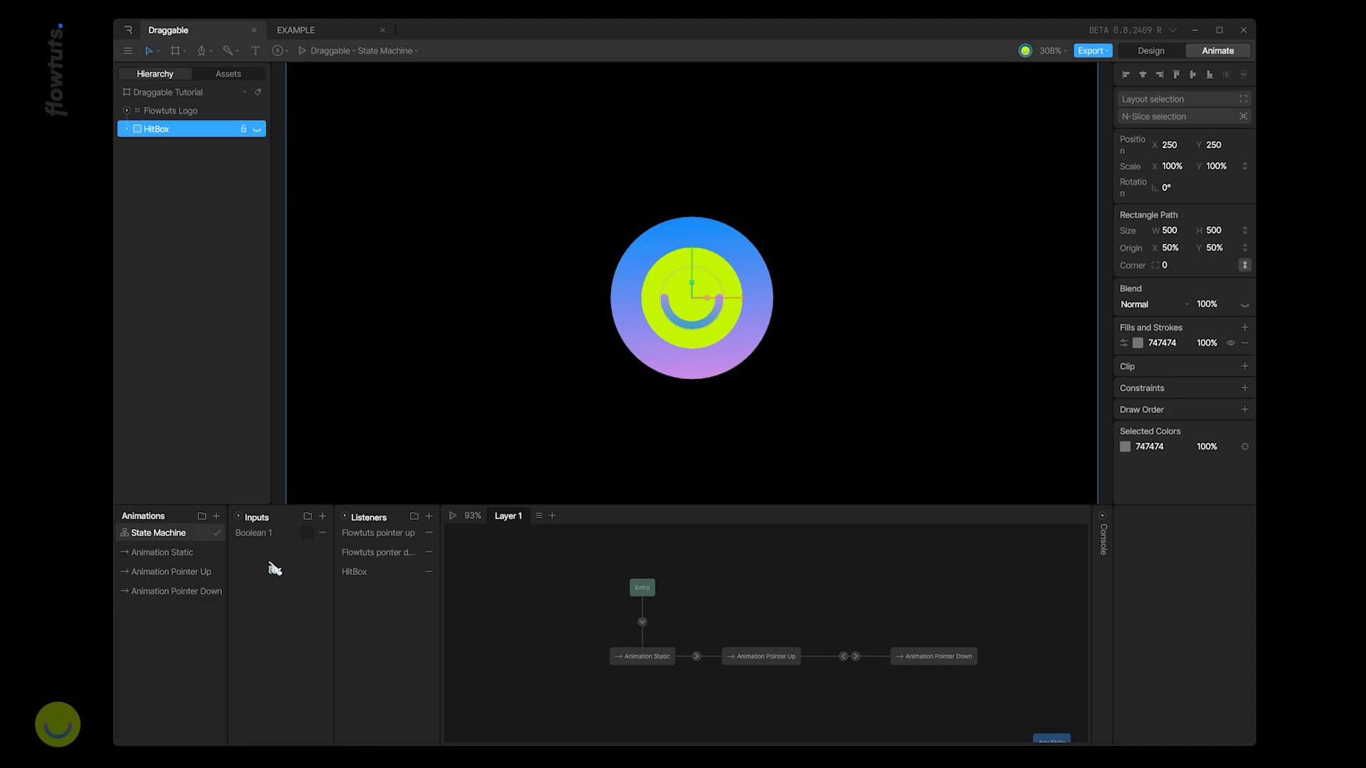
Key HitBox's X and Y scale at 0% at the start of Animation Pointer Up, and key its scale in Animation Pointer Down
click(172, 576)
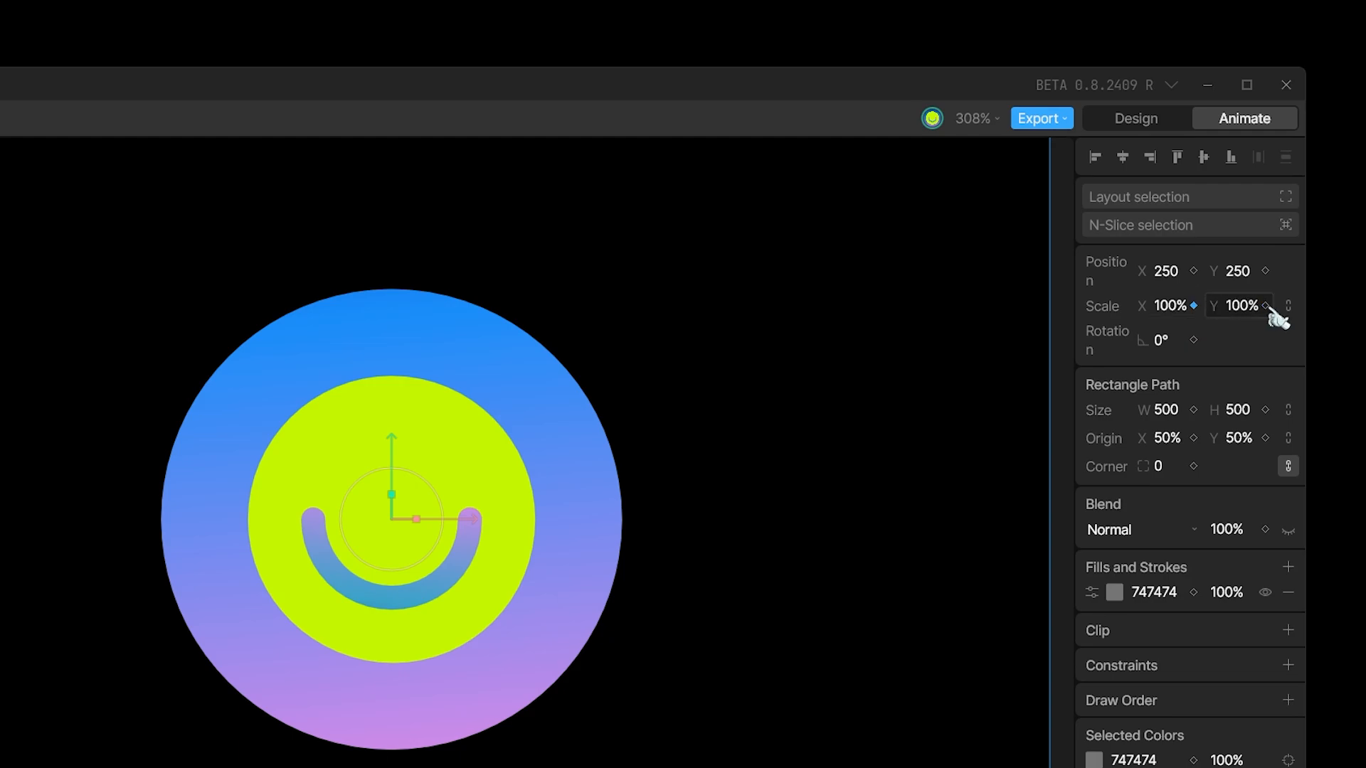
click(1166, 306)
text(0)
key(Tab)
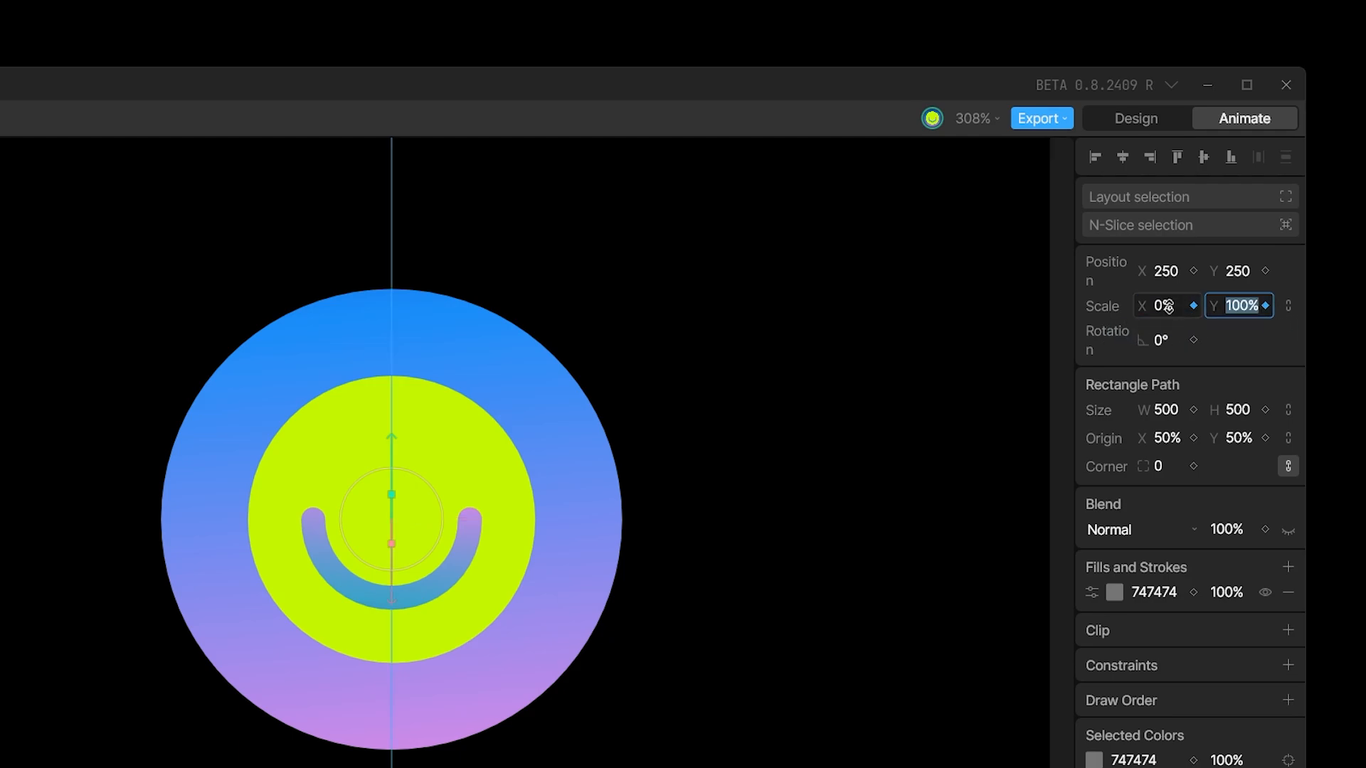
text(0)
key(Return)
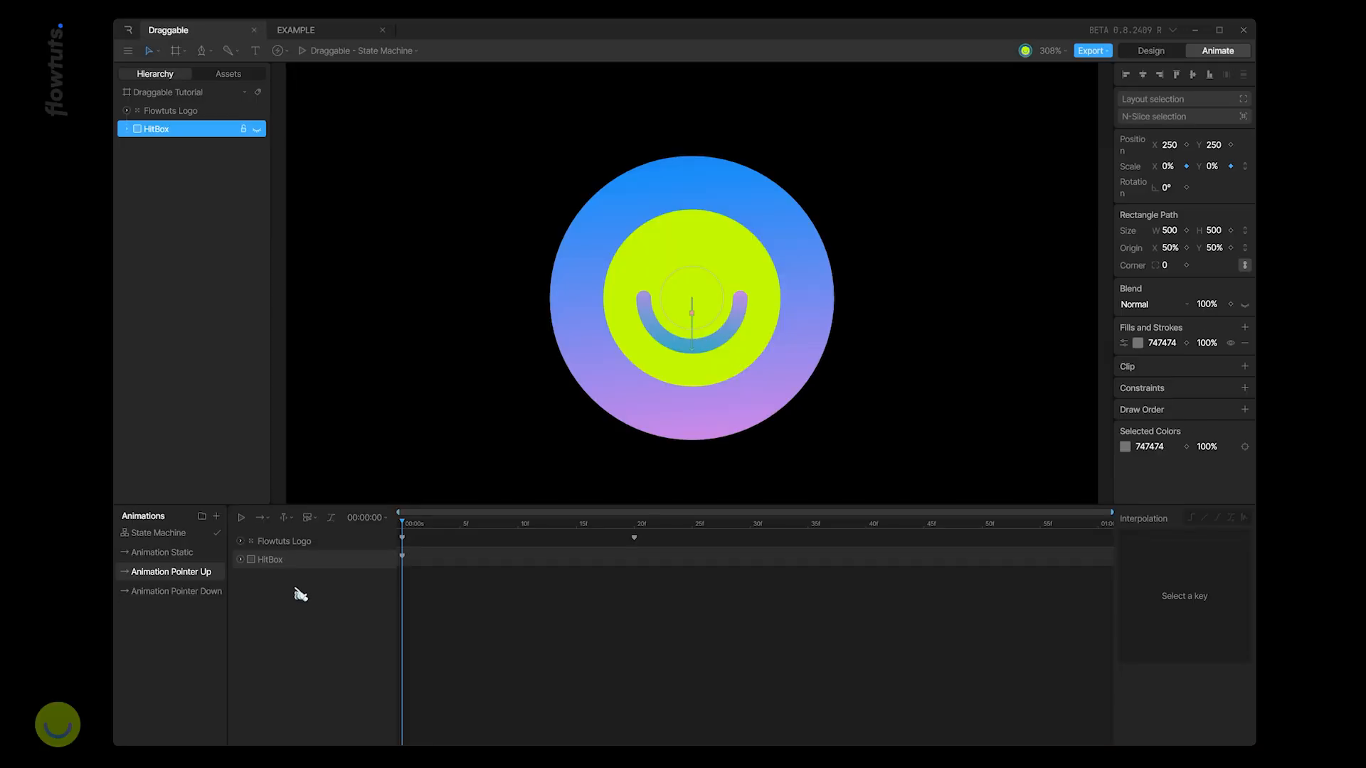
click(182, 593)
click(1185, 166)
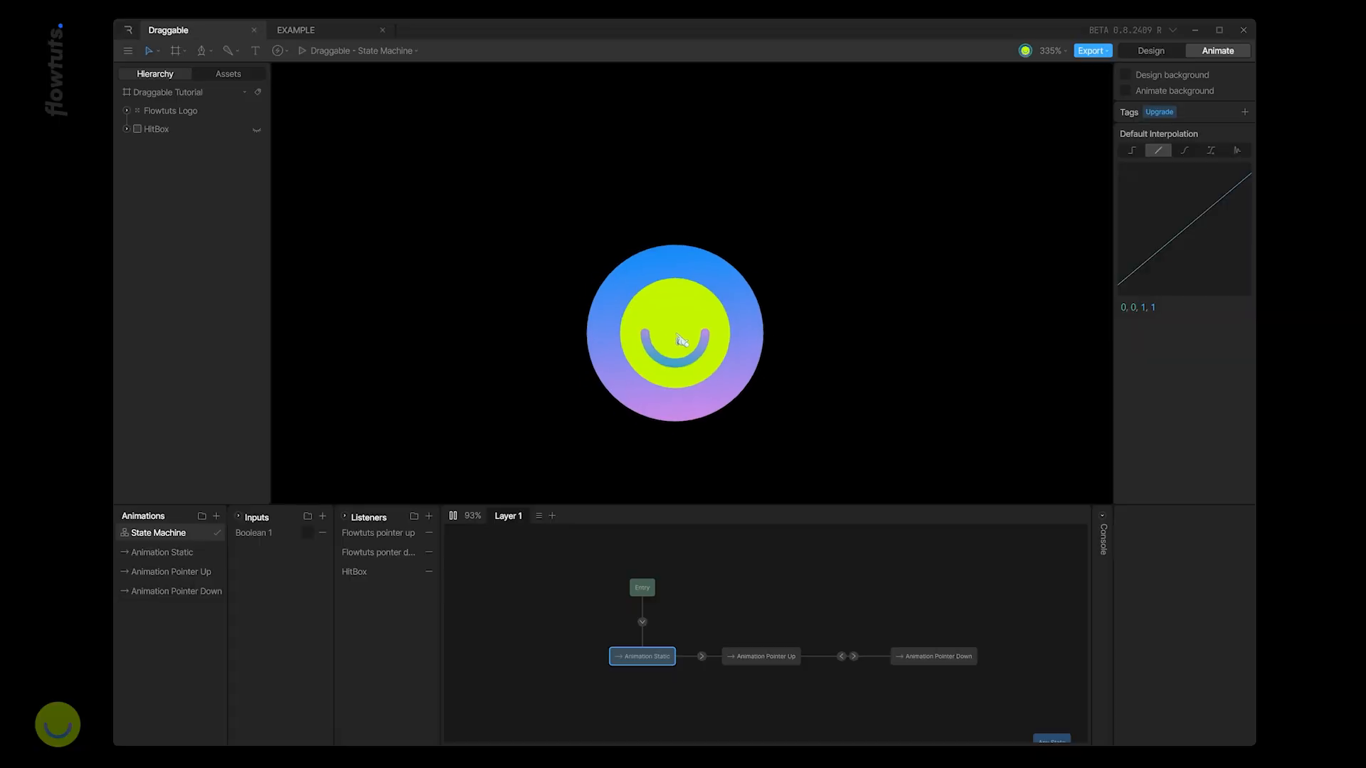
Test dragging and releasing the logo during state machine playback, and stop playback
drag(617, 362, 604, 318)
drag(457, 323, 657, 338)
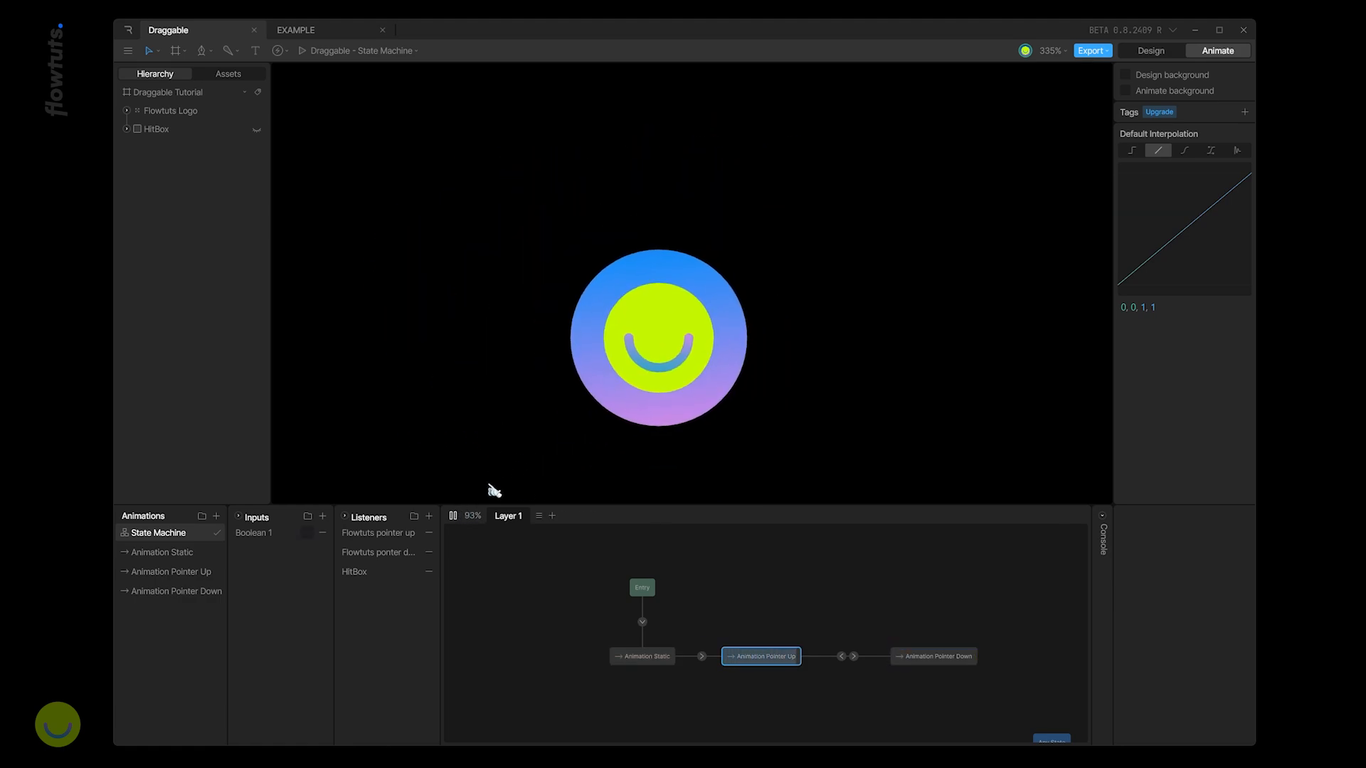
click(453, 516)
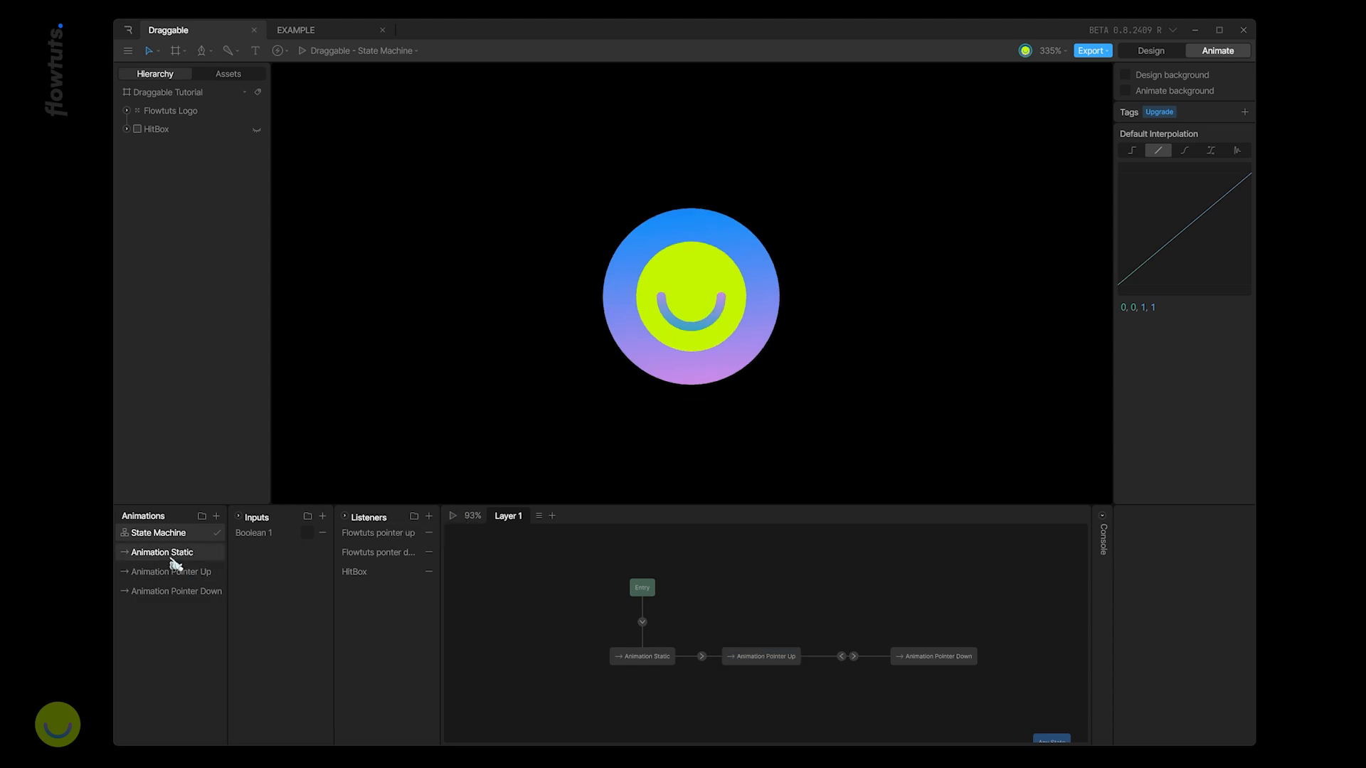
Key HitBox's X and Y scale at 0% at the start of Animation Static
click(177, 562)
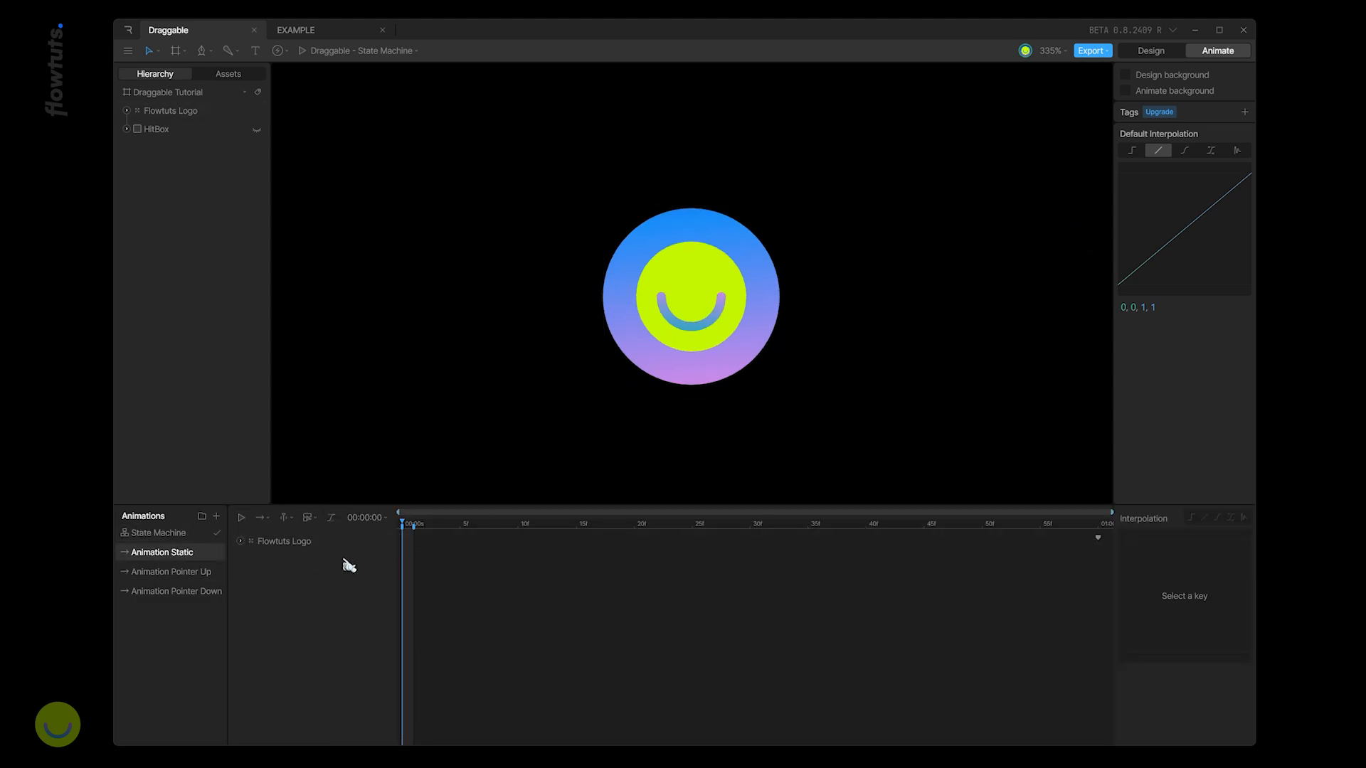
click(168, 133)
click(1187, 165)
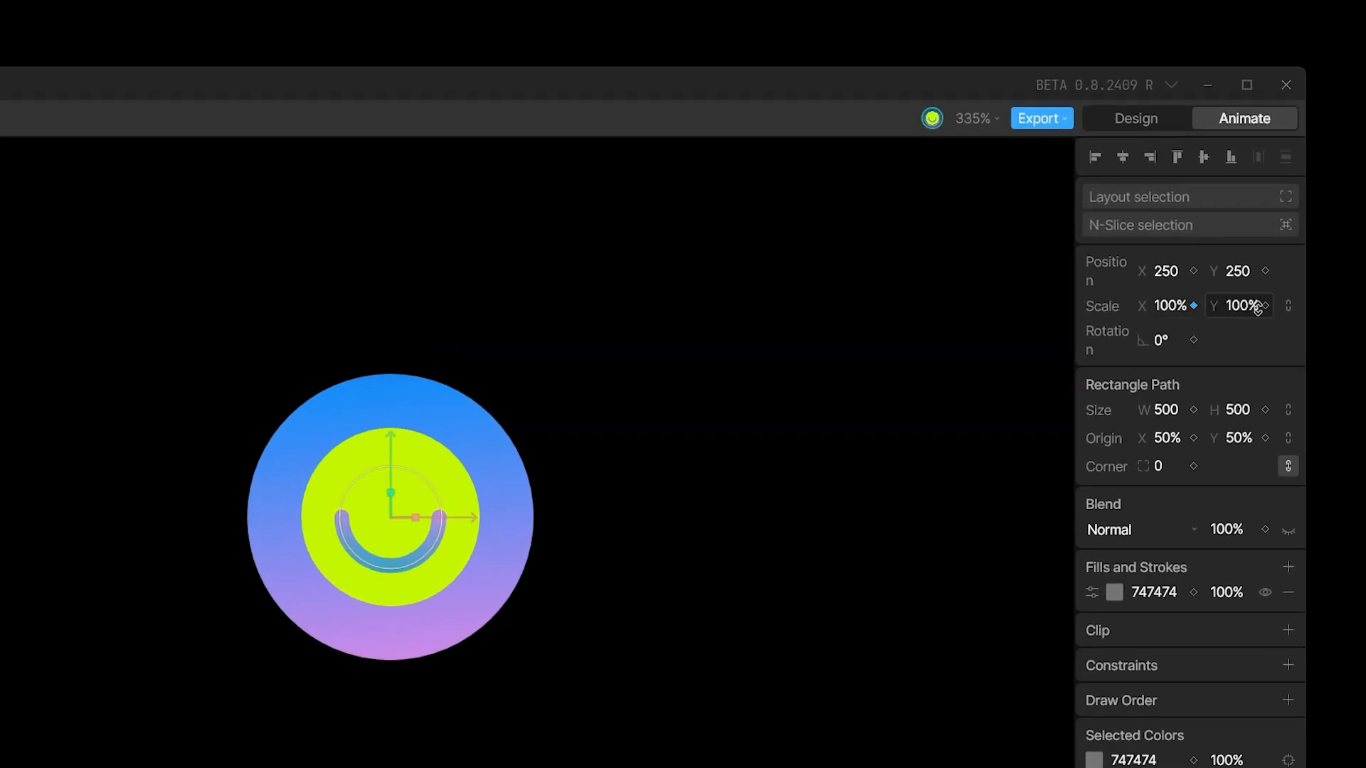
click(1181, 303)
text(0)
key(Return)
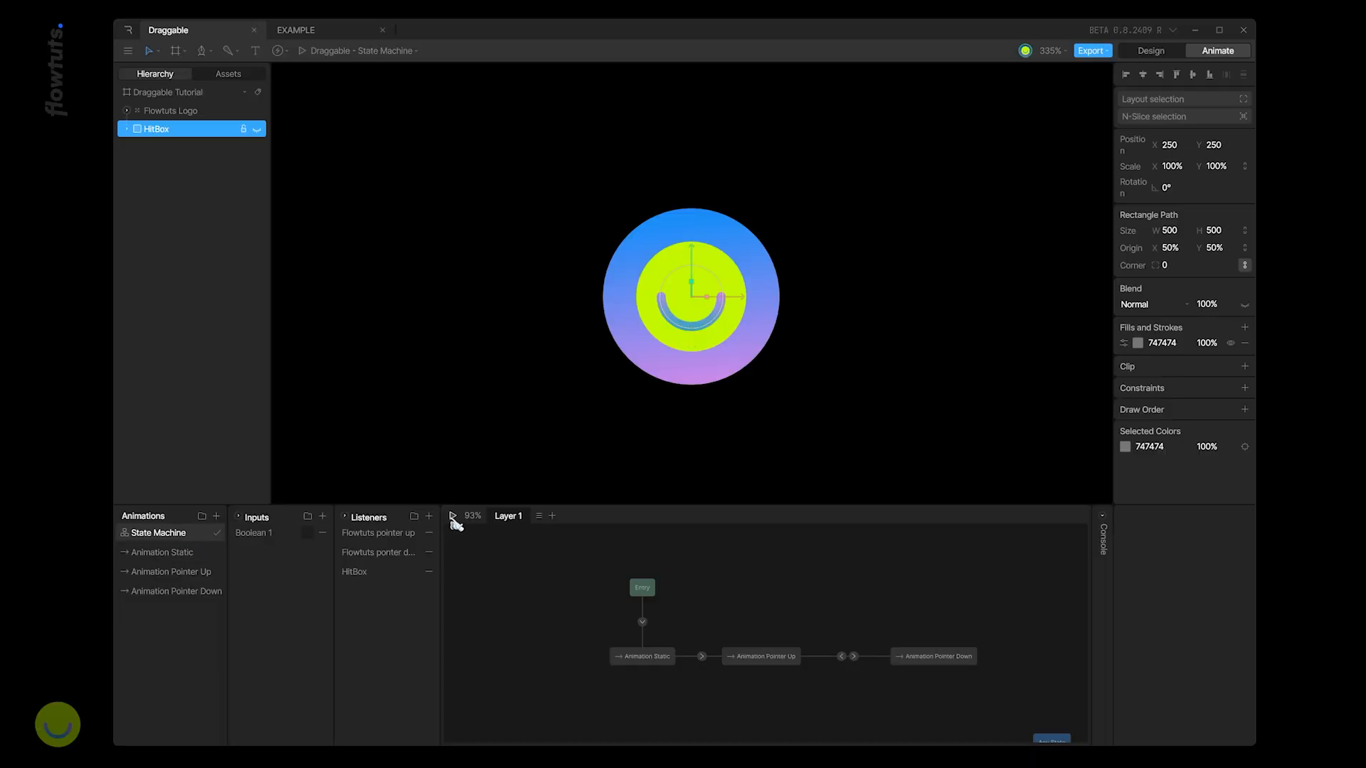
Play the state machine and drag the logo to several places across the artboard to test the HitBox scaling in all states
drag(667, 315, 911, 247)
drag(911, 247, 685, 251)
drag(685, 250, 805, 226)
scroll(735, 297, down, 3)
drag(805, 226, 573, 145)
drag(573, 145, 488, 227)
drag(488, 228, 681, 265)
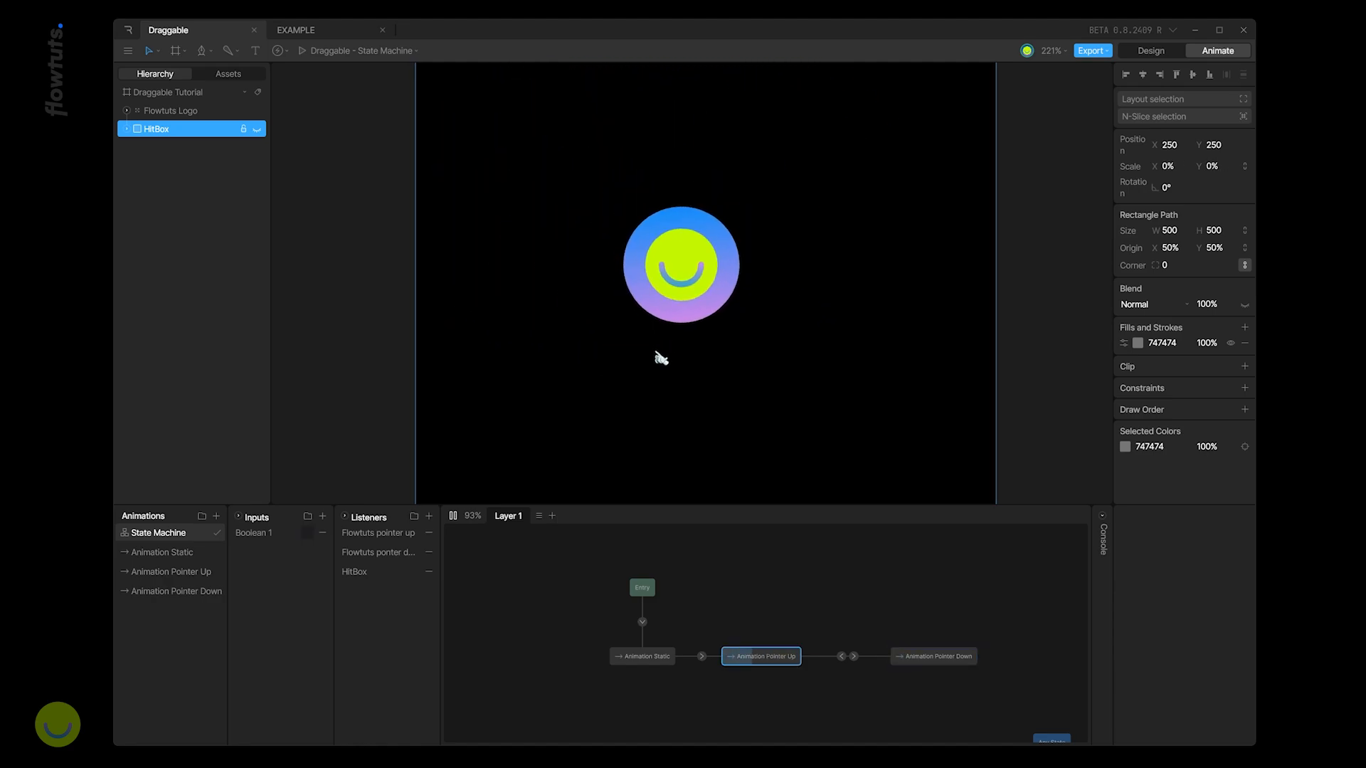